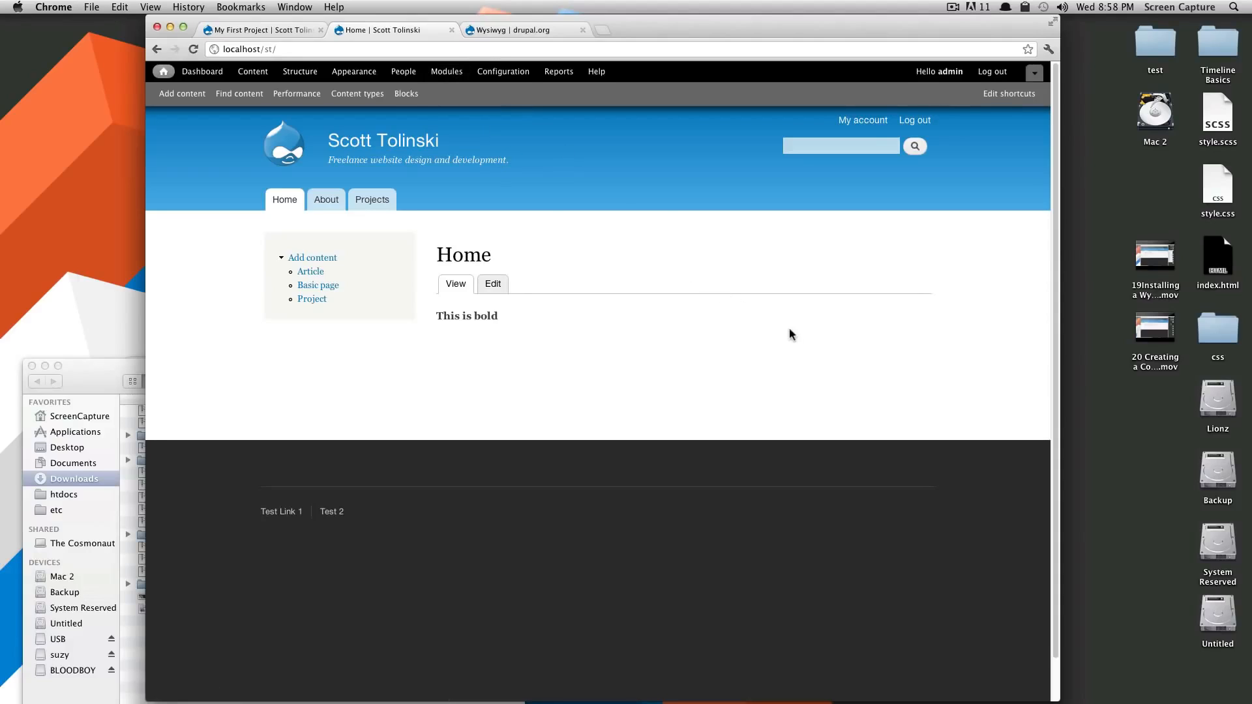
# Search drupal.org for 'webform'
pyautogui.click(489, 32)
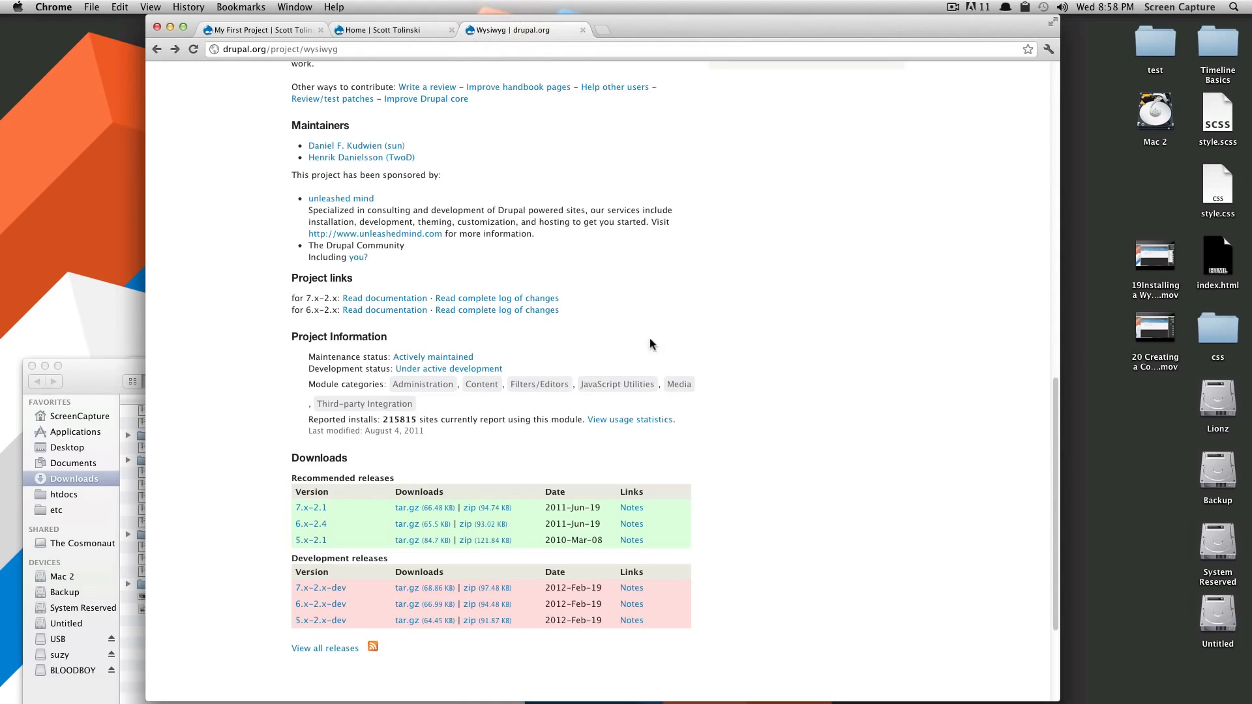
pyautogui.scroll(3, 650, 300)
pyautogui.scroll(5, 650, 297)
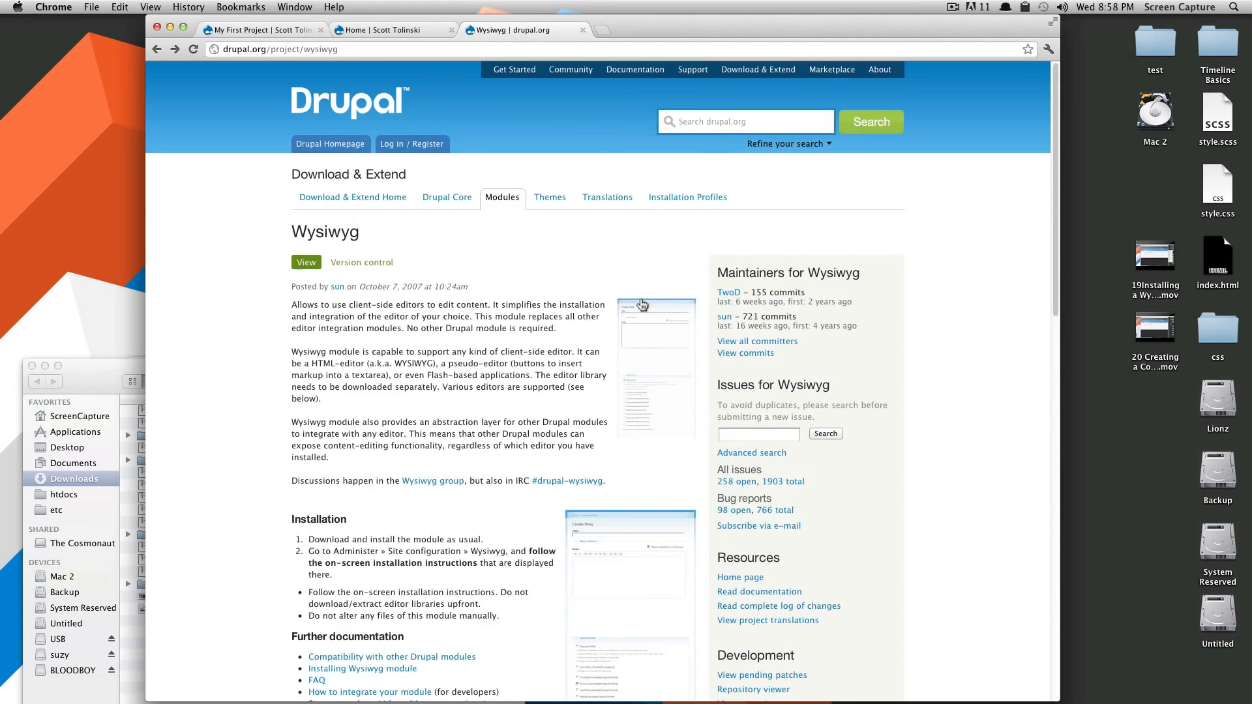
pyautogui.click(693, 126)
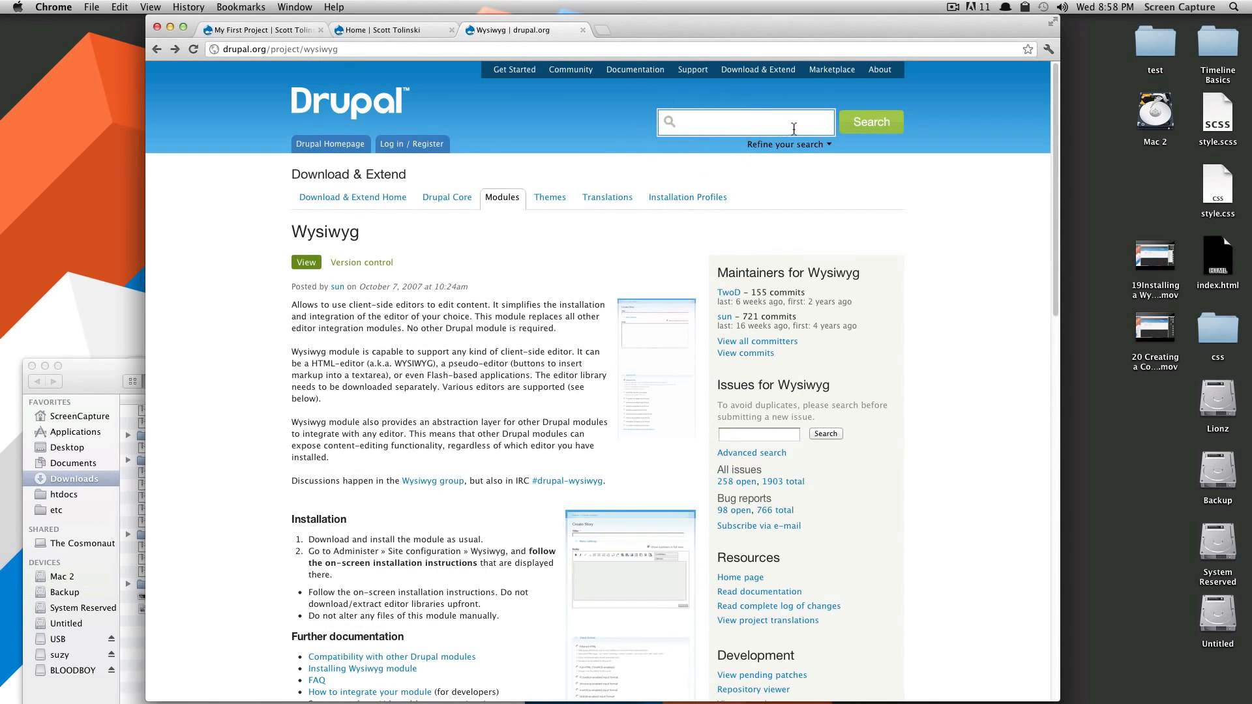
pyautogui.write('webform')
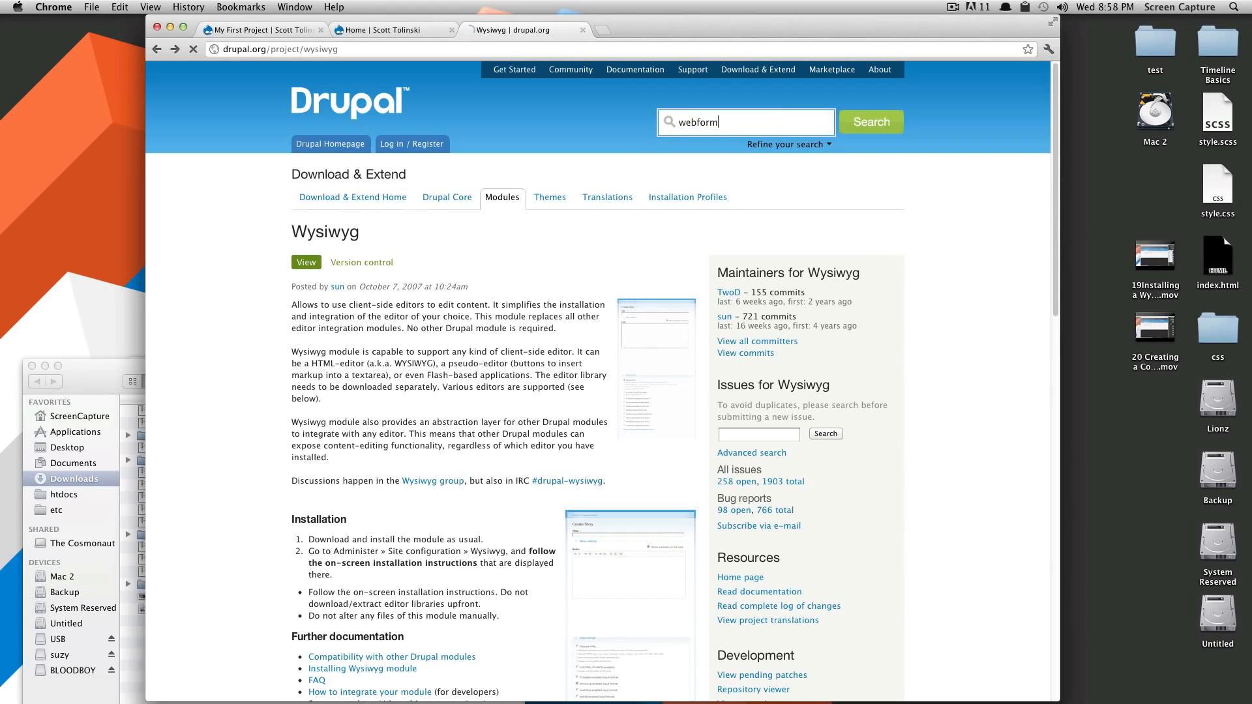
pyautogui.press('Return')
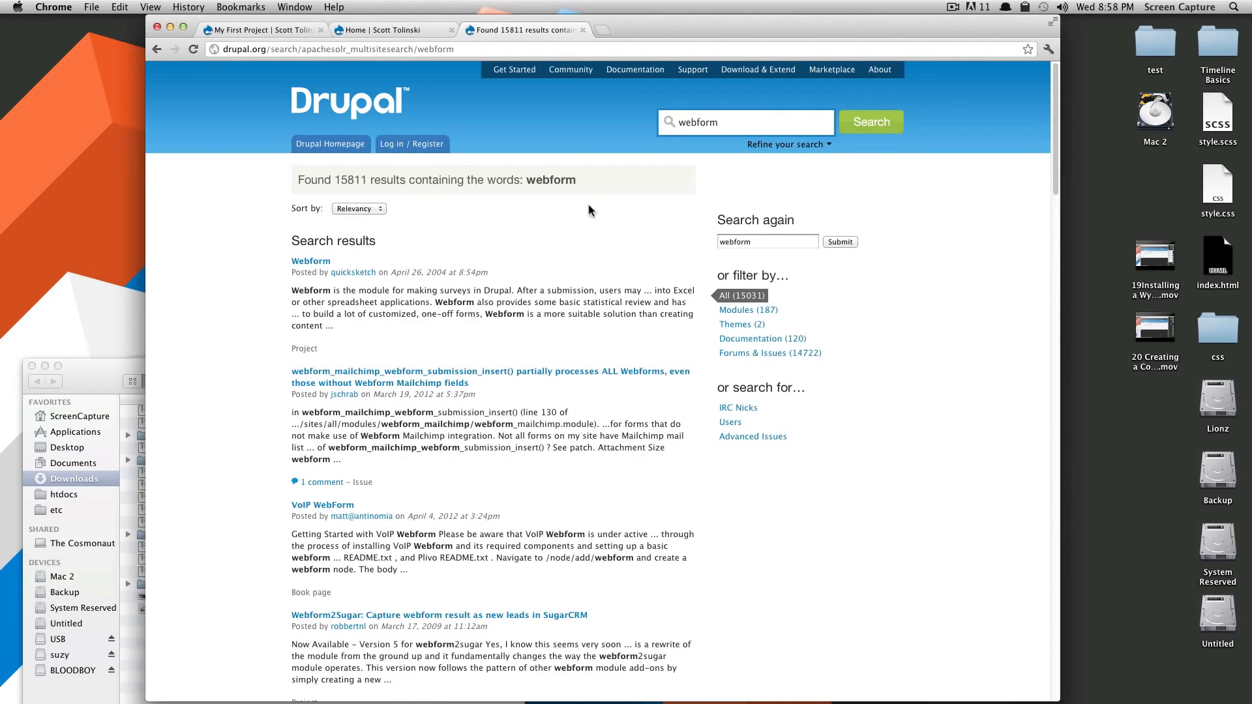
# Open the Webform project and download its 7.x-3.17 zip release
pyautogui.click(322, 259)
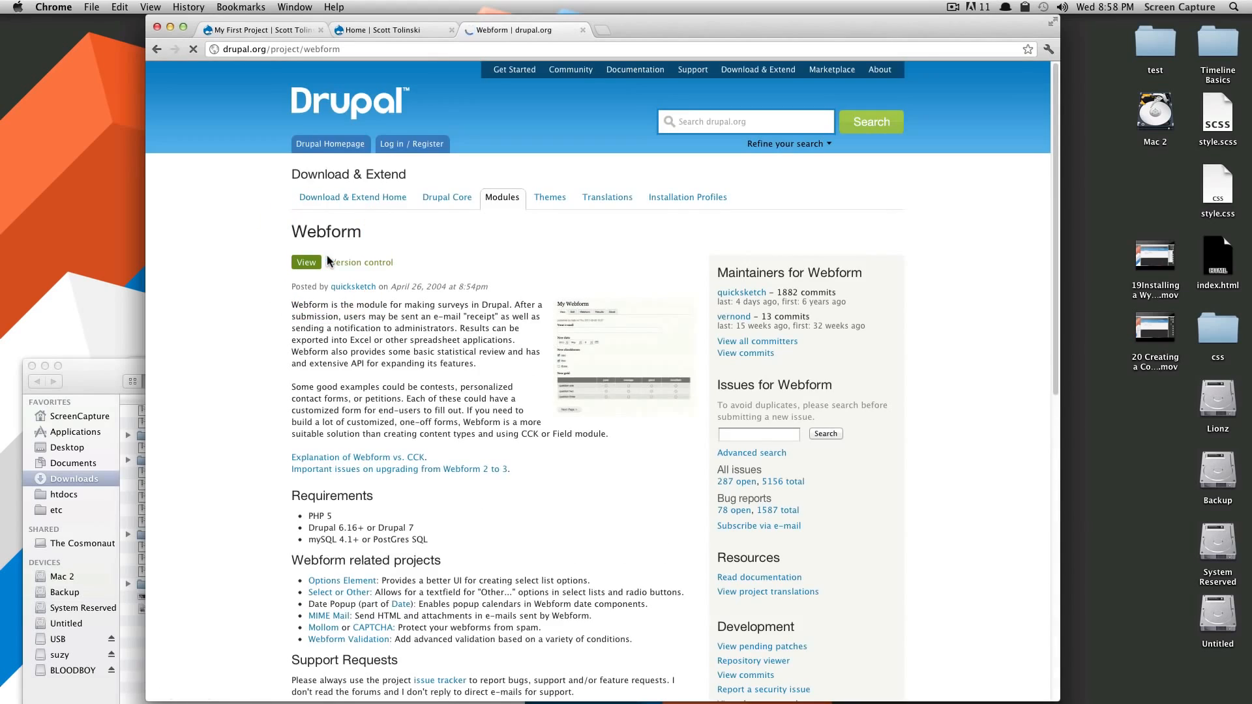
pyautogui.scroll(-10, 547, 294)
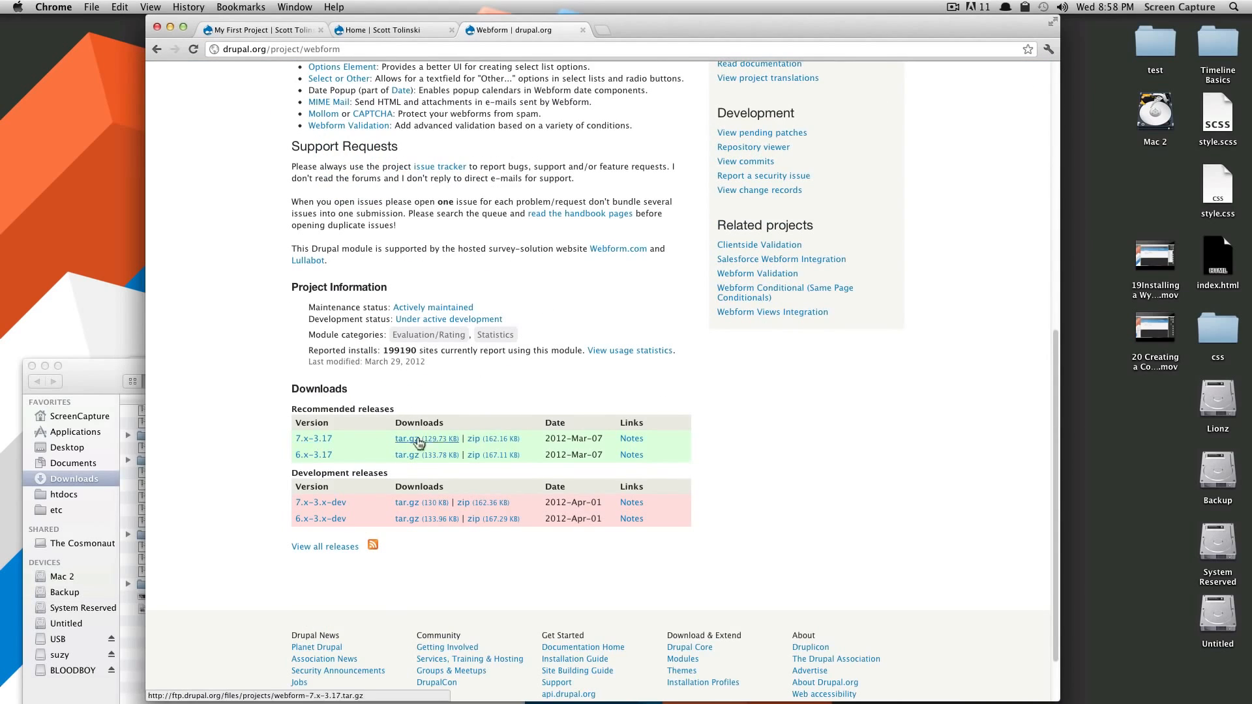
pyautogui.click(490, 440)
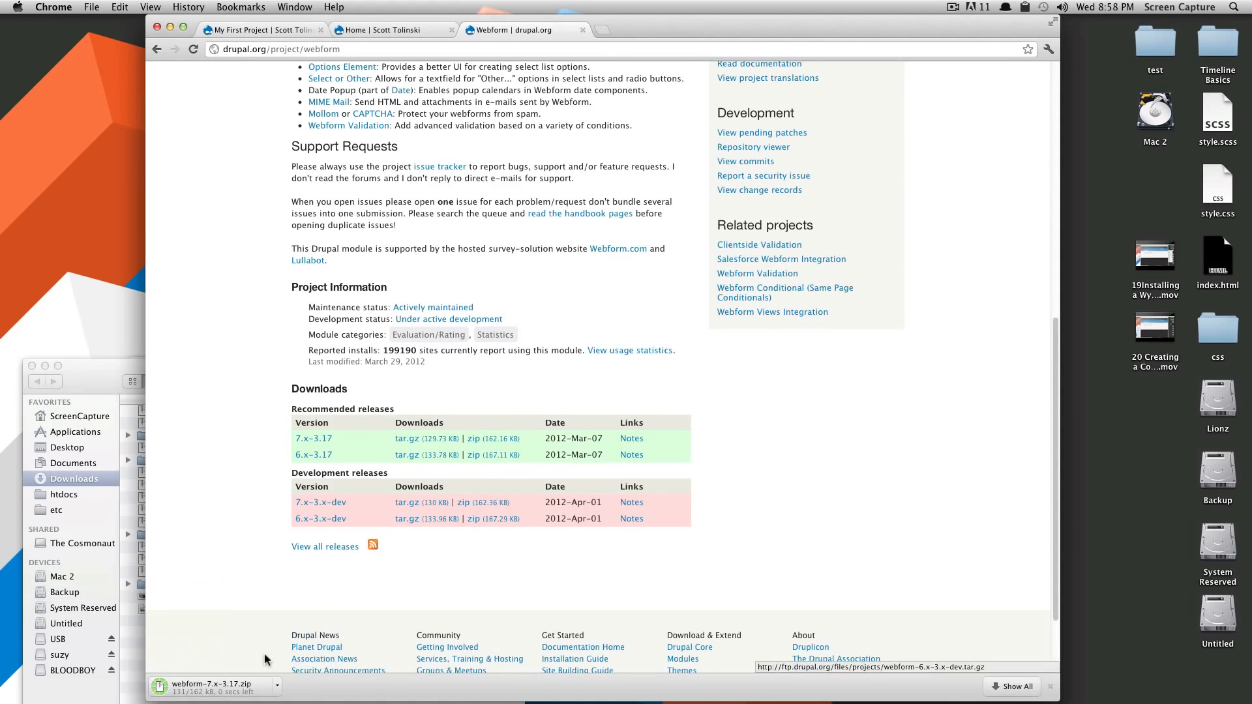
pyautogui.click(91, 373)
# Unzip webform-7.x-3.17.zip and move the webform folder into the site's modules folder
pyautogui.press('super+Tab')
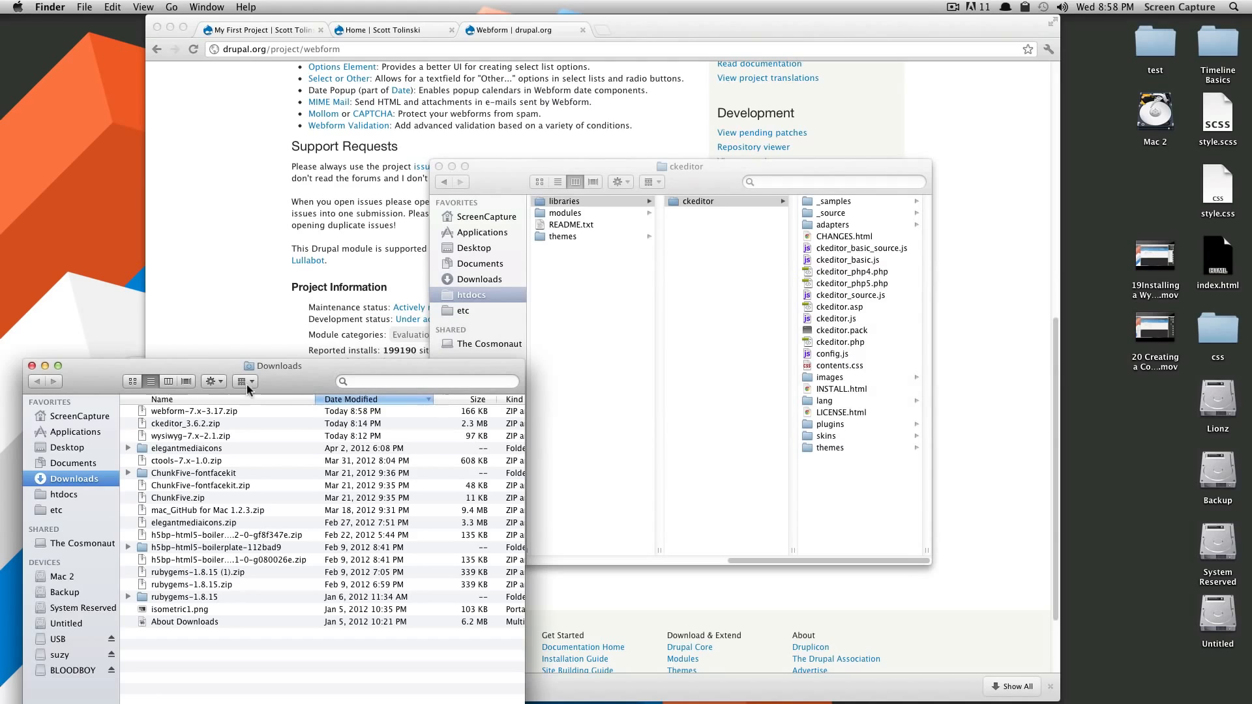
pyautogui.doubleClick(184, 411)
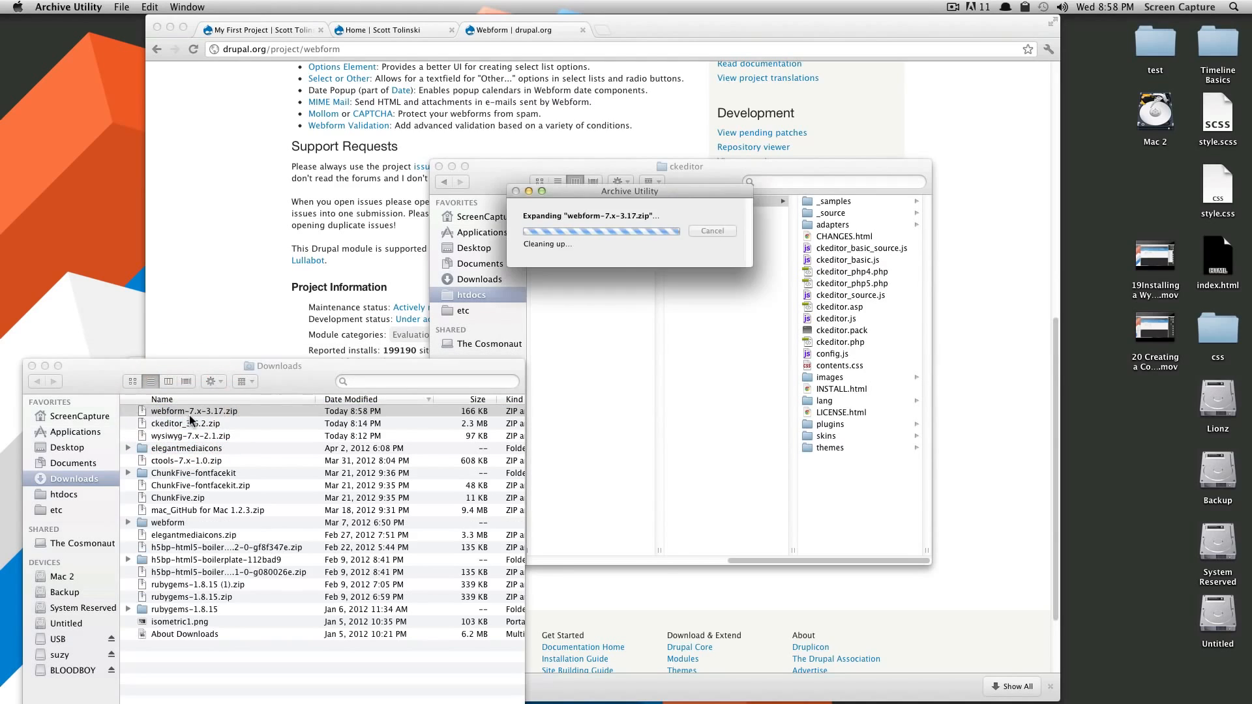
pyautogui.moveTo(155, 521); pyautogui.dragTo(562, 213)
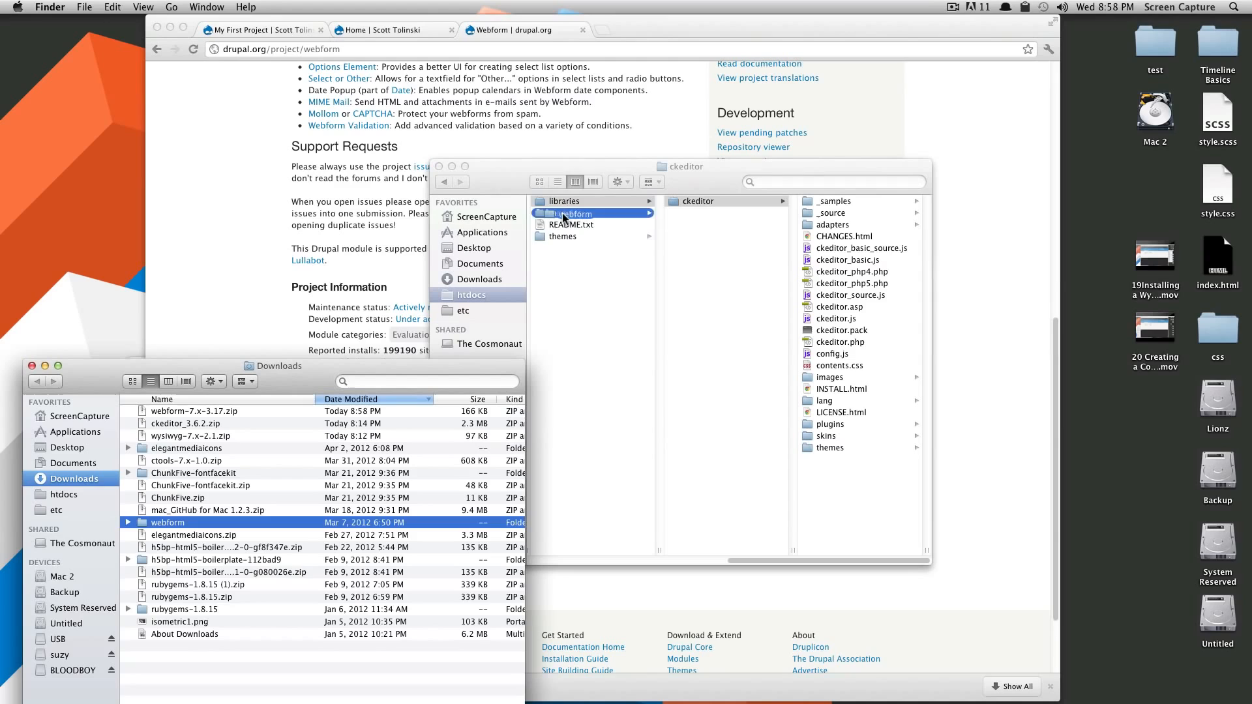
pyautogui.click(387, 225)
pyautogui.click(408, 29)
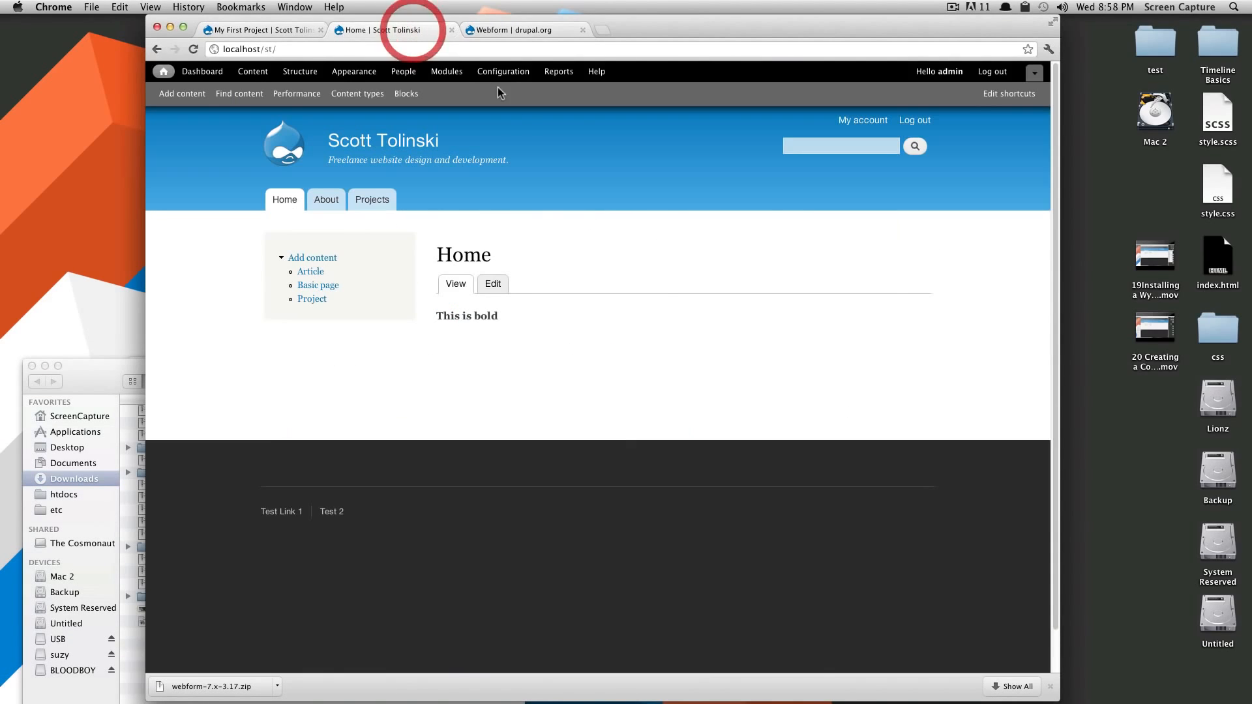
# Tick Enabled for Webform 7.x-3.17 on the Modules page and save the configuration
pyautogui.click(451, 75)
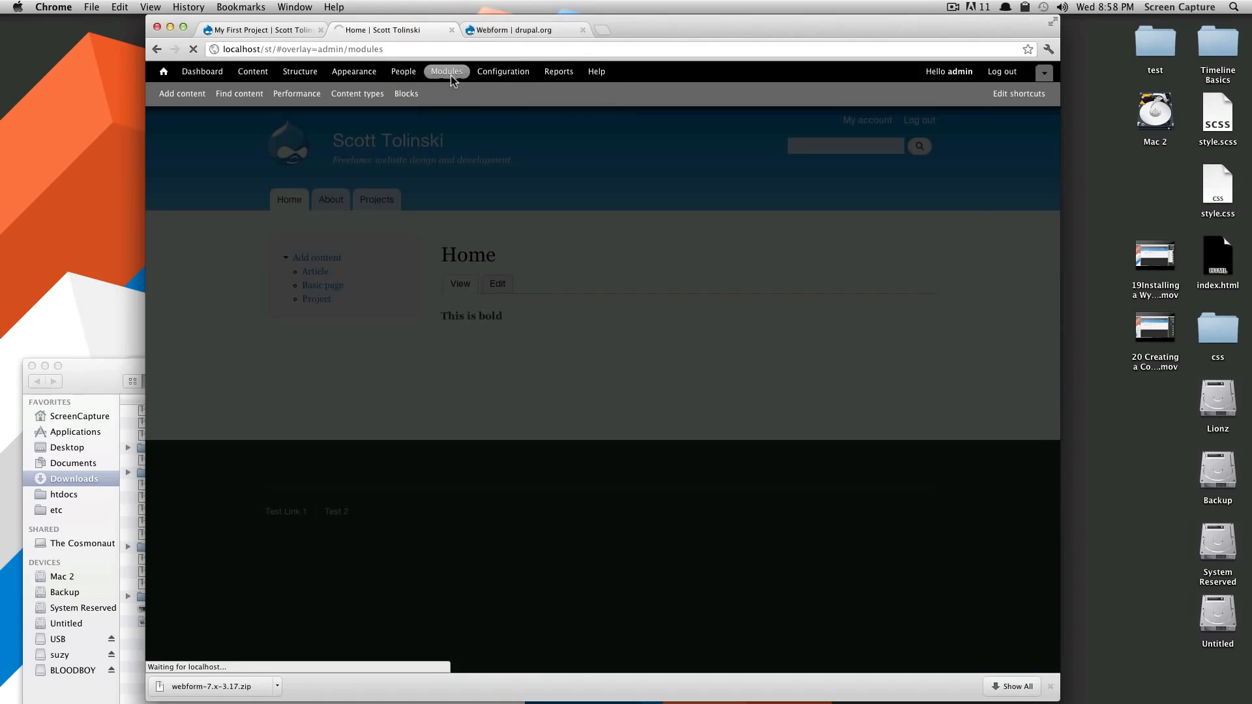
pyautogui.scroll(-15, 732, 268)
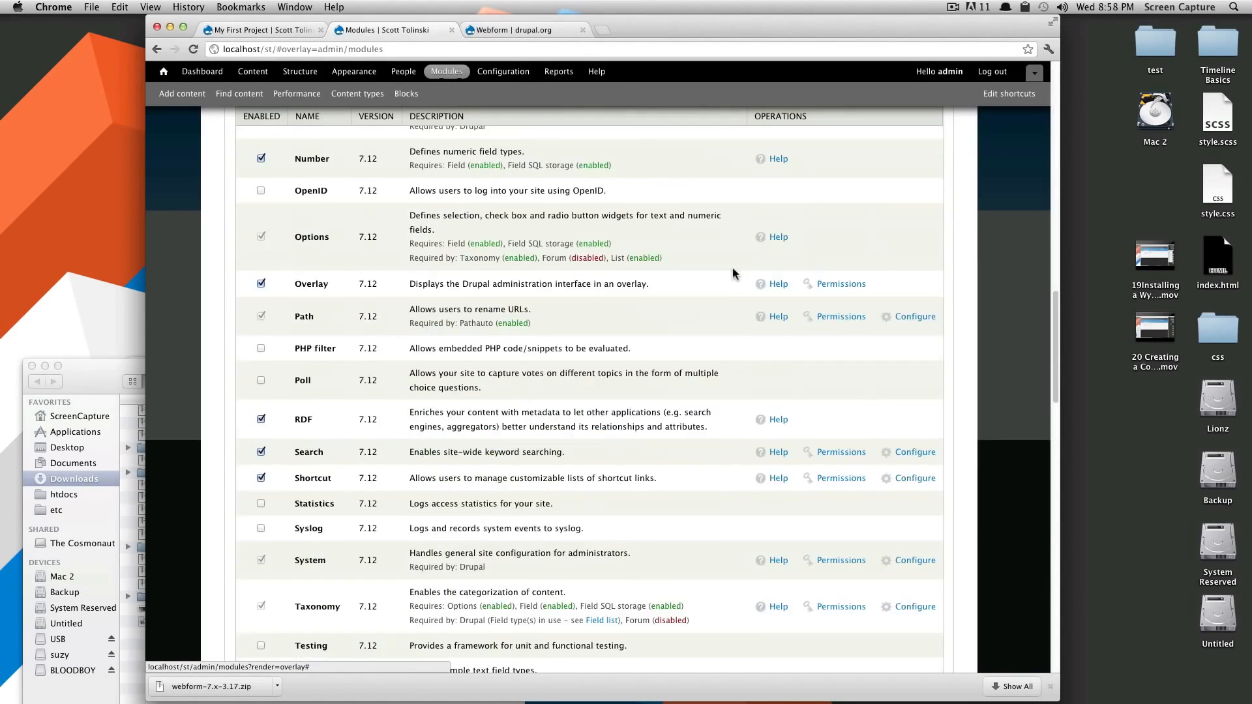
pyautogui.scroll(-15, 690, 306)
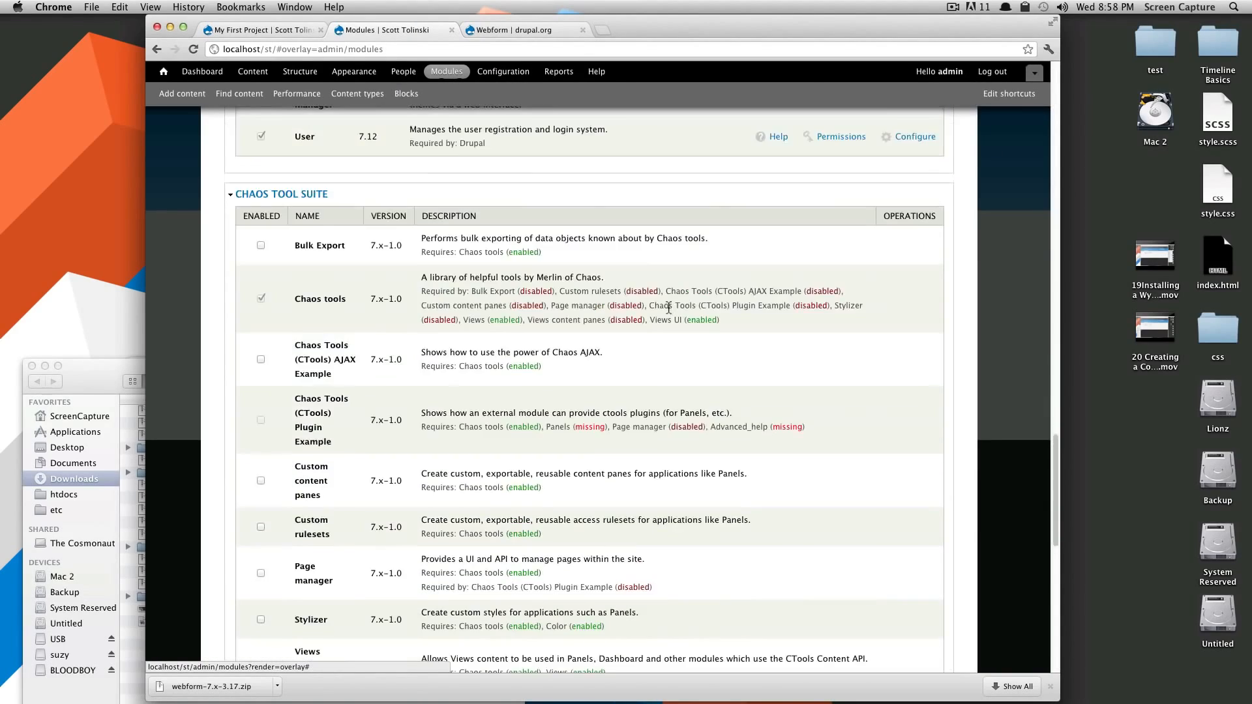
pyautogui.scroll(-10, 668, 308)
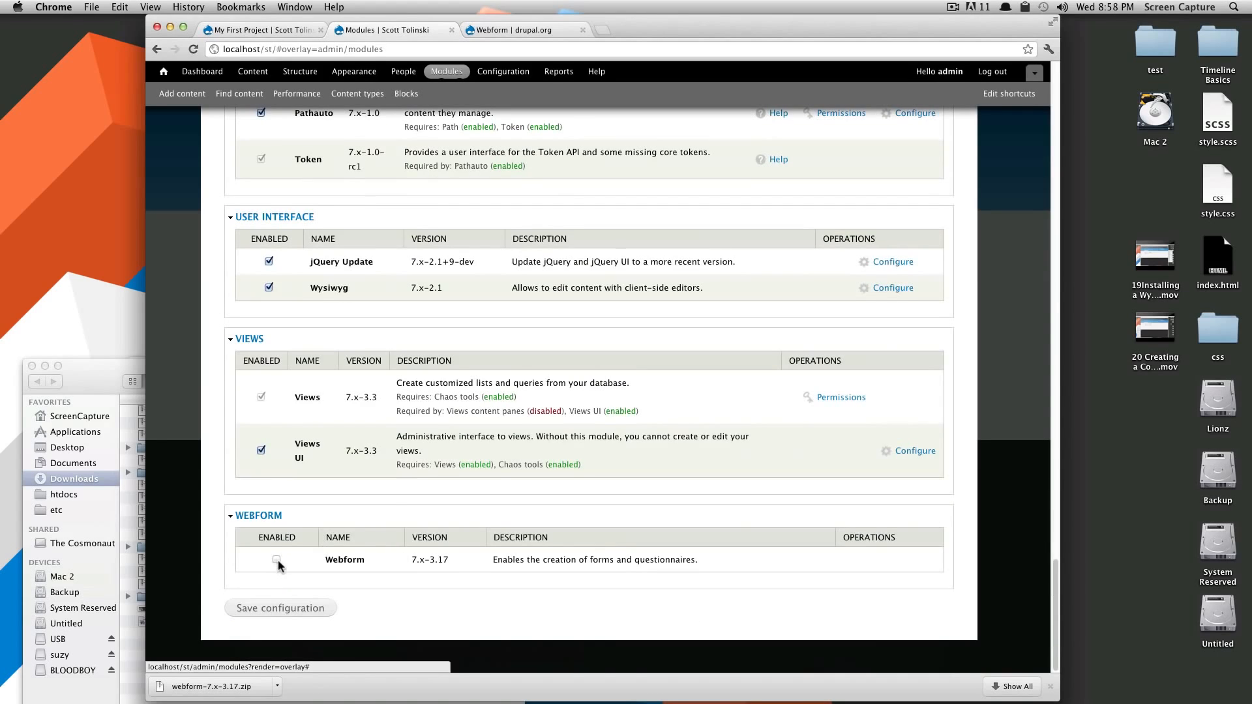
pyautogui.click(276, 559)
pyautogui.click(291, 608)
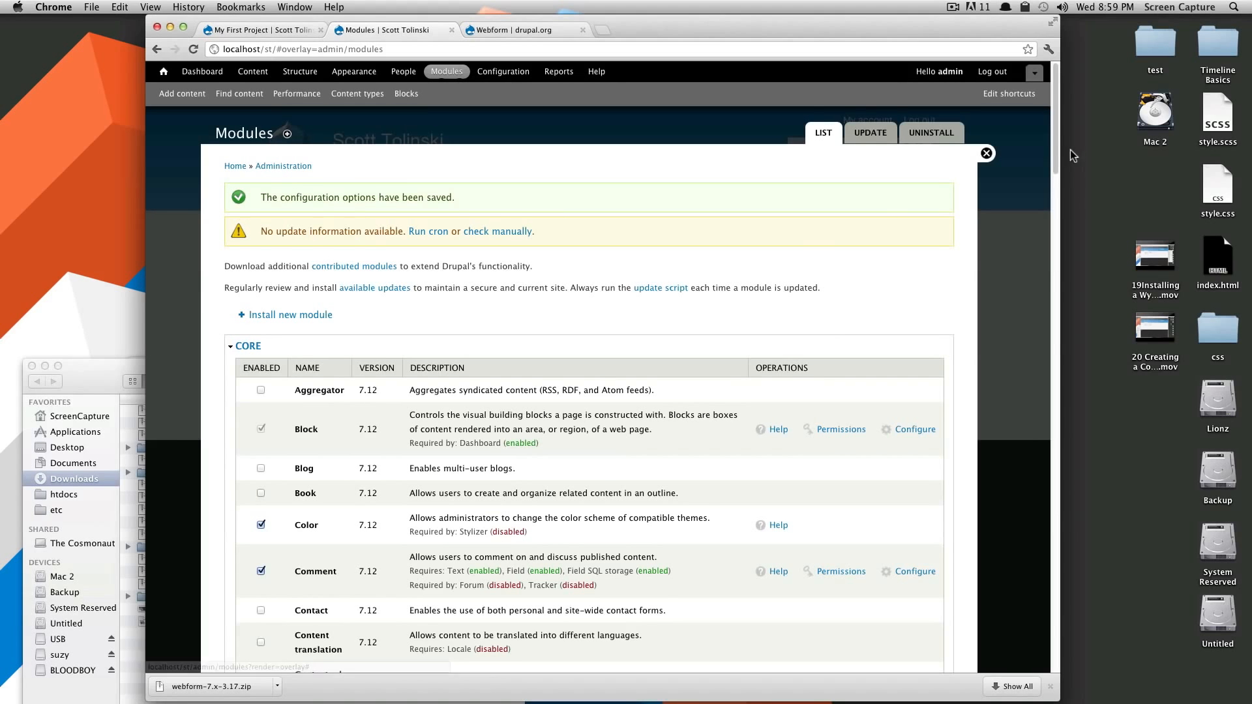
pyautogui.moveTo(1056, 155); pyautogui.dragTo(984, 670)
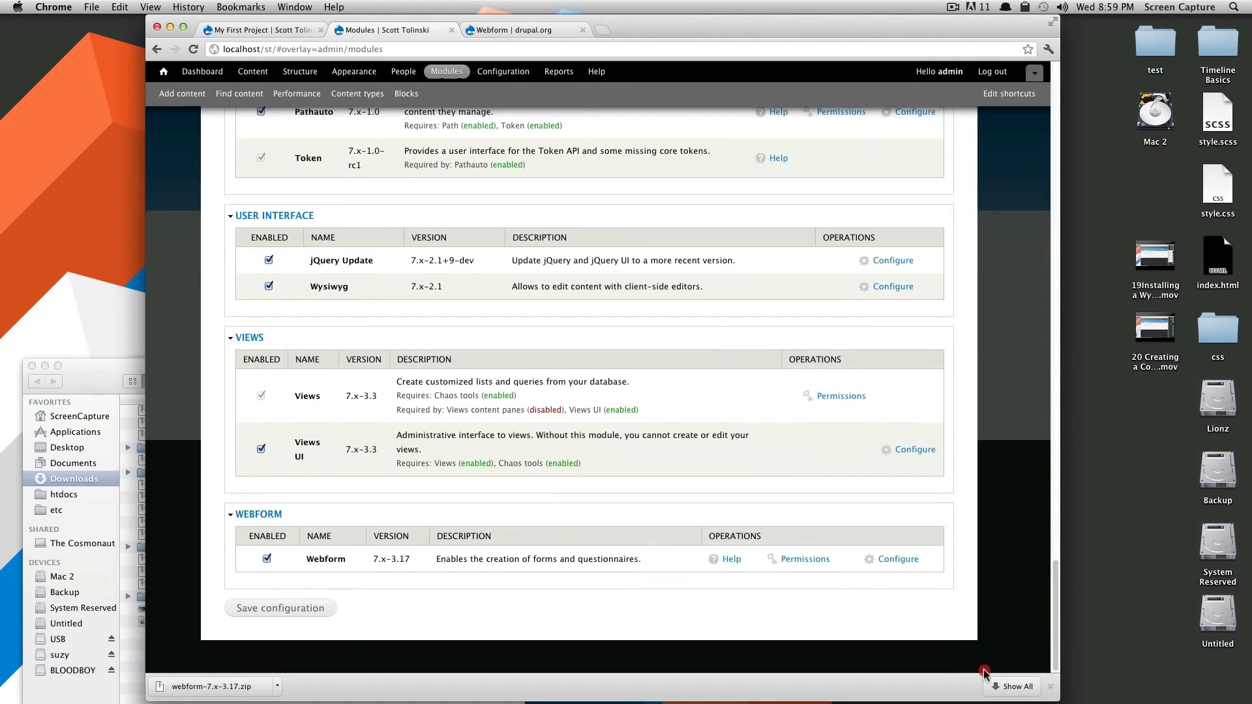
pyautogui.click(893, 559)
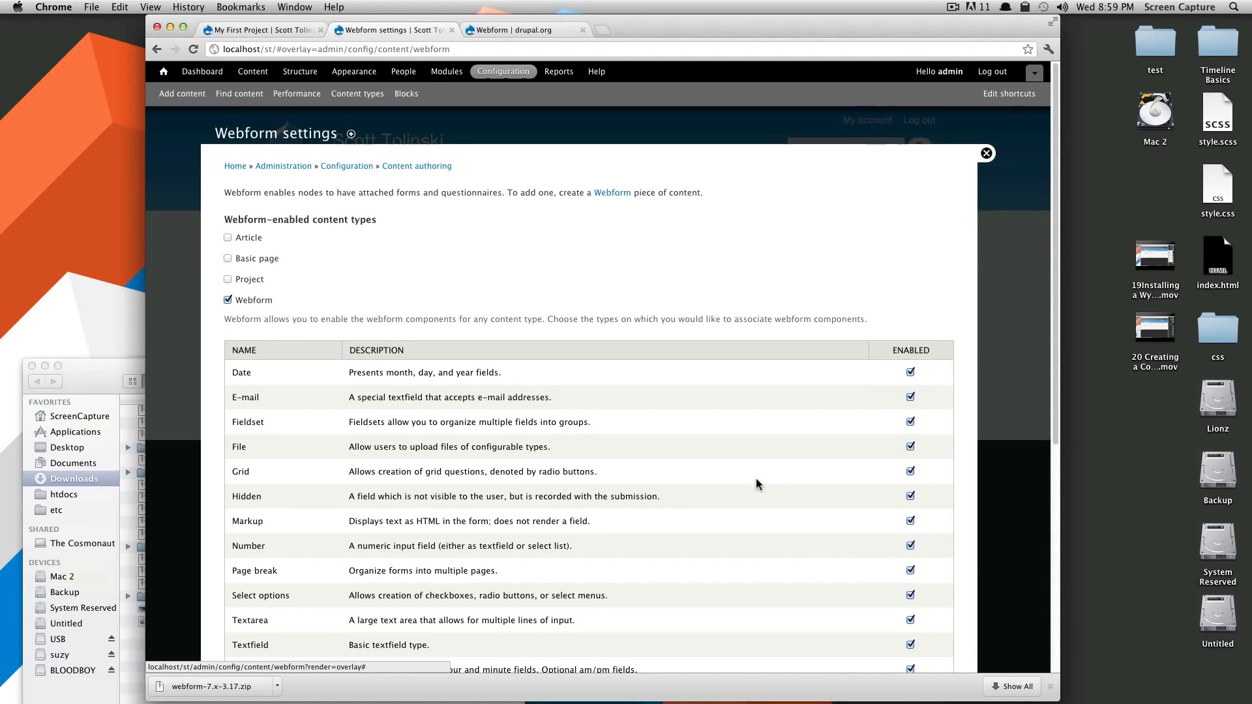
# Review the Webform settings including Advanced Options, then go to the Add content page
pyautogui.scroll(-5, 754, 466)
pyautogui.scroll(-4, 558, 561)
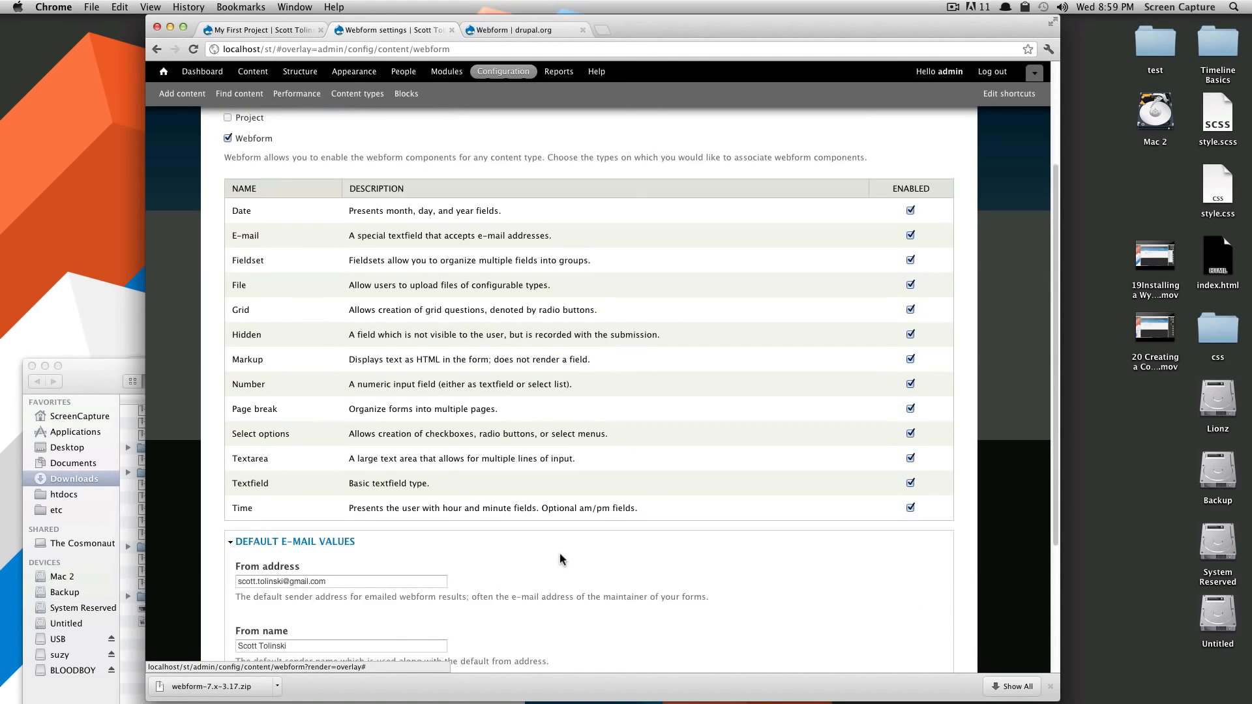
pyautogui.scroll(-2, 562, 558)
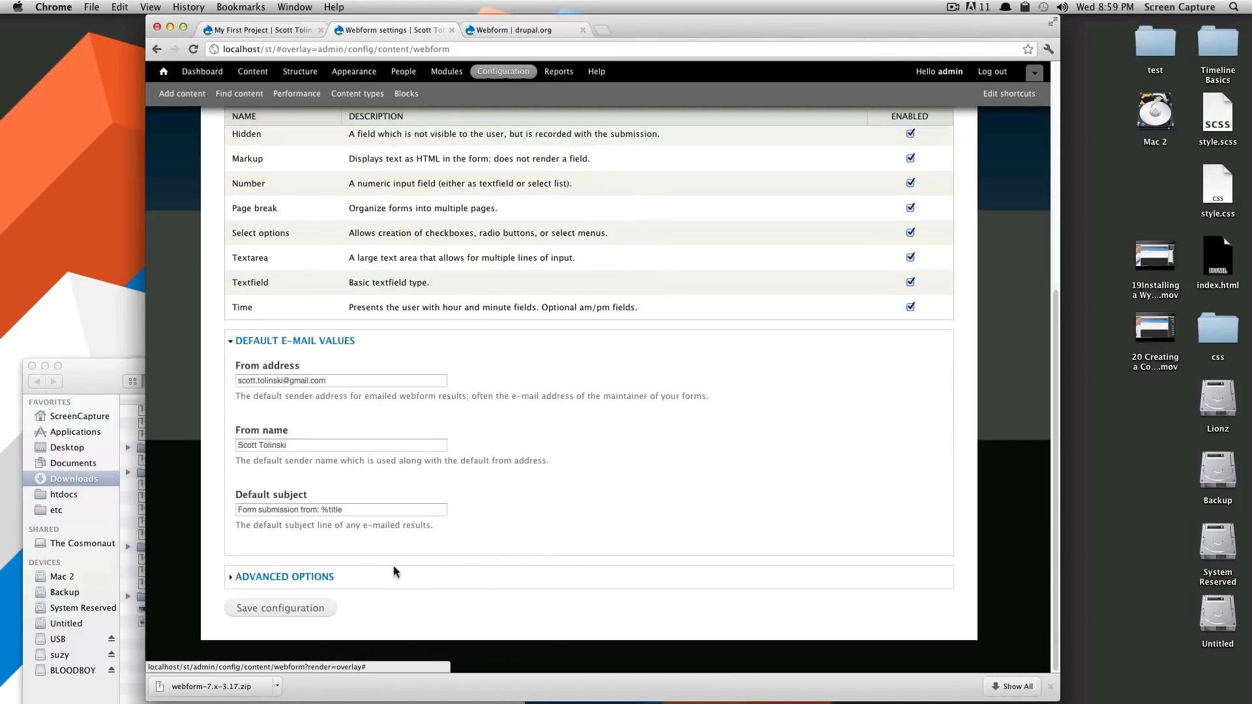
pyautogui.click(268, 577)
pyautogui.scroll(10, 435, 511)
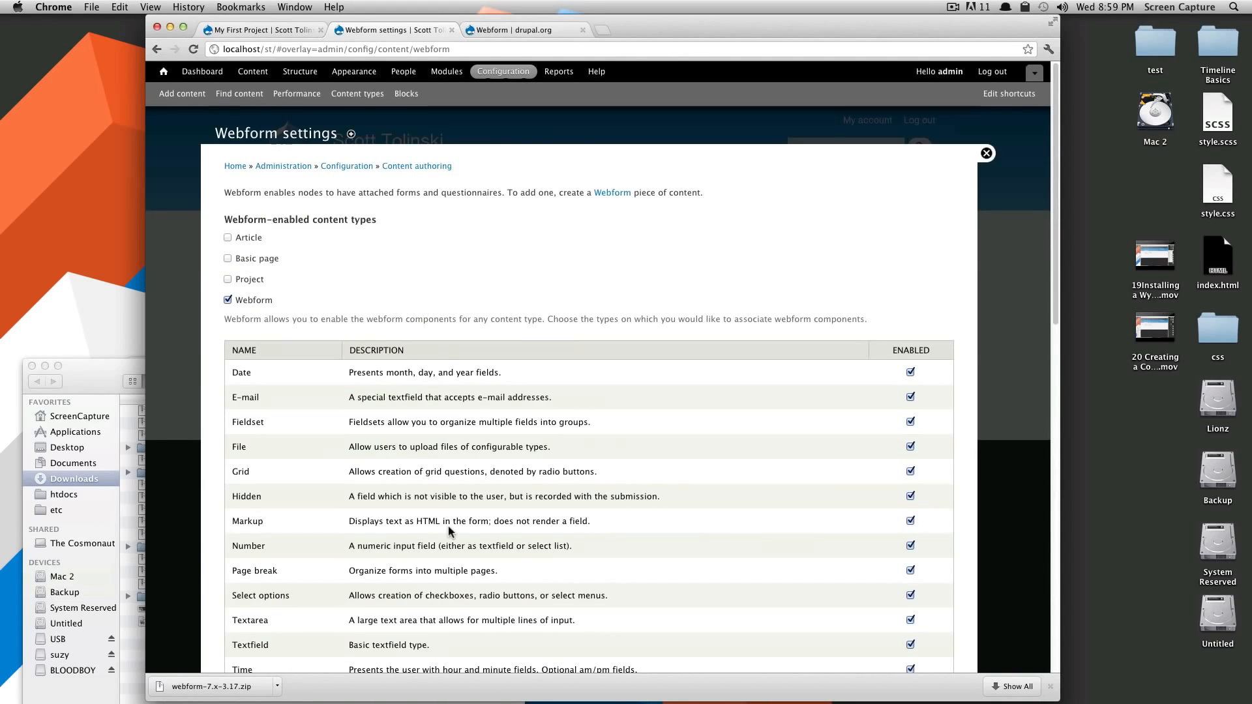
pyautogui.scroll(-10, 448, 526)
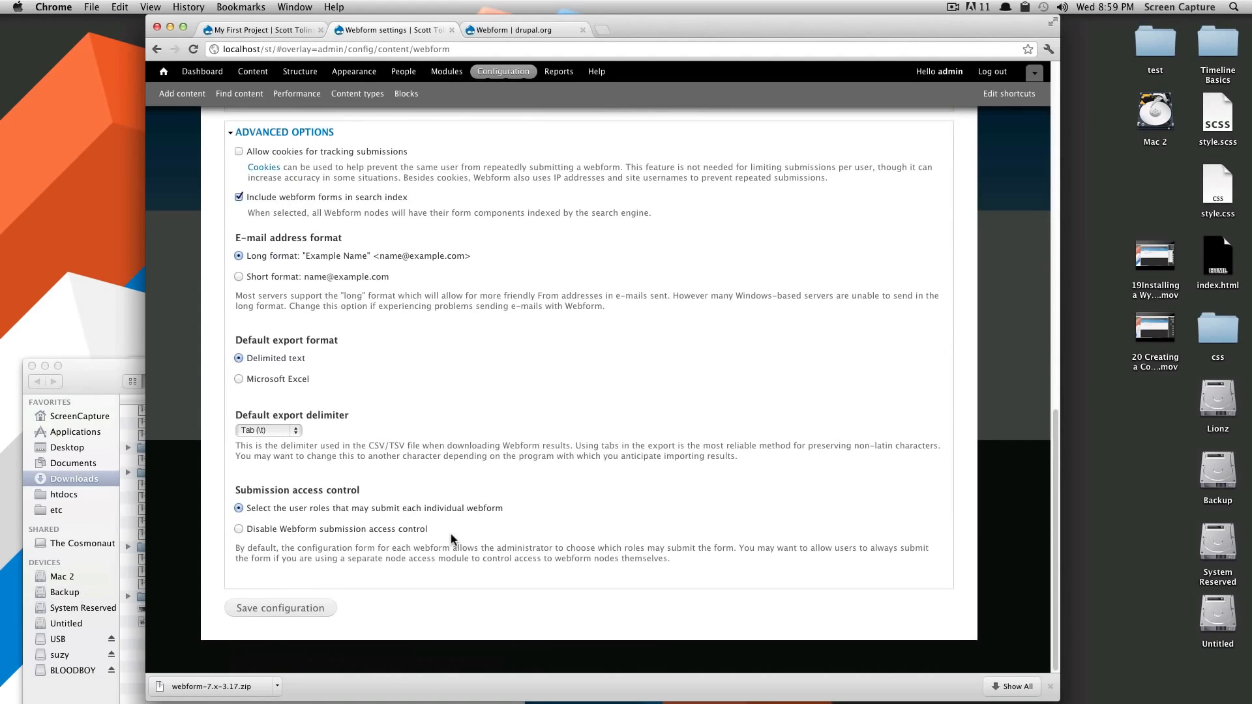
pyautogui.scroll(5, 447, 546)
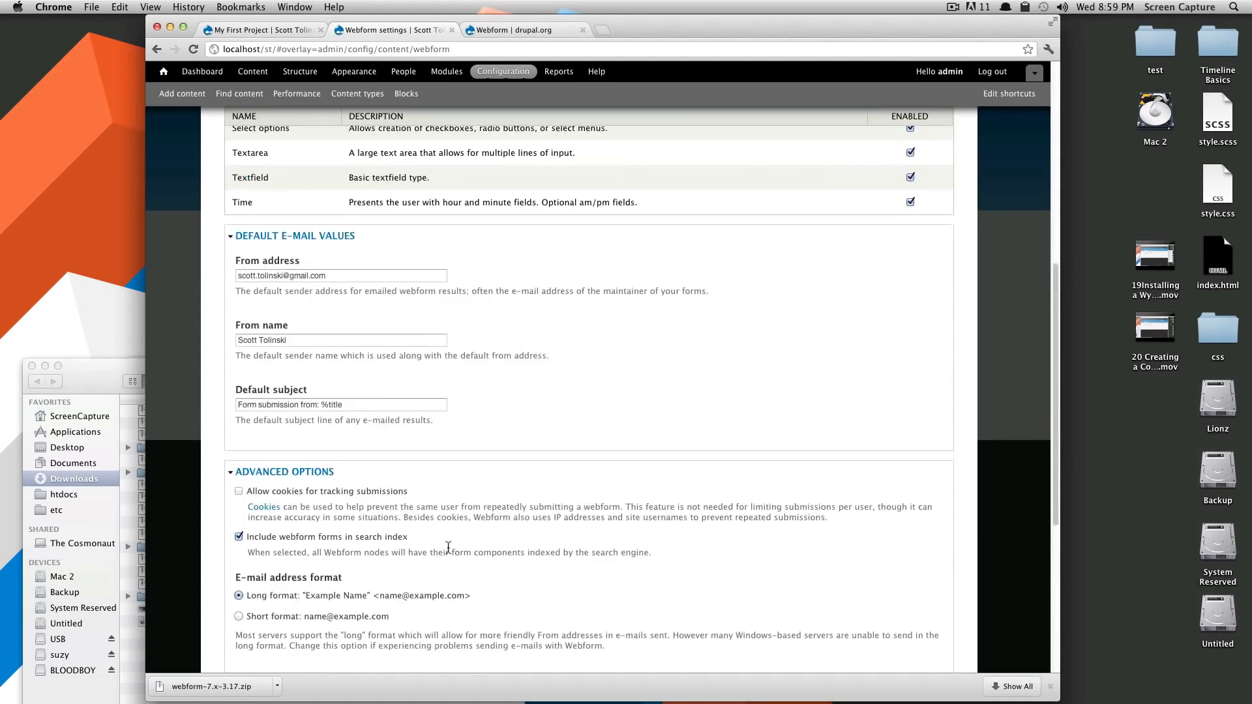
pyautogui.scroll(7, 448, 546)
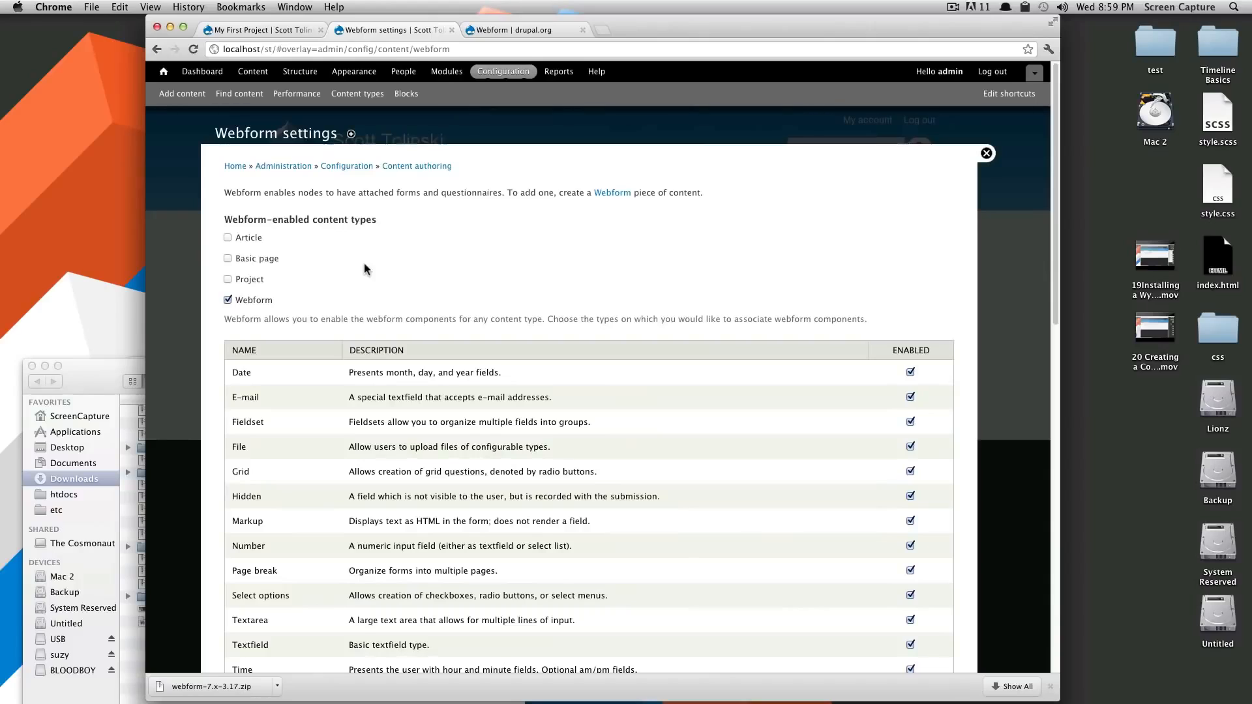
pyautogui.click(251, 73)
pyautogui.click(199, 95)
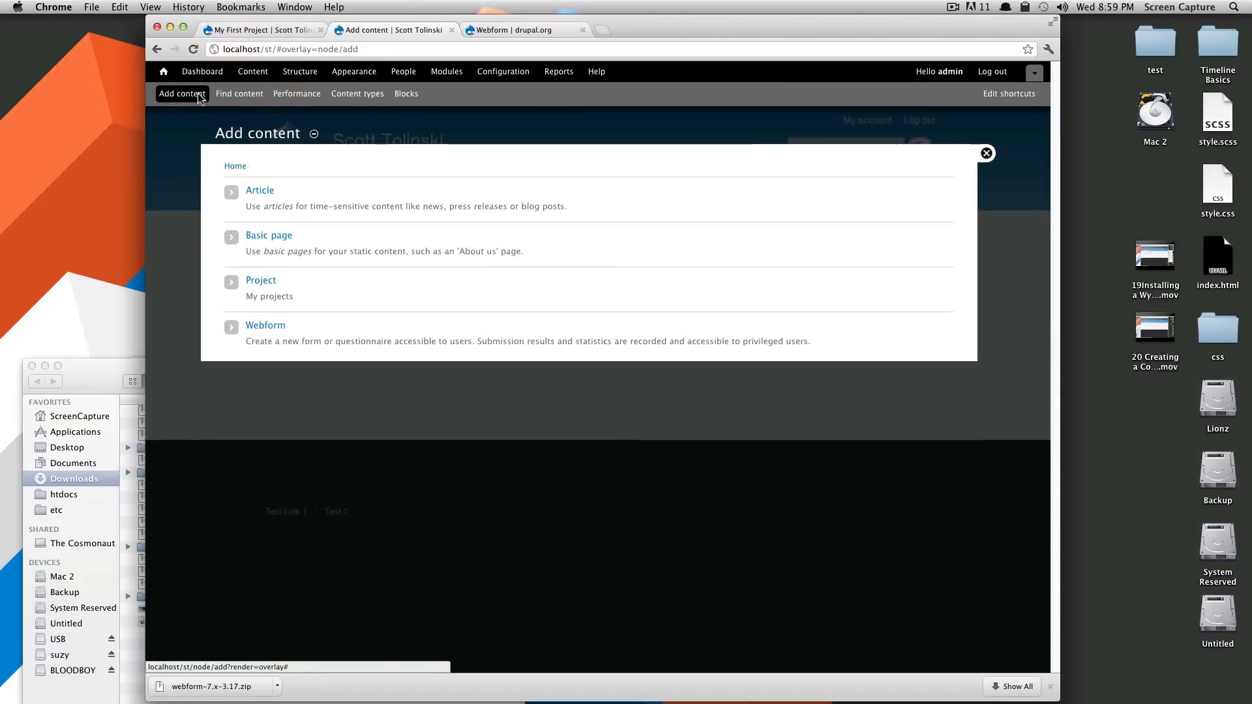
# Start a new Webform titled 'Contact' with body text 'Contact Me'
pyautogui.click(266, 328)
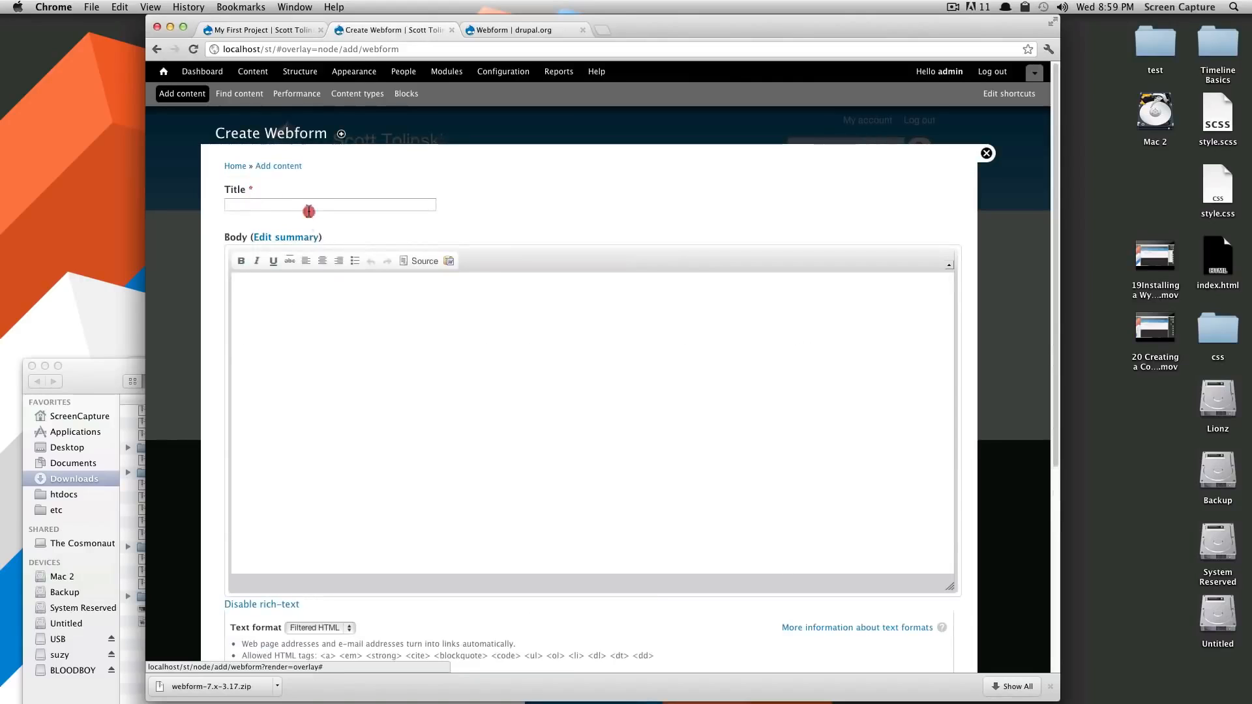
pyautogui.click(310, 204)
pyautogui.write('Contact')
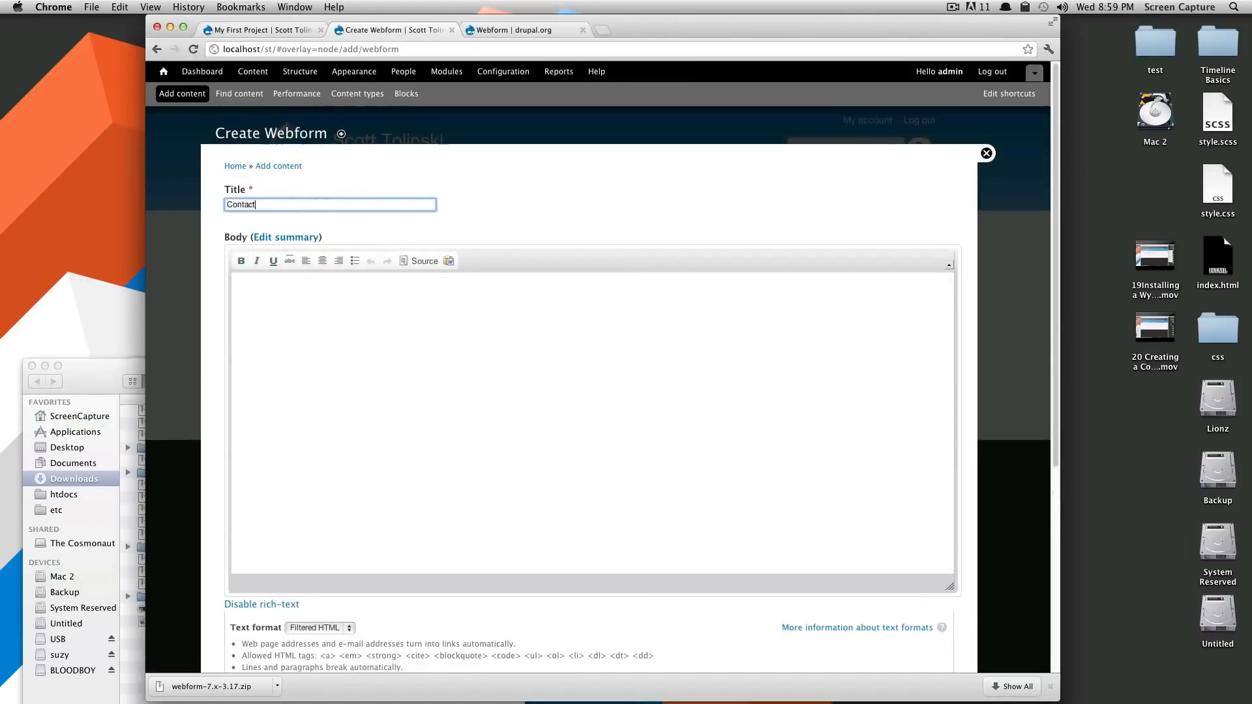
pyautogui.press('Tab')
pyautogui.press('Tab')
pyautogui.write('C')
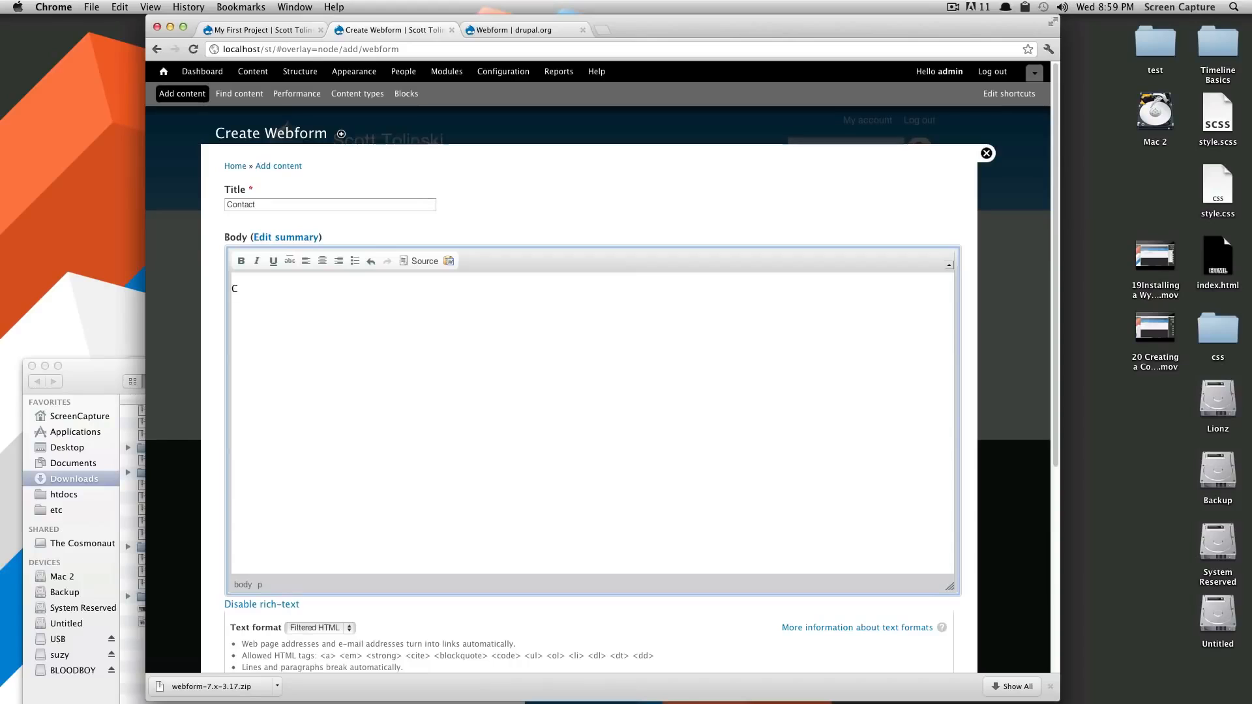
pyautogui.write('ontact Me')
# Give it a Main menu link at weight 4, close comments, and save the webform
pyautogui.scroll(-5, 363, 282)
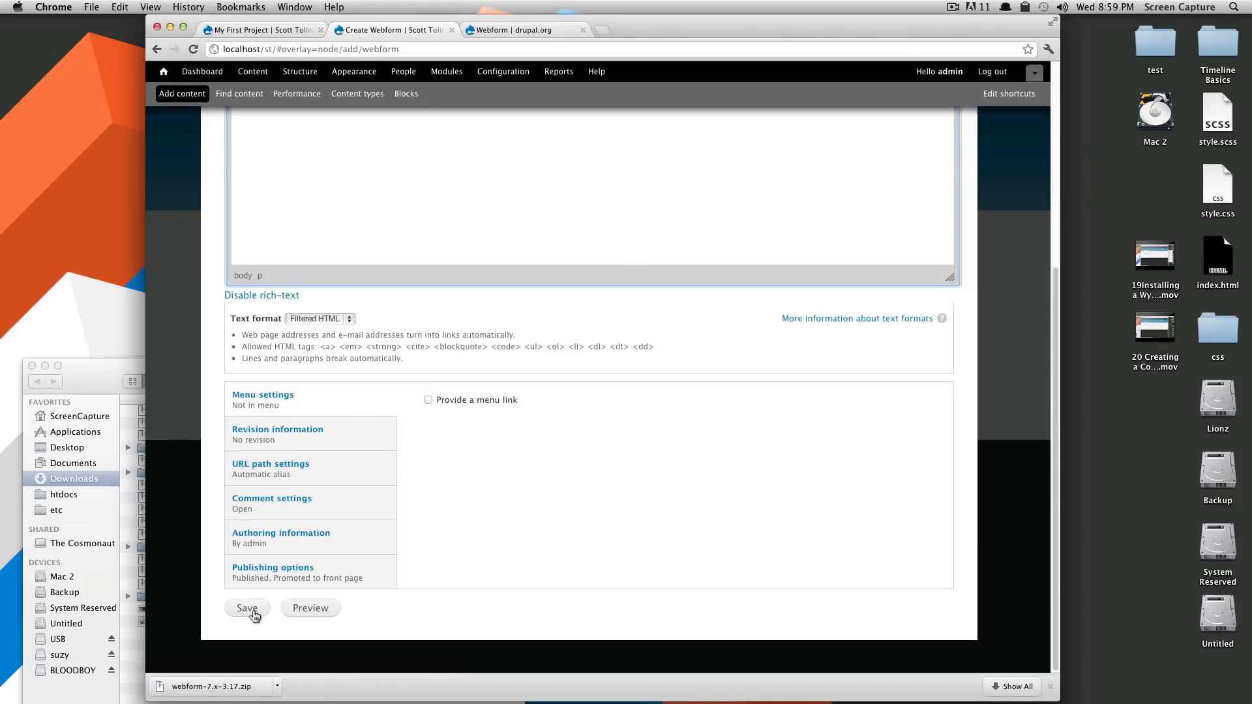
pyautogui.click(466, 400)
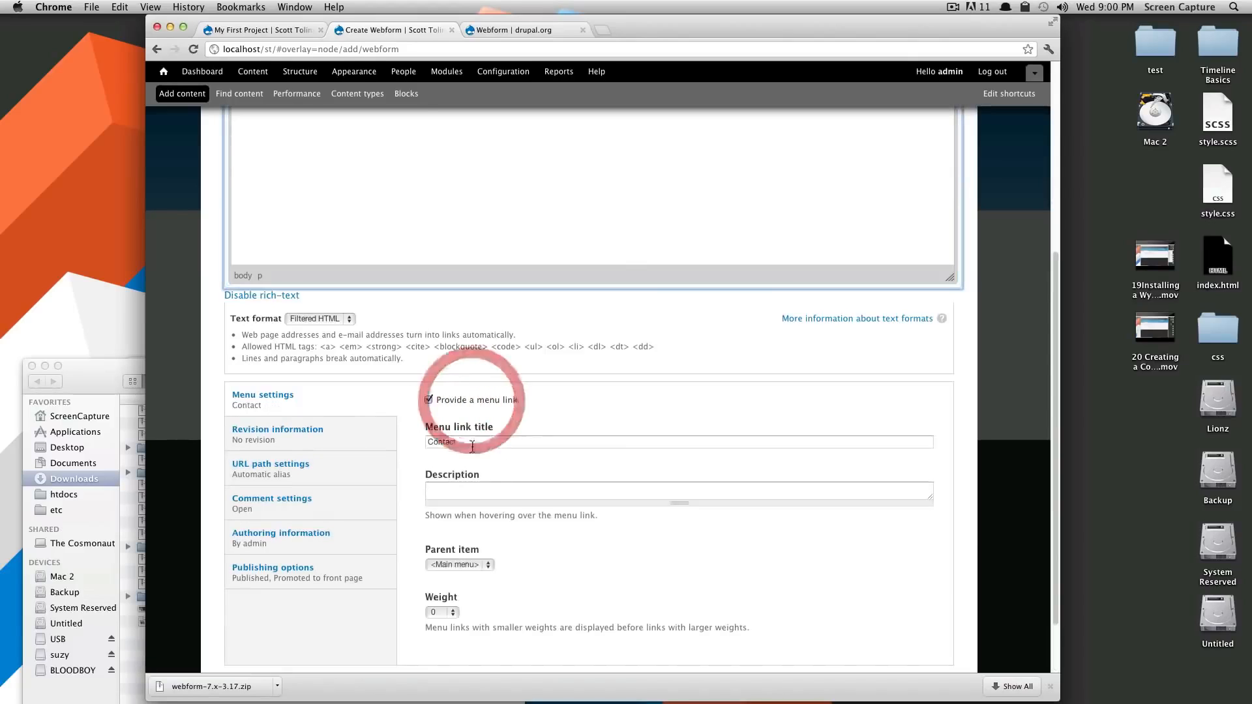
pyautogui.click(458, 567)
pyautogui.click(430, 559)
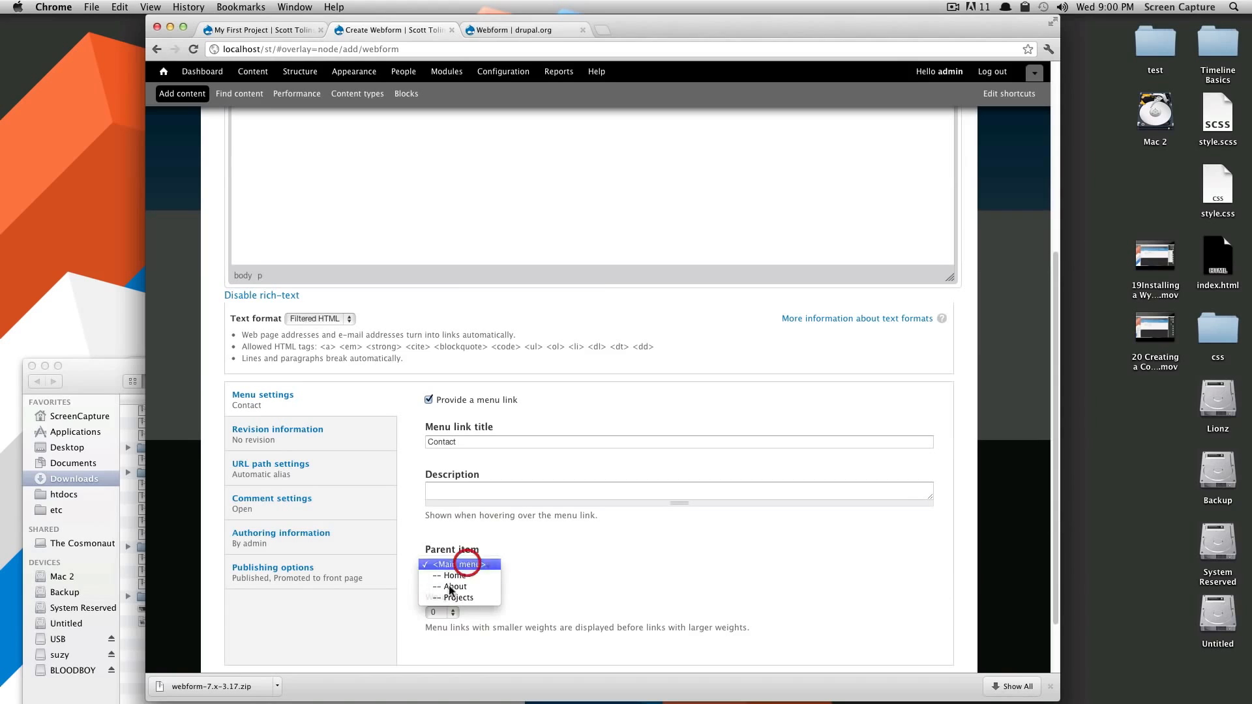
pyautogui.click(439, 613)
pyautogui.click(444, 656)
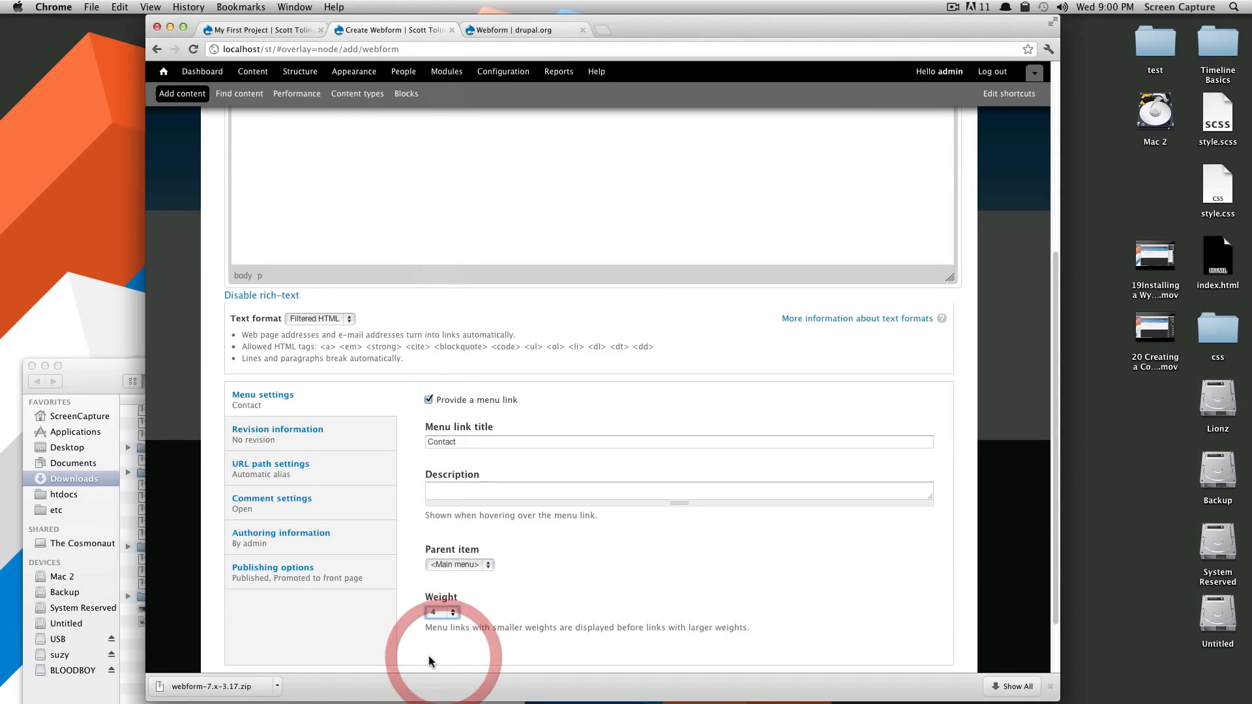
pyautogui.click(313, 513)
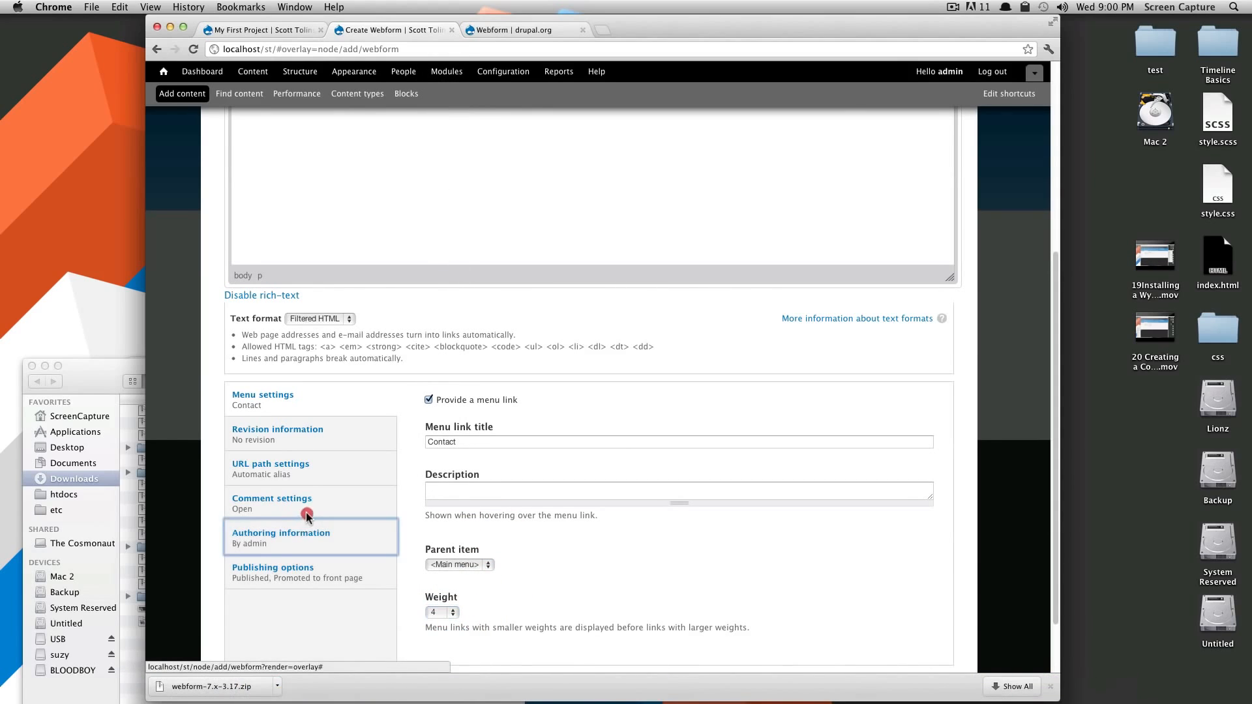
pyautogui.click(428, 441)
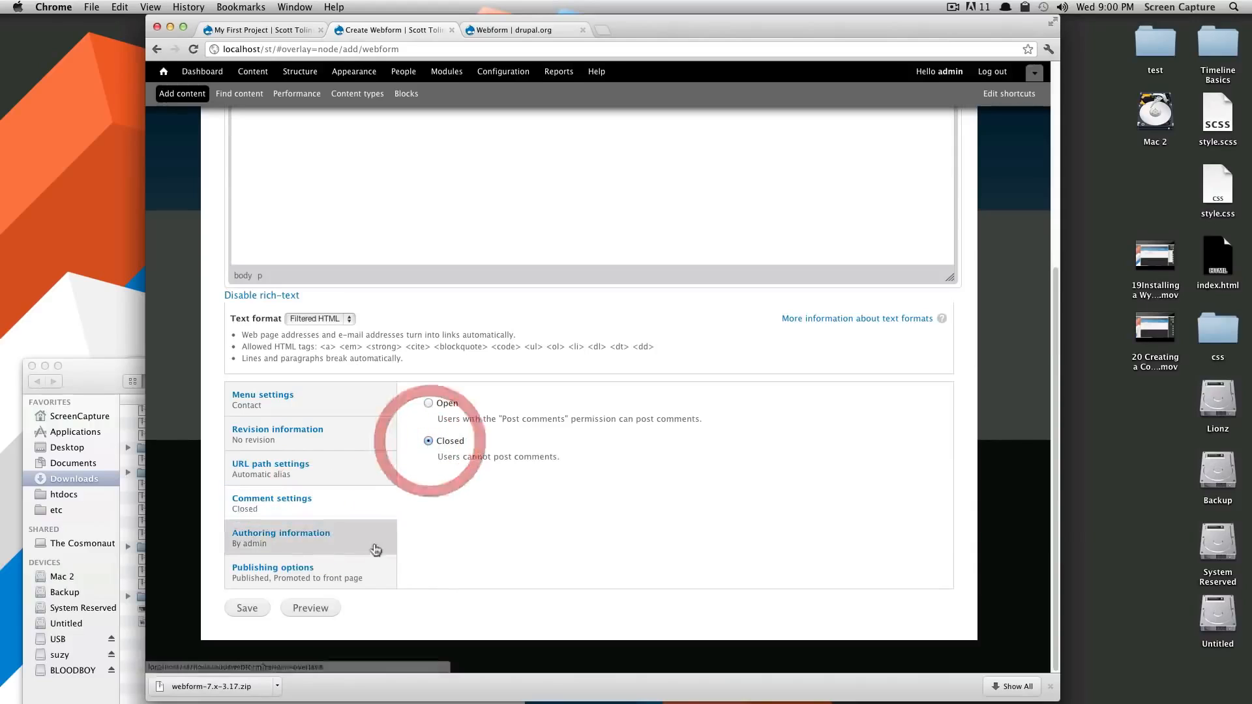
pyautogui.click(237, 611)
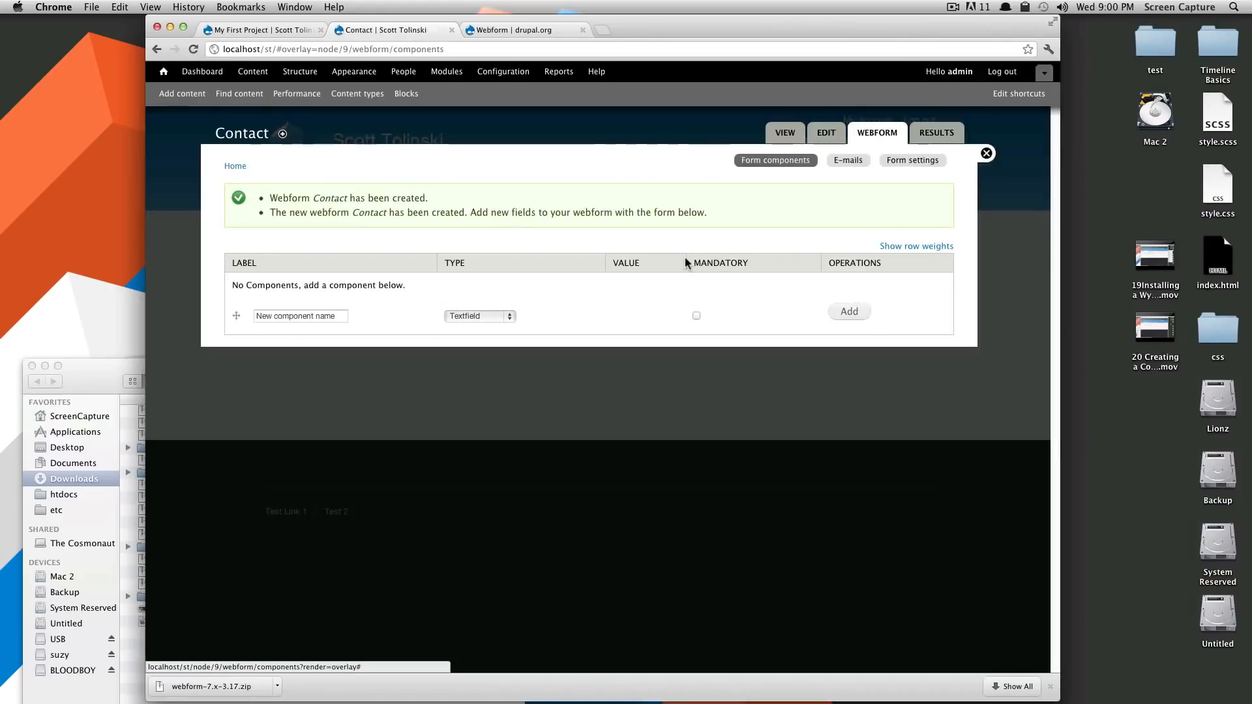
# Add a mandatory Textfield component named 'Name' to the Contact form
pyautogui.click(334, 316)
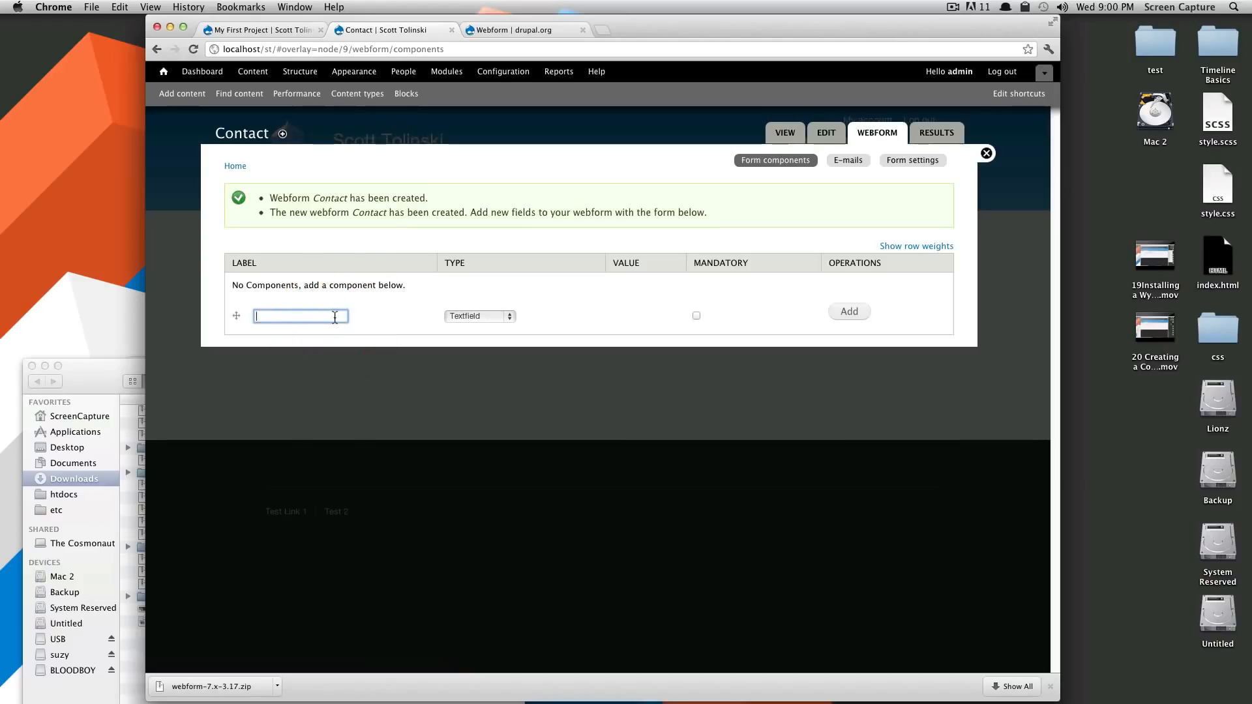
pyautogui.click(505, 315)
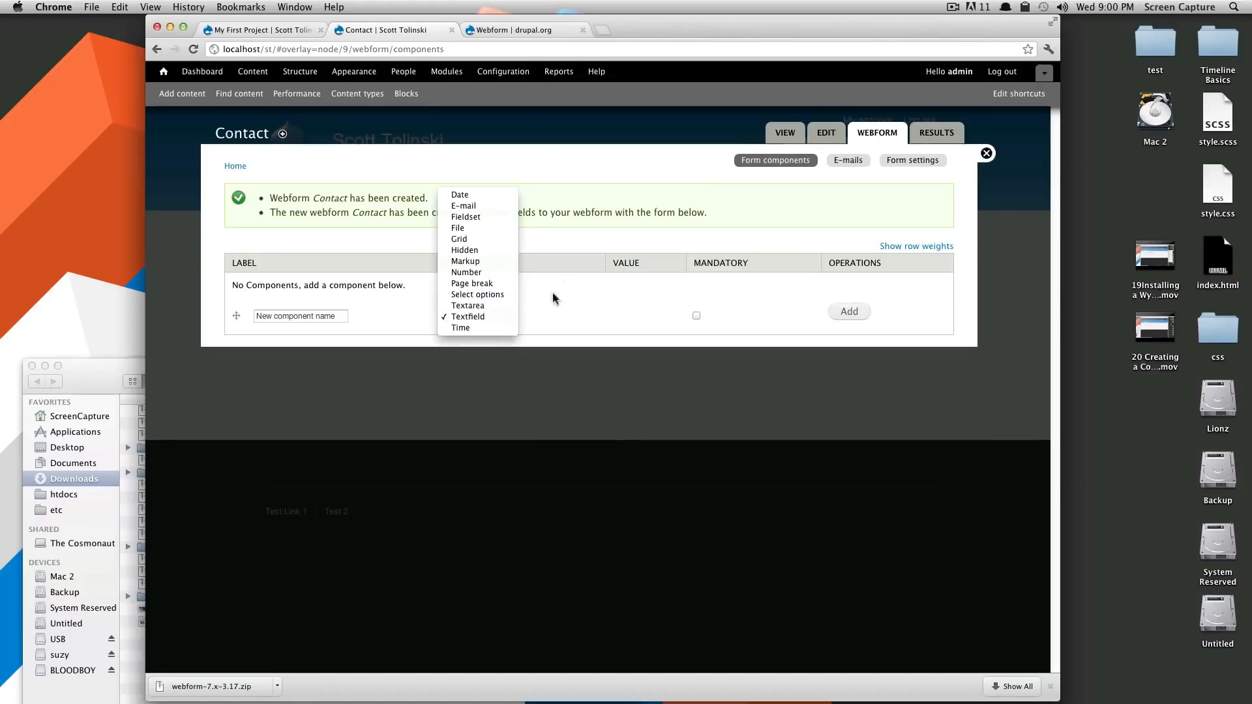
pyautogui.click(478, 318)
pyautogui.click(335, 315)
pyautogui.click(471, 317)
pyautogui.click(334, 317)
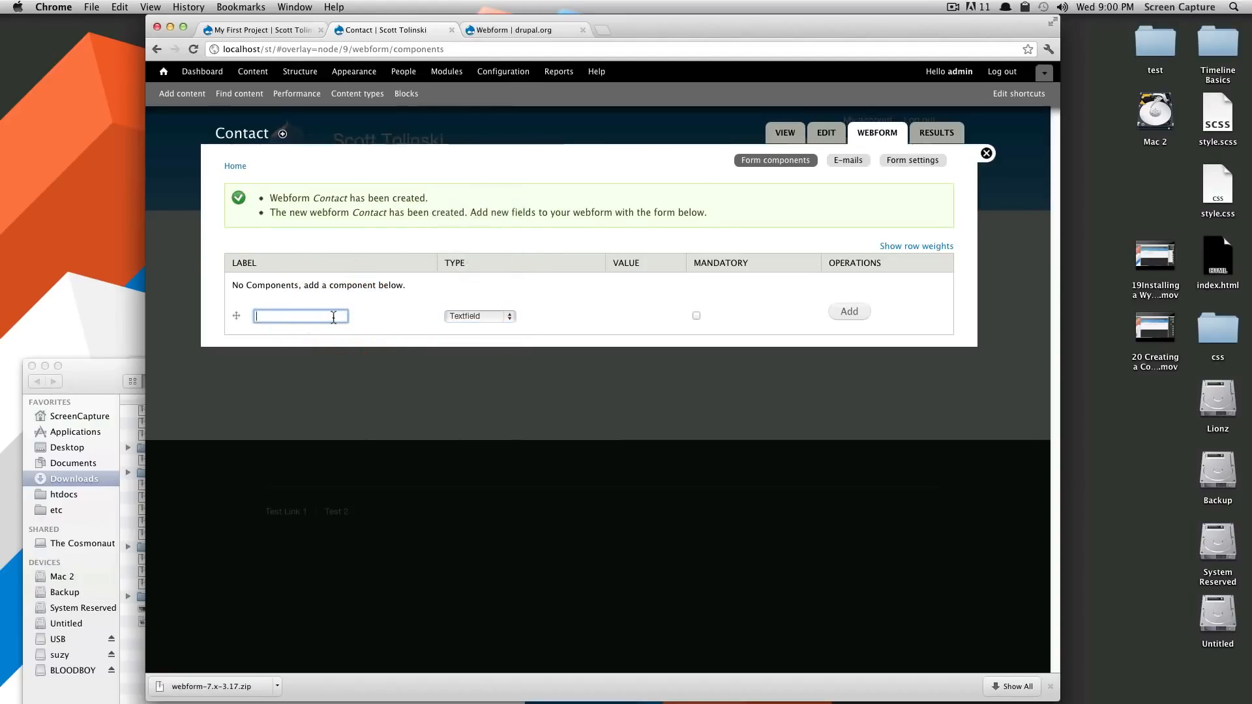
pyautogui.write('Name')
pyautogui.click(695, 316)
pyautogui.click(838, 314)
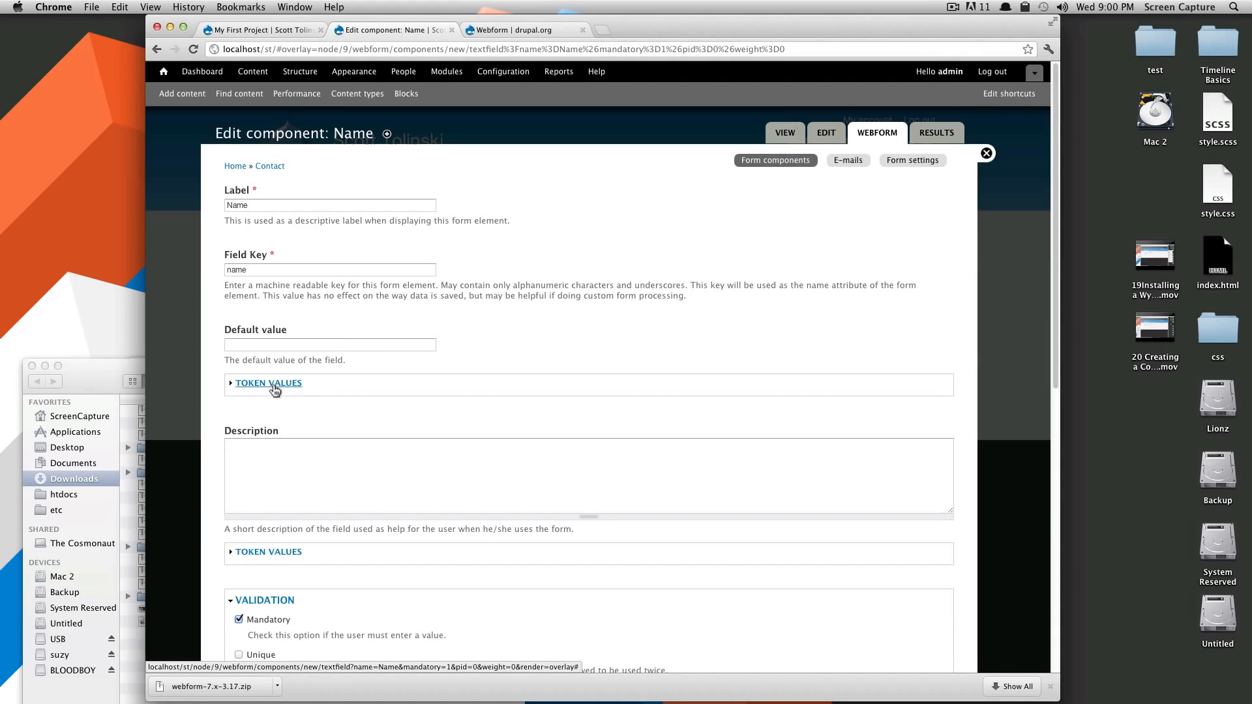
# Set the Name field's label display to Inline and save the component
pyautogui.scroll(-3, 274, 390)
pyautogui.scroll(-3, 359, 355)
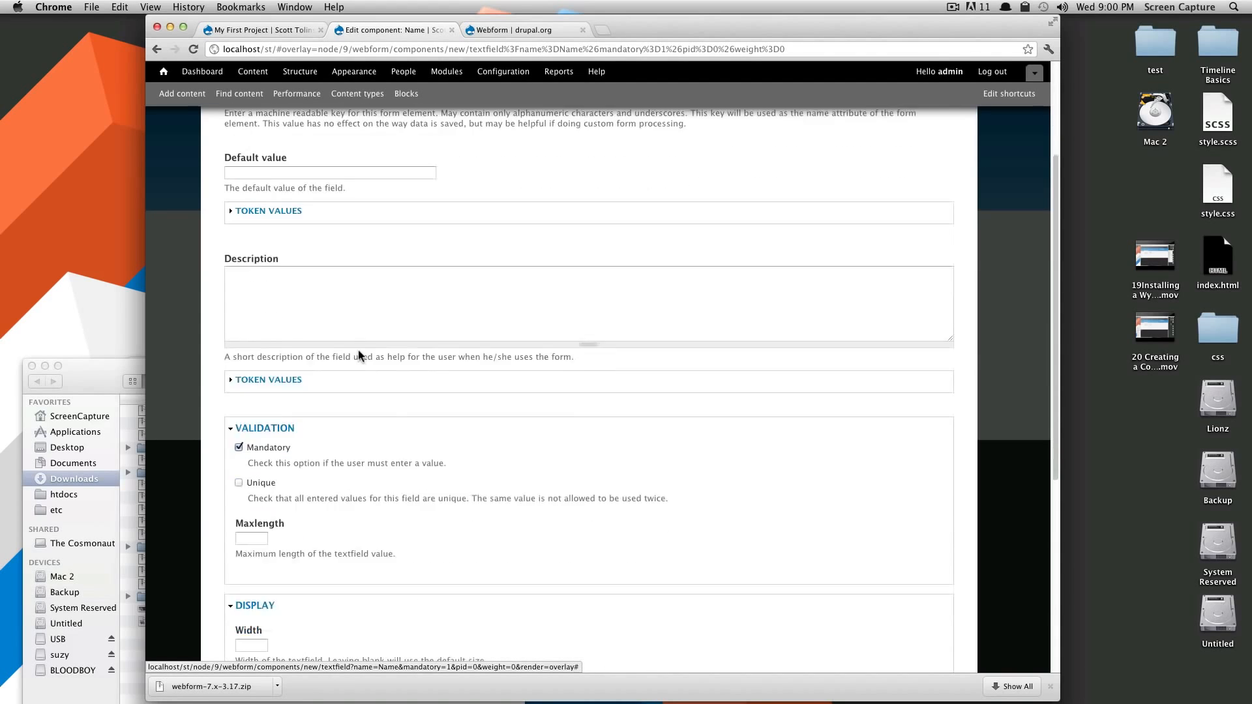
pyautogui.scroll(-1, 359, 355)
pyautogui.scroll(-5, 439, 475)
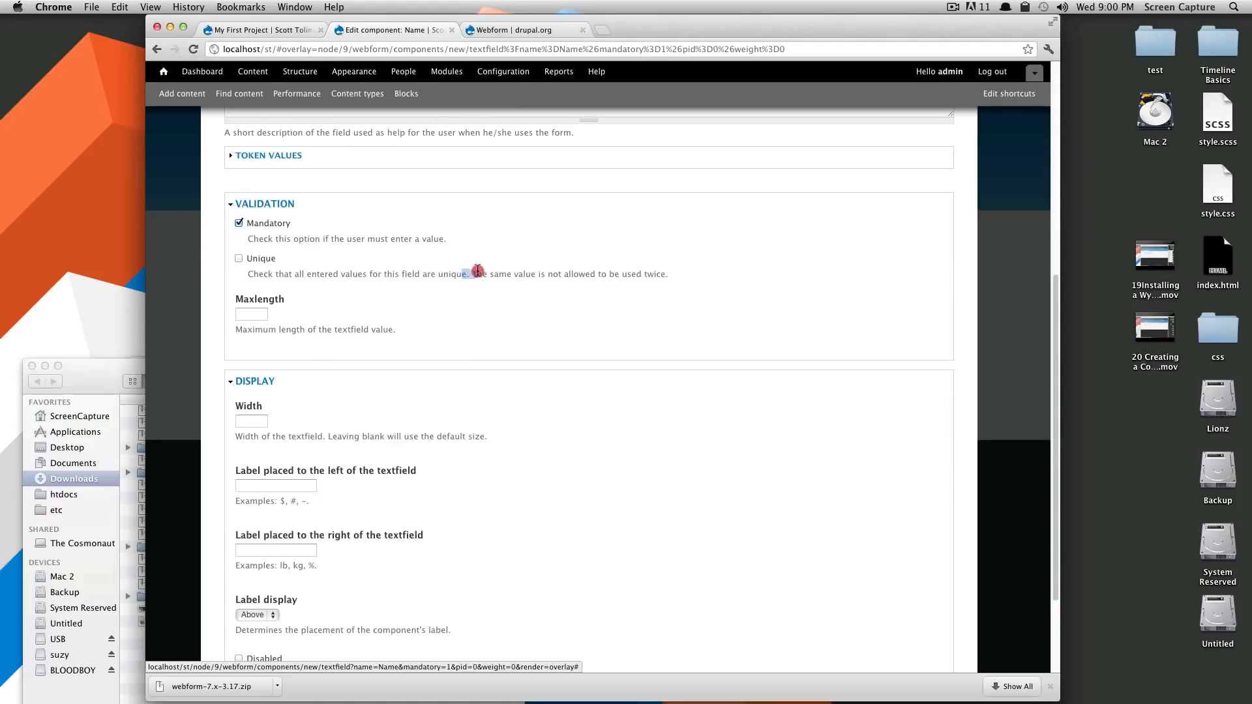
pyautogui.moveTo(477, 271)
pyautogui.mouseDown()
pyautogui.moveTo(586, 275)
pyautogui.moveTo(461, 285)
pyautogui.moveTo(472, 285)
pyautogui.mouseUp()
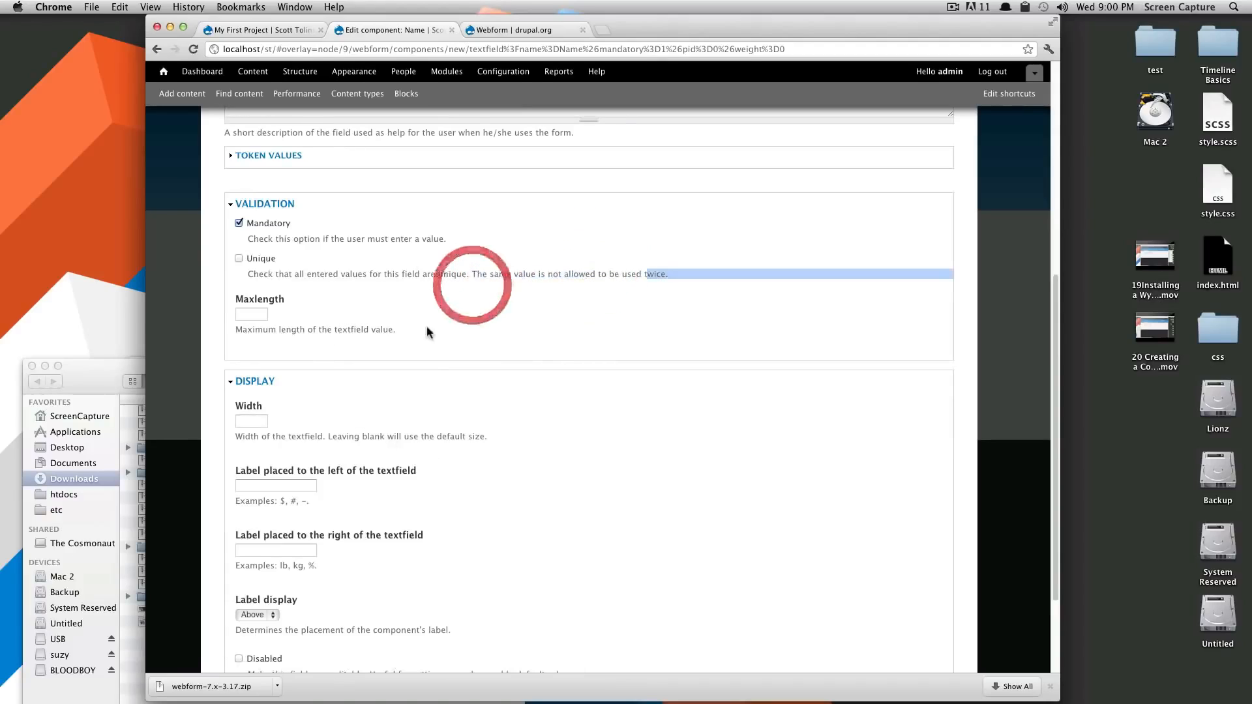
pyautogui.click(424, 326)
pyautogui.scroll(-1, 352, 332)
pyautogui.scroll(-4, 369, 425)
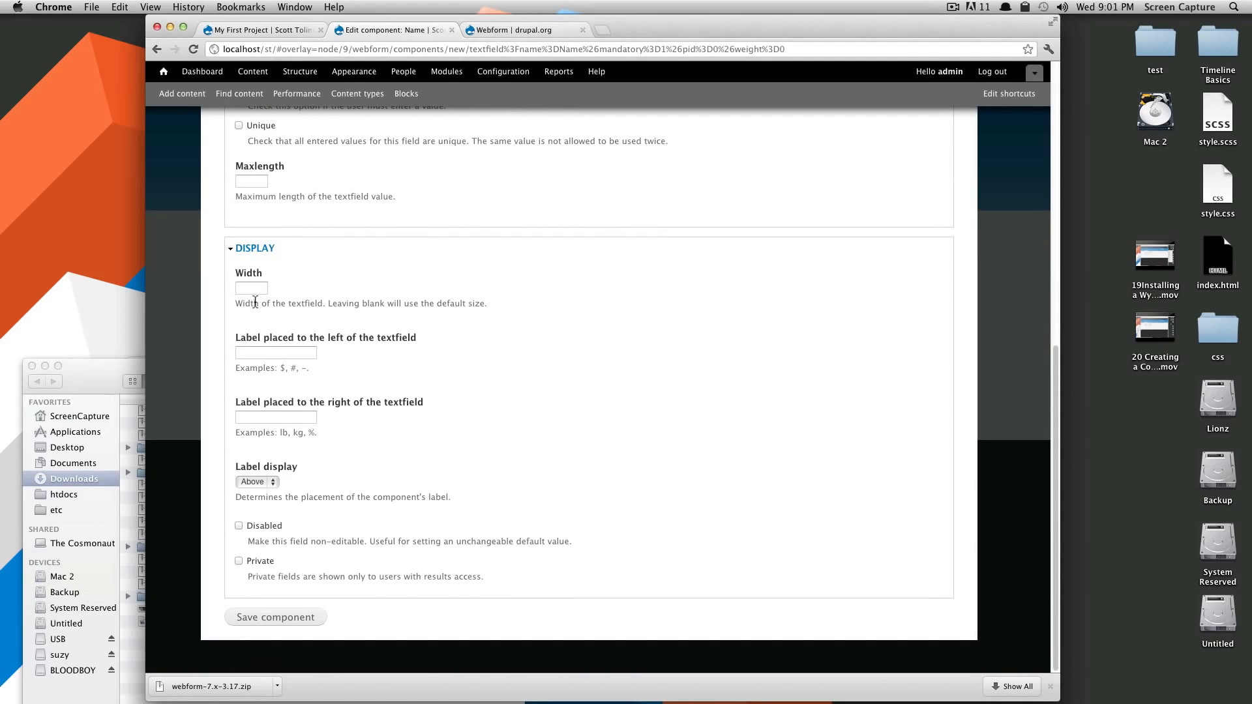
pyautogui.click(264, 483)
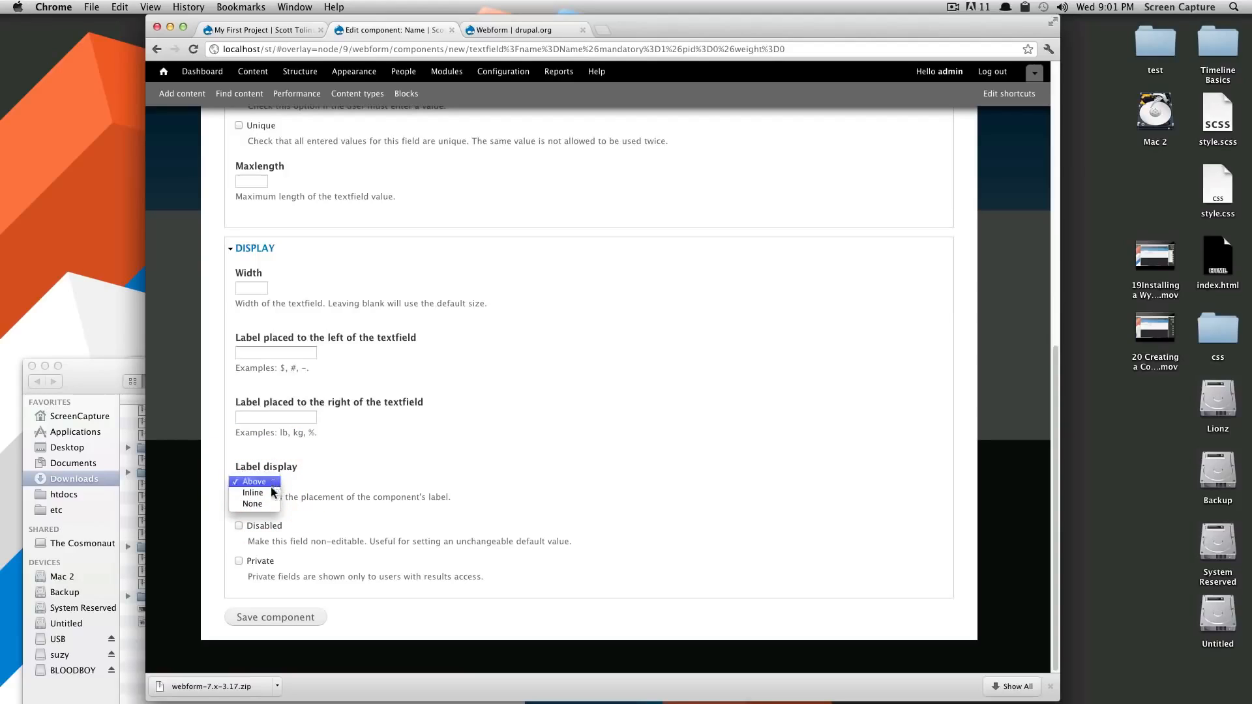
pyautogui.click(272, 492)
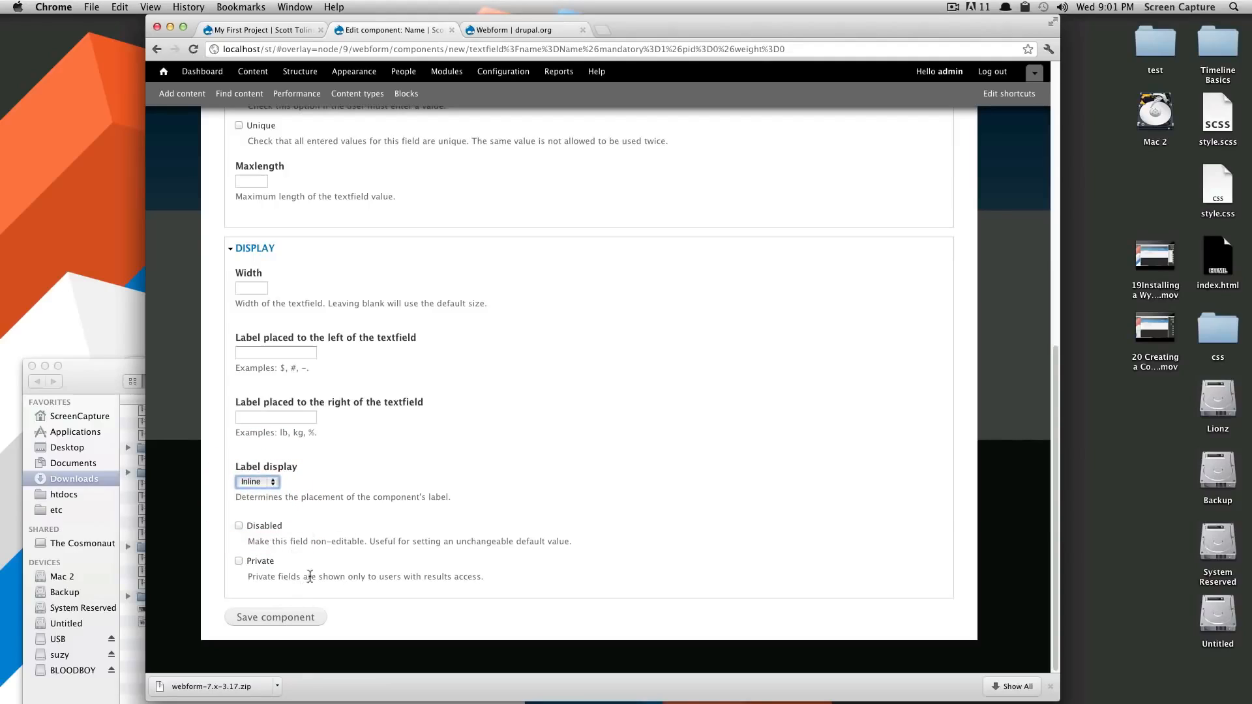
pyautogui.moveTo(311, 577); pyautogui.dragTo(469, 578)
pyautogui.click(491, 584)
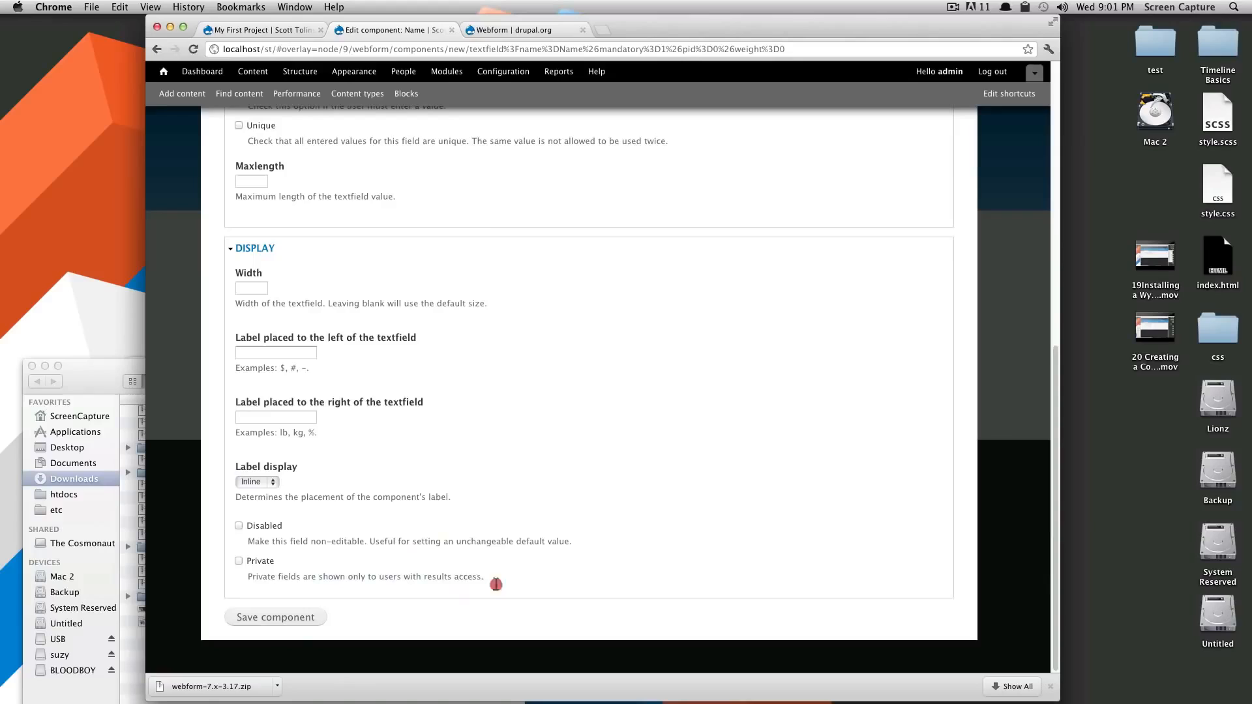
pyautogui.click(275, 618)
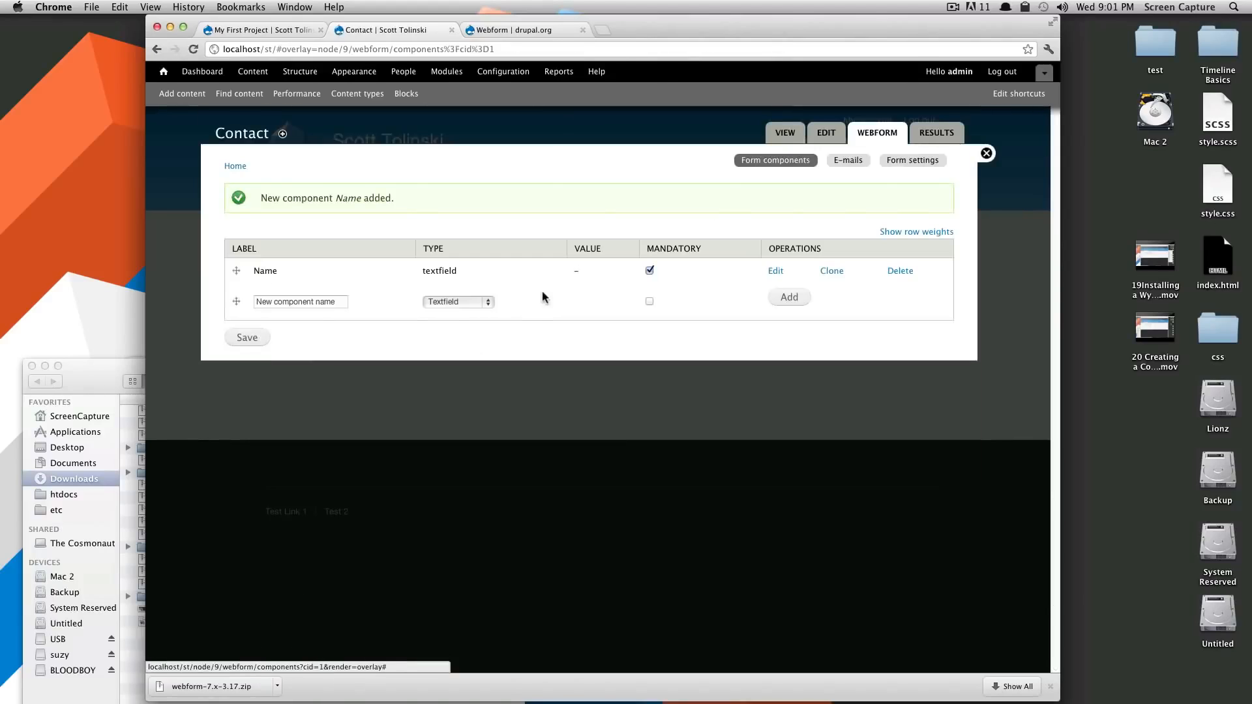
# Add a Textfield component named 'Employer' to the form
pyautogui.click(306, 301)
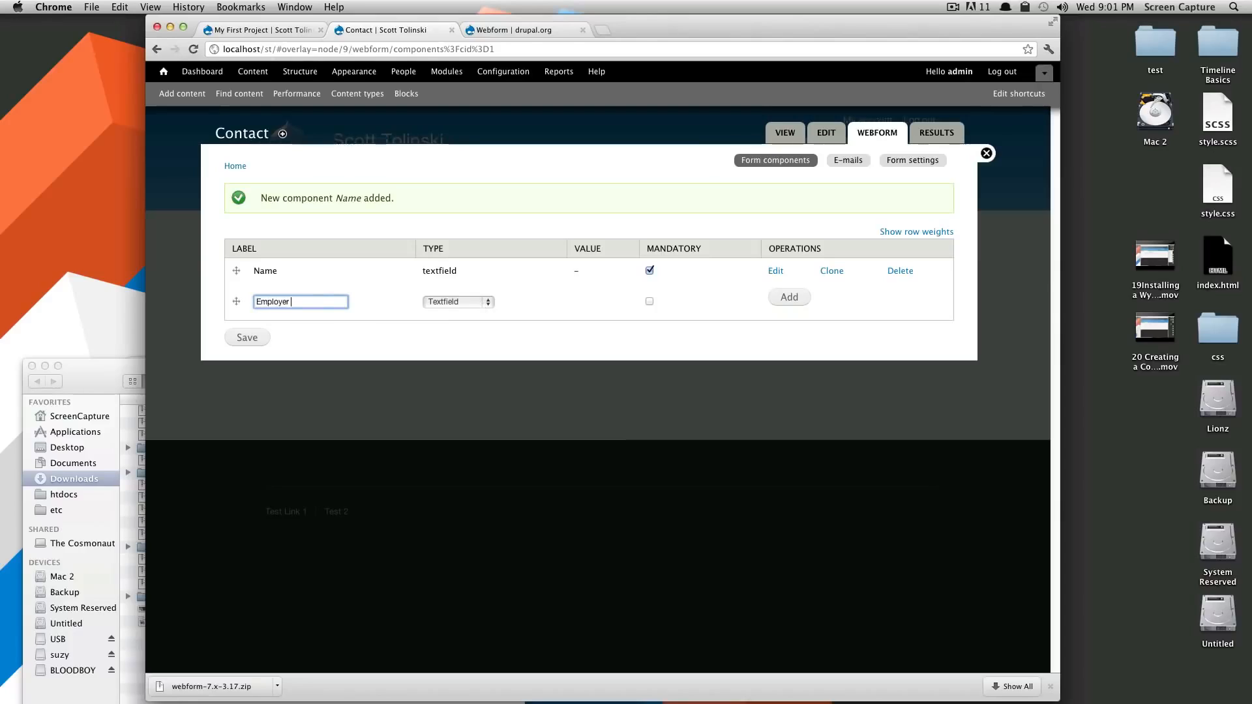
pyautogui.click(318, 305)
pyautogui.click(464, 303)
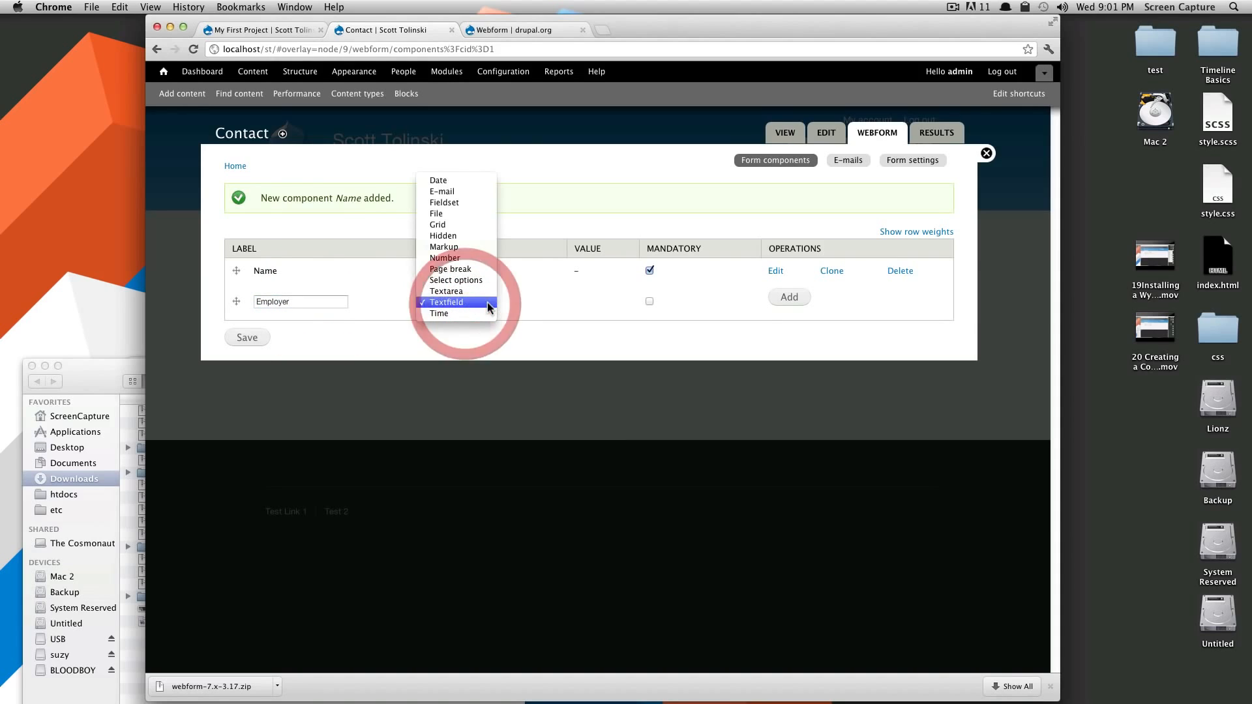
pyautogui.click(487, 303)
pyautogui.click(782, 300)
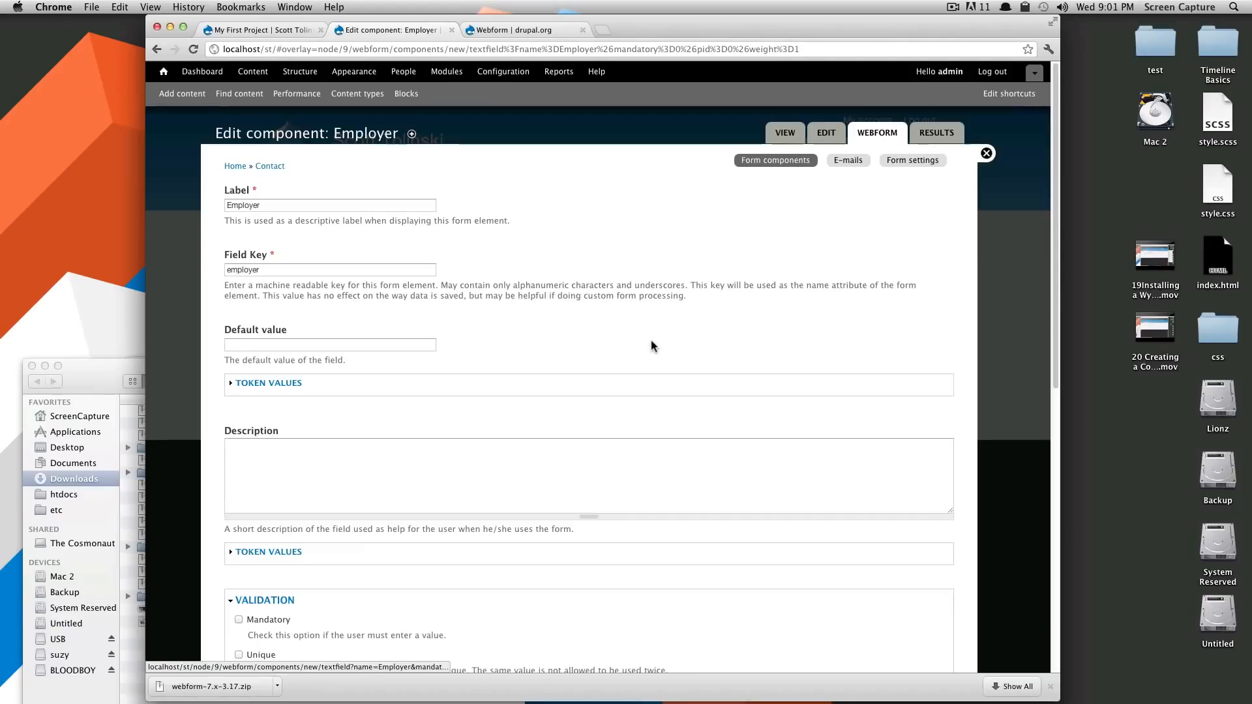
# Set the Employer field's label display to Inline and save the component
pyautogui.scroll(-10, 652, 342)
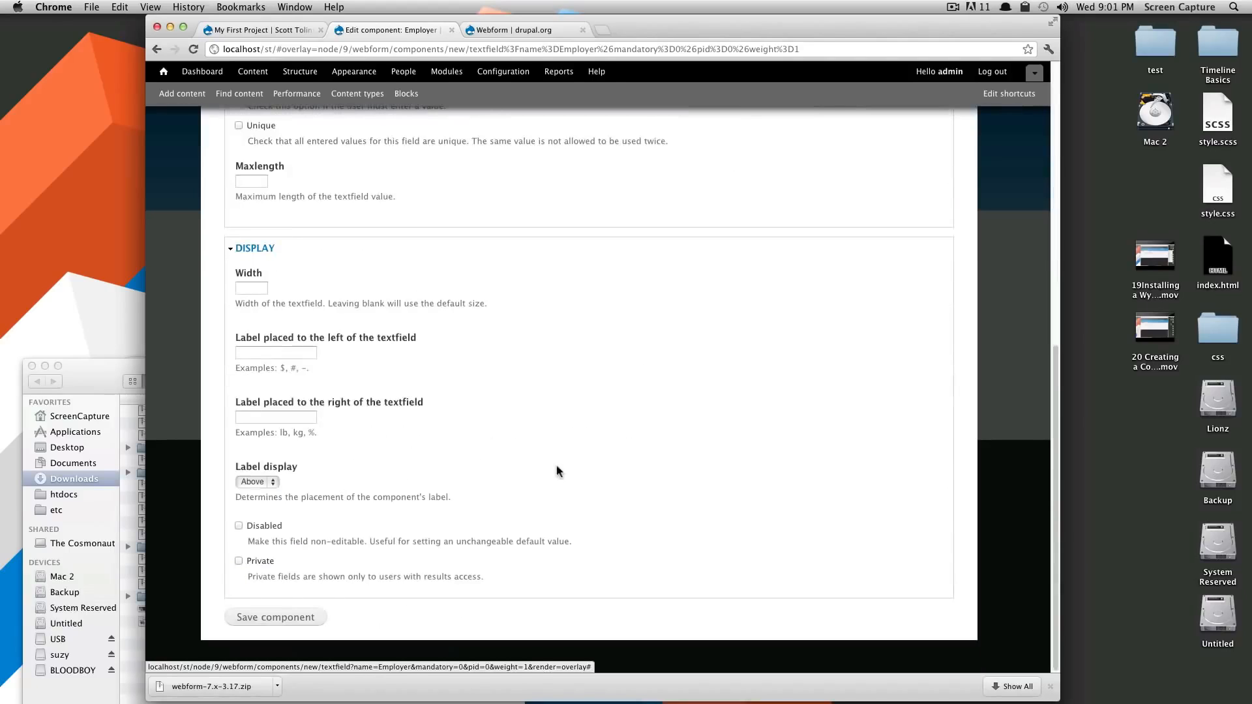
pyautogui.click(290, 615)
pyautogui.click(302, 493)
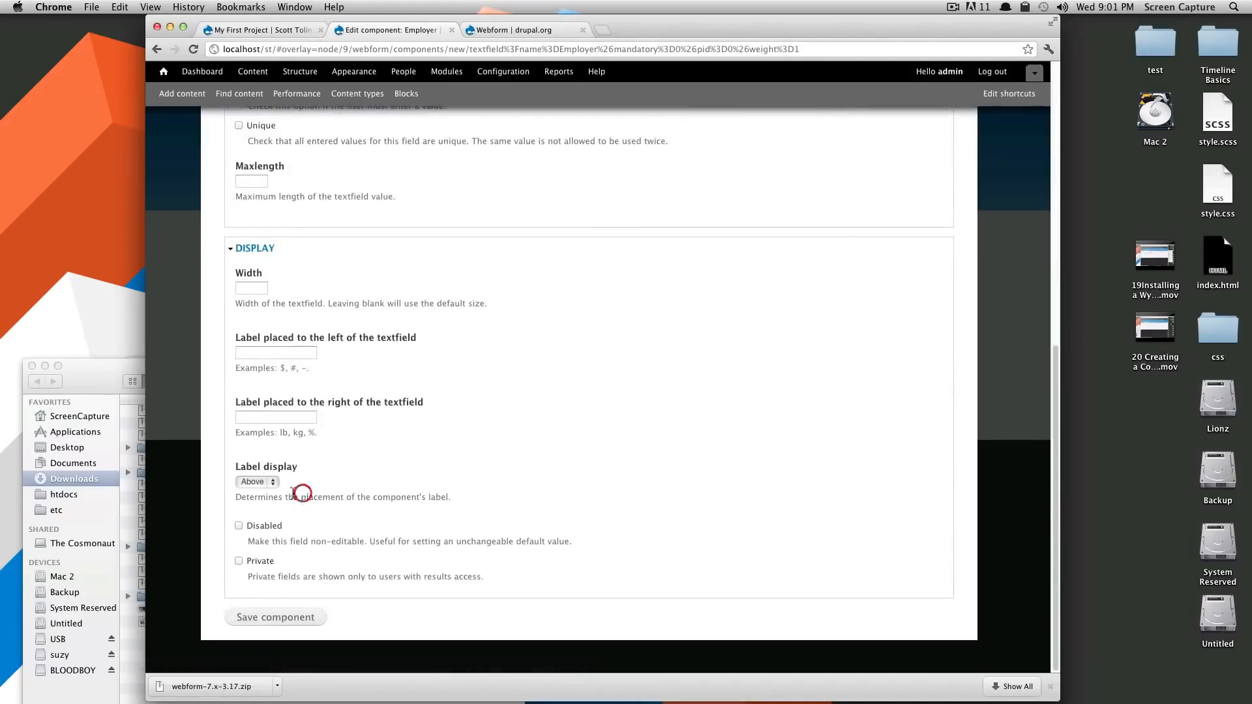
pyautogui.click(270, 484)
pyautogui.click(264, 494)
pyautogui.scroll(5, 335, 484)
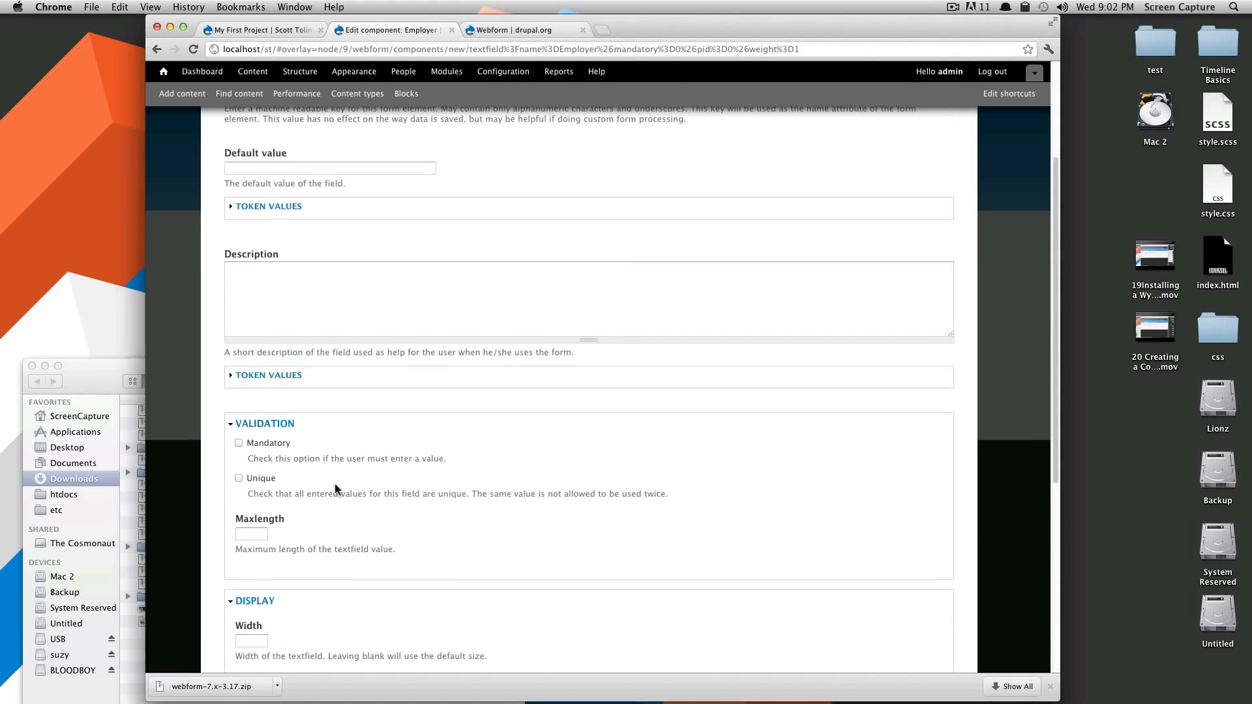
pyautogui.scroll(-5, 335, 488)
pyautogui.click(299, 615)
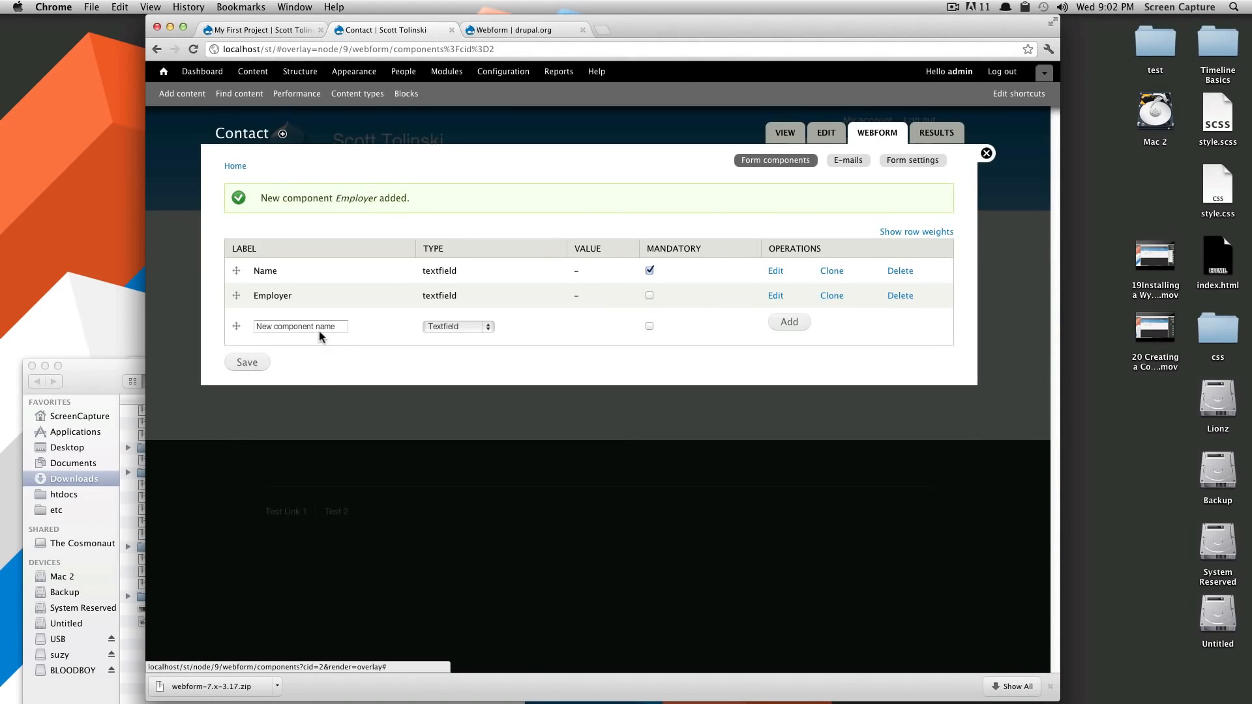
pyautogui.click(320, 327)
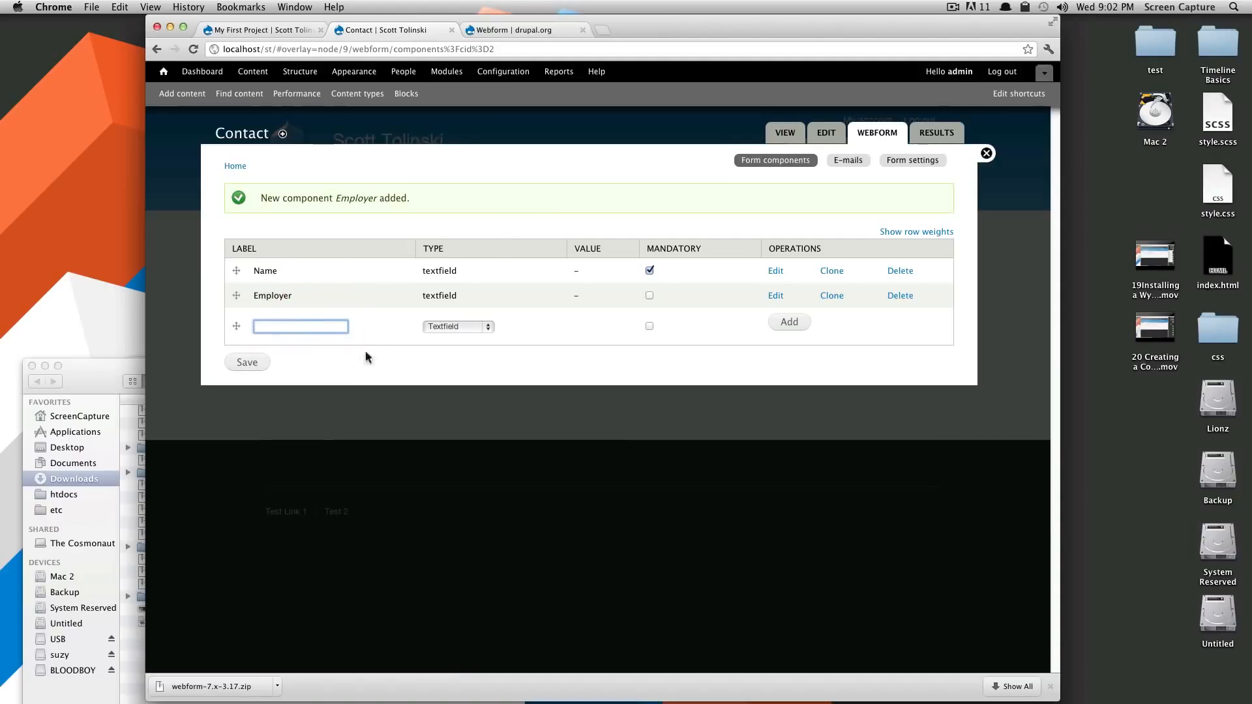
# Add a mandatory Select options component named 'Why'
pyautogui.click(458, 326)
pyautogui.click(449, 383)
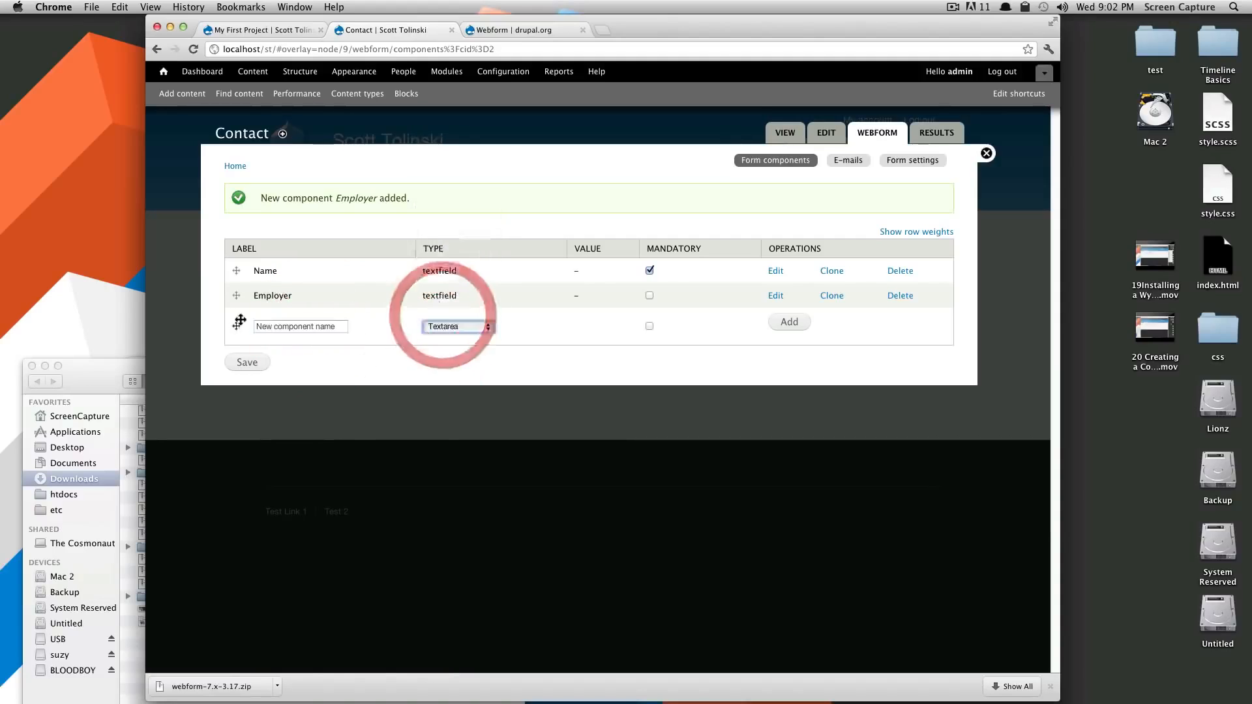
pyautogui.click(268, 326)
pyautogui.click(440, 329)
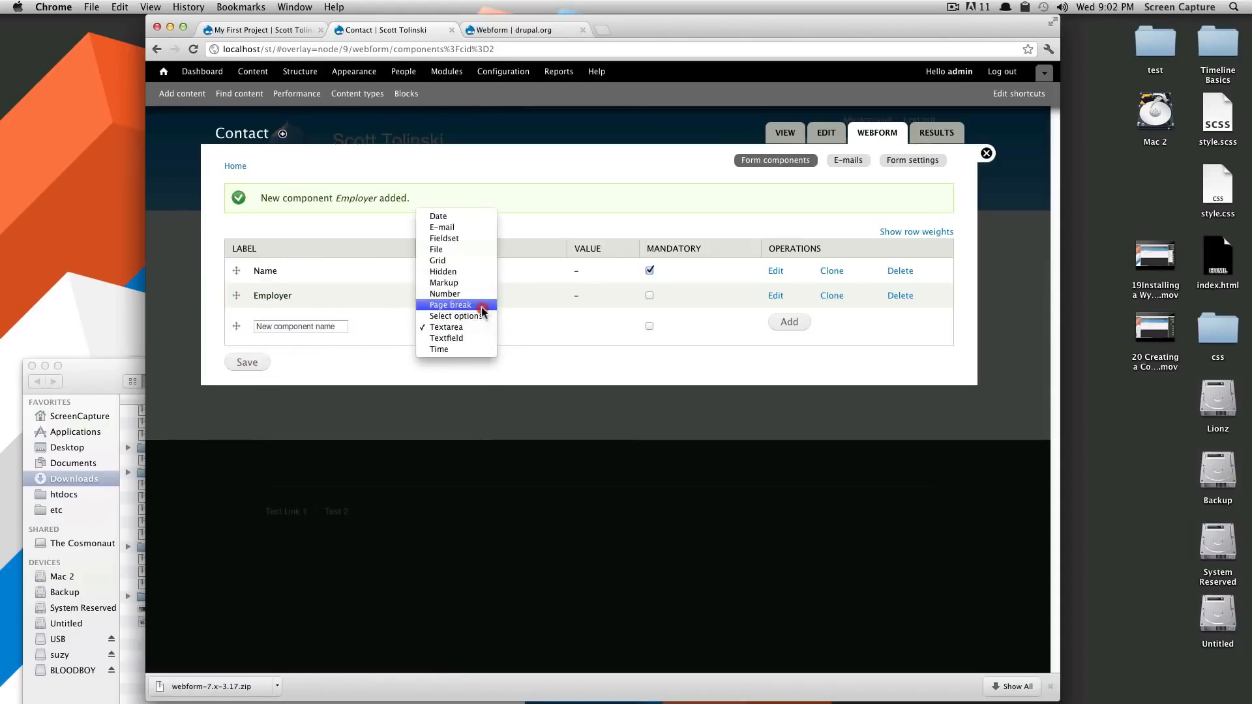
pyautogui.click(483, 316)
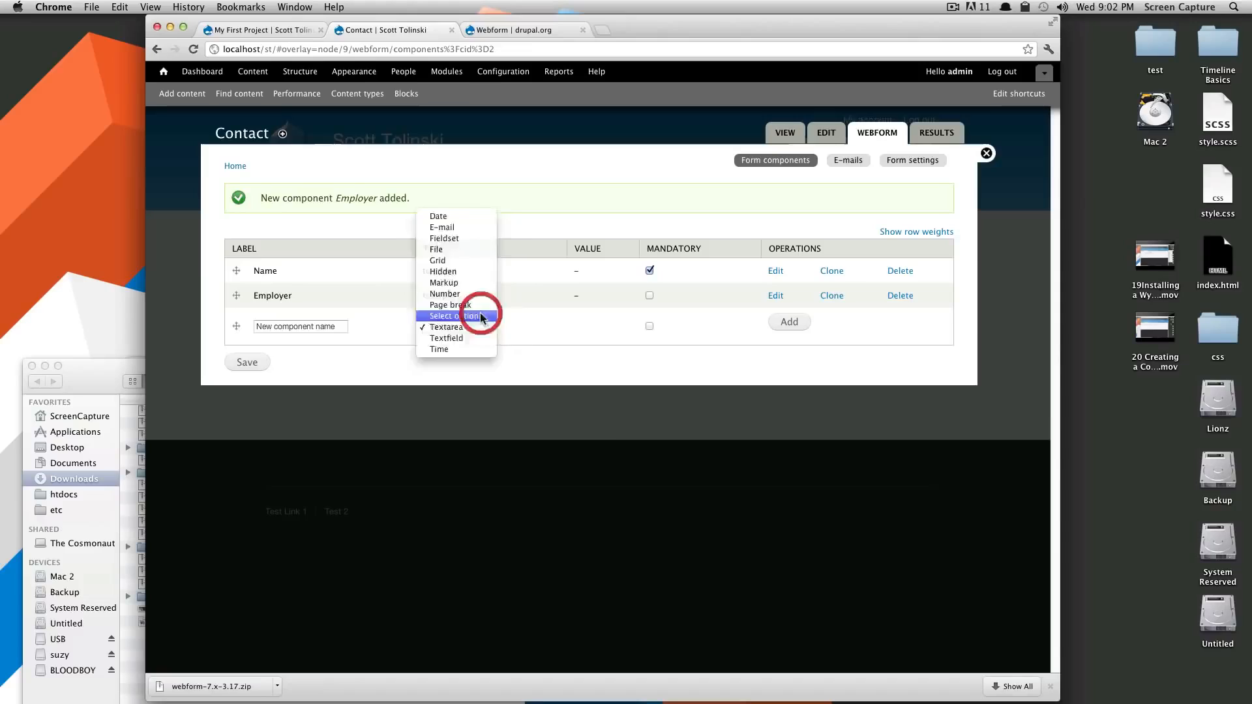
pyautogui.click(335, 328)
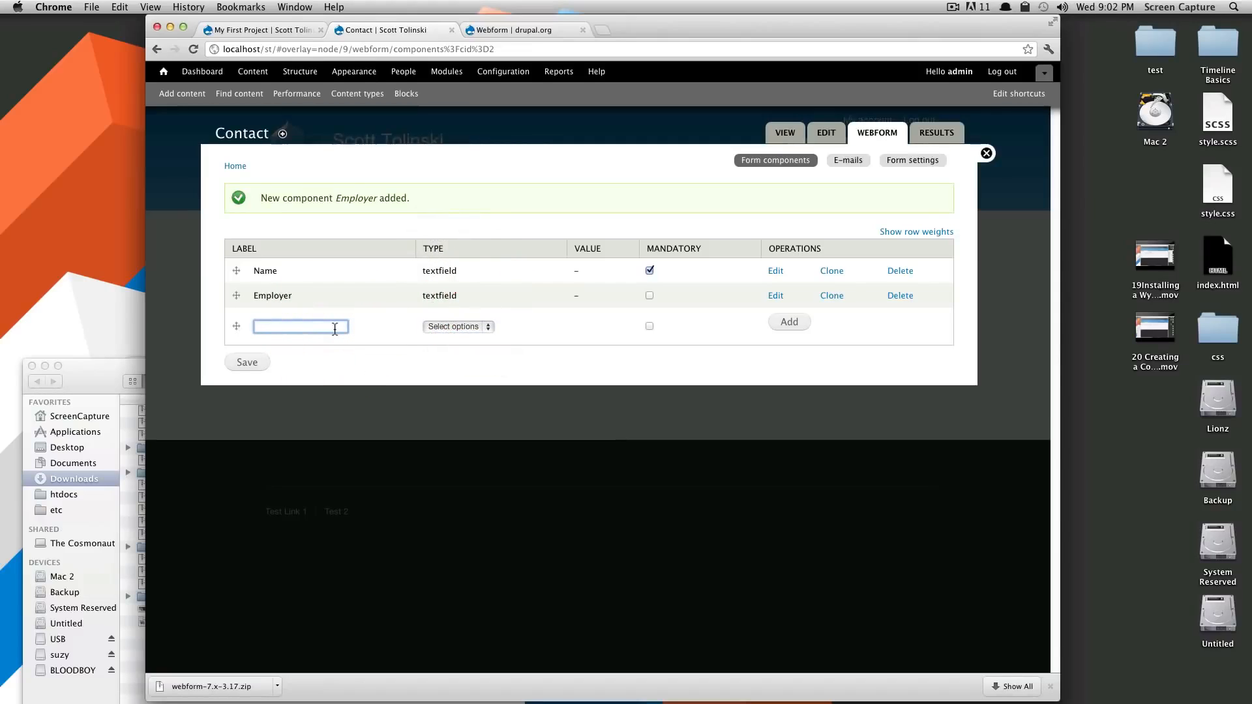
pyautogui.write('Why')
pyautogui.click(649, 326)
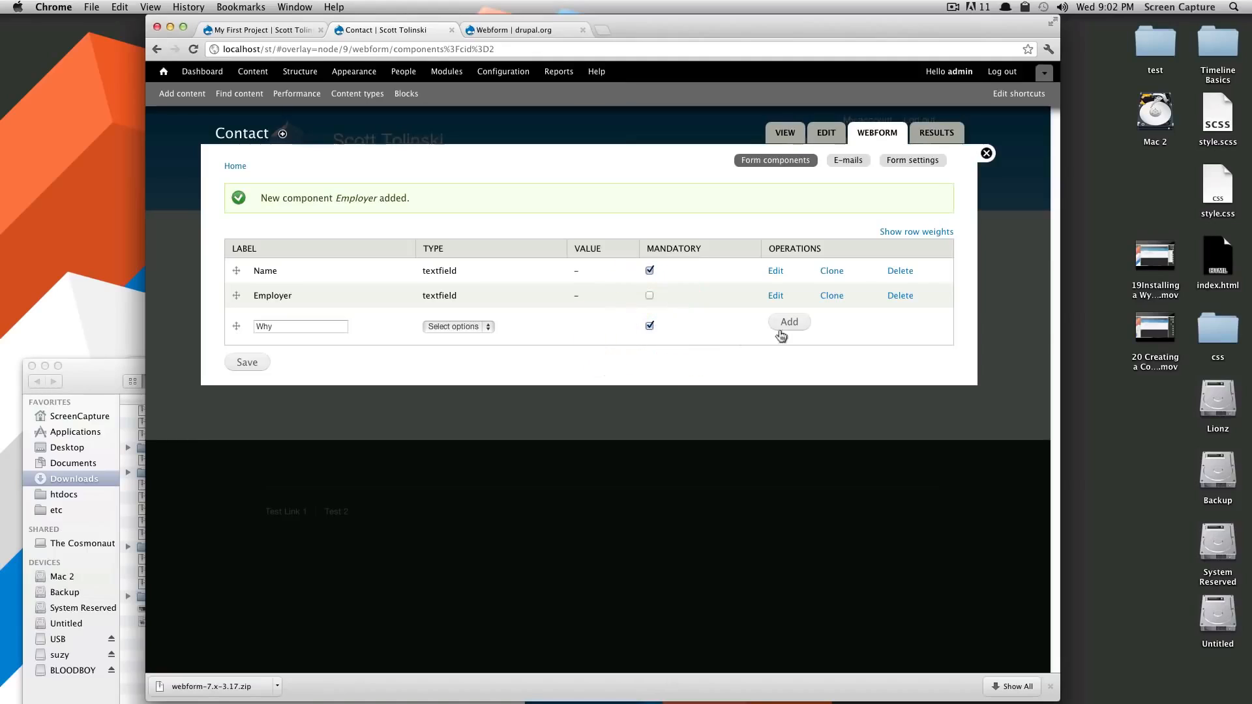
pyautogui.click(785, 323)
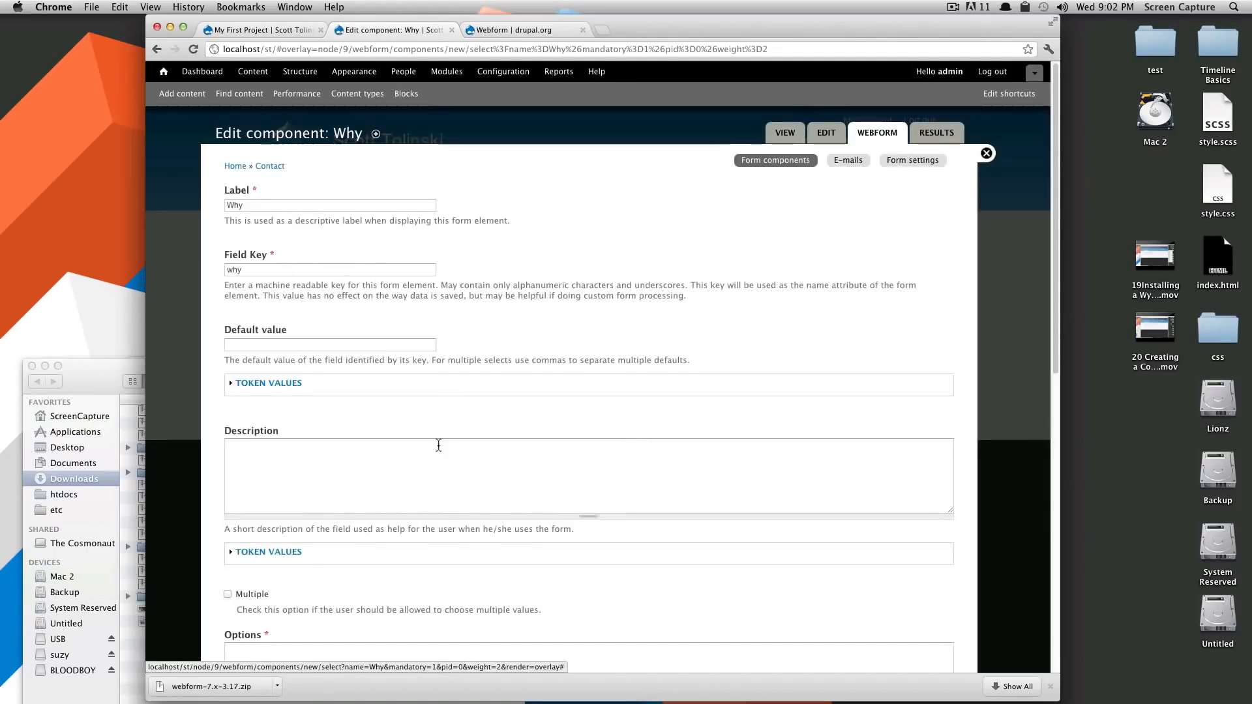
# Allow multiple values for Why with options 'projects|Projects' and 'hire|Hire Me'
pyautogui.scroll(-3, 438, 444)
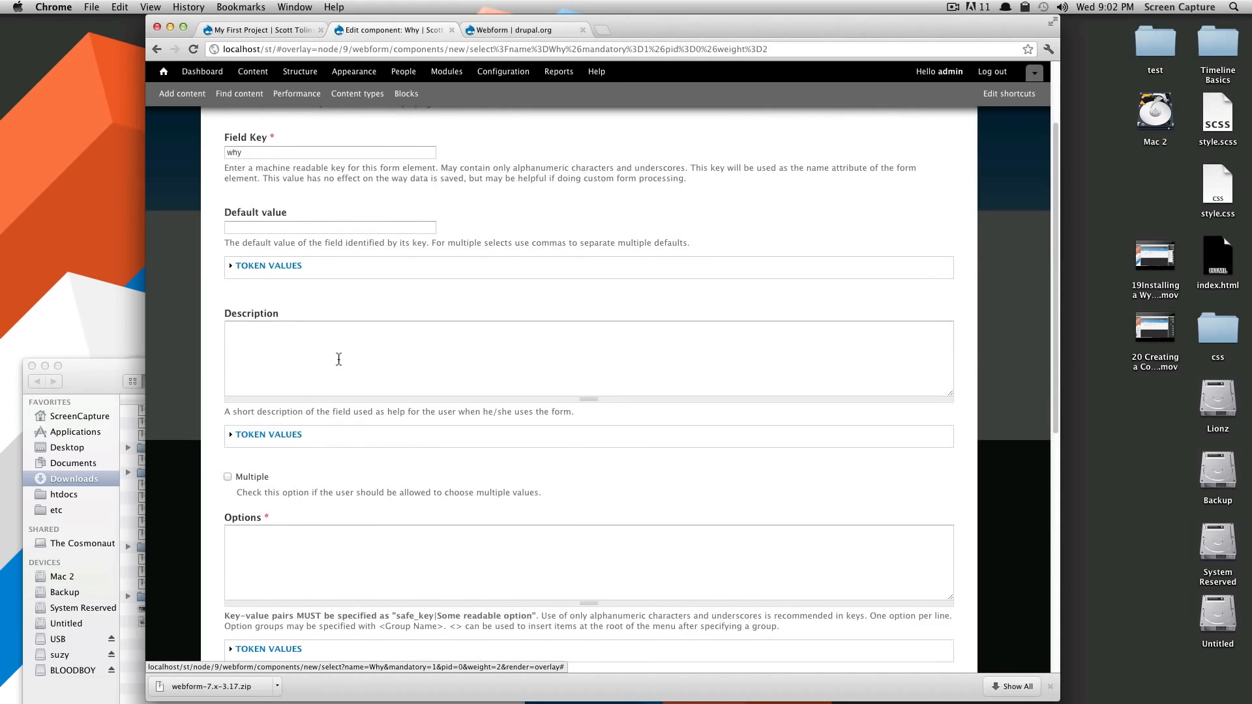
pyautogui.scroll(-3, 391, 361)
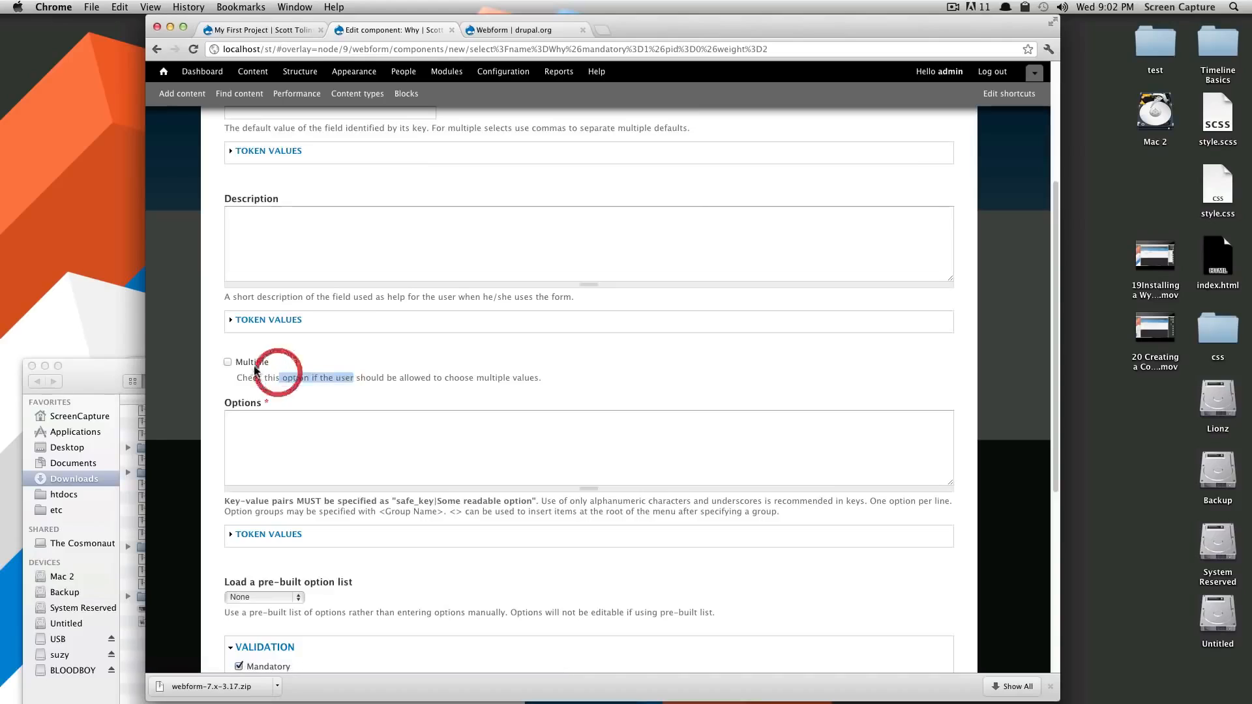
pyautogui.click(228, 362)
pyautogui.click(306, 436)
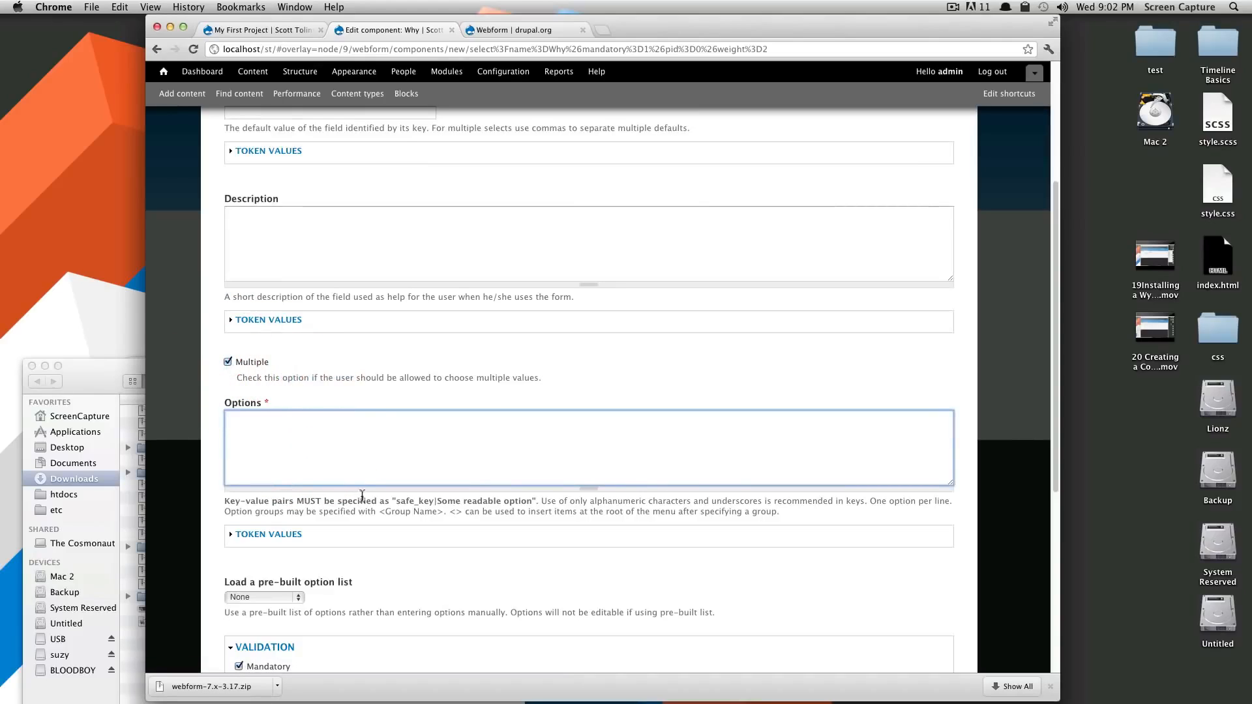
pyautogui.moveTo(405, 508); pyautogui.dragTo(436, 507)
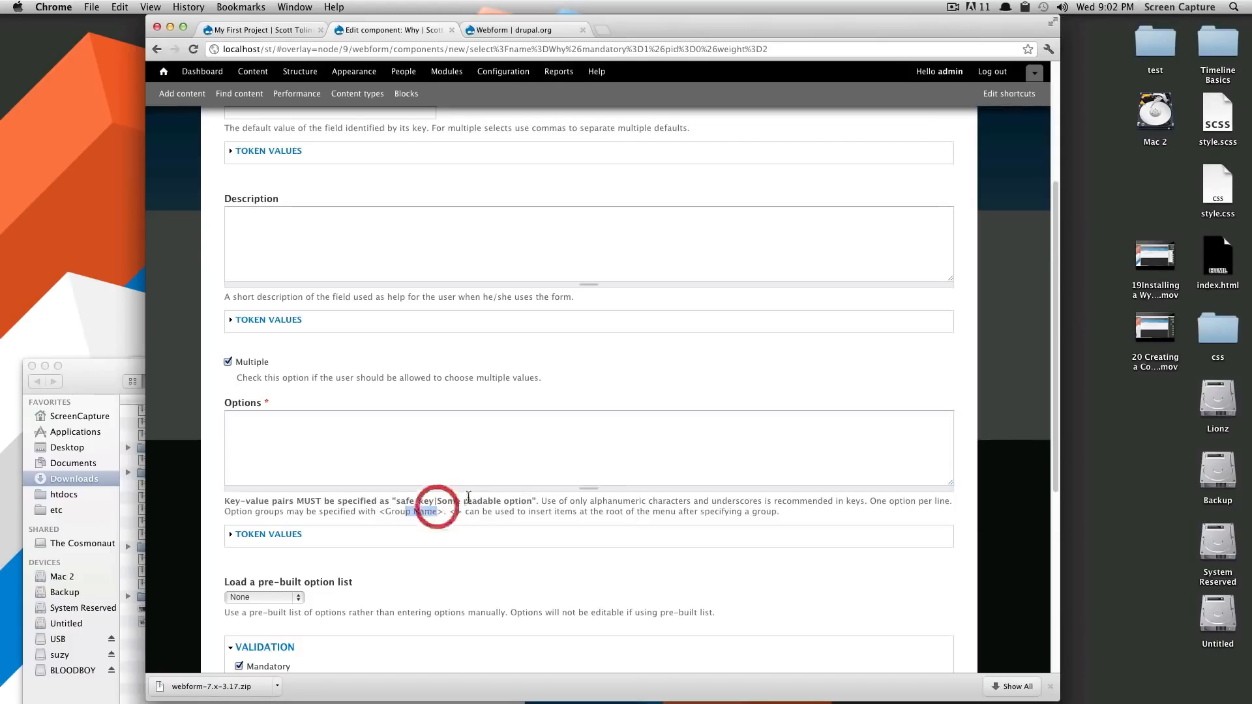
pyautogui.click(356, 441)
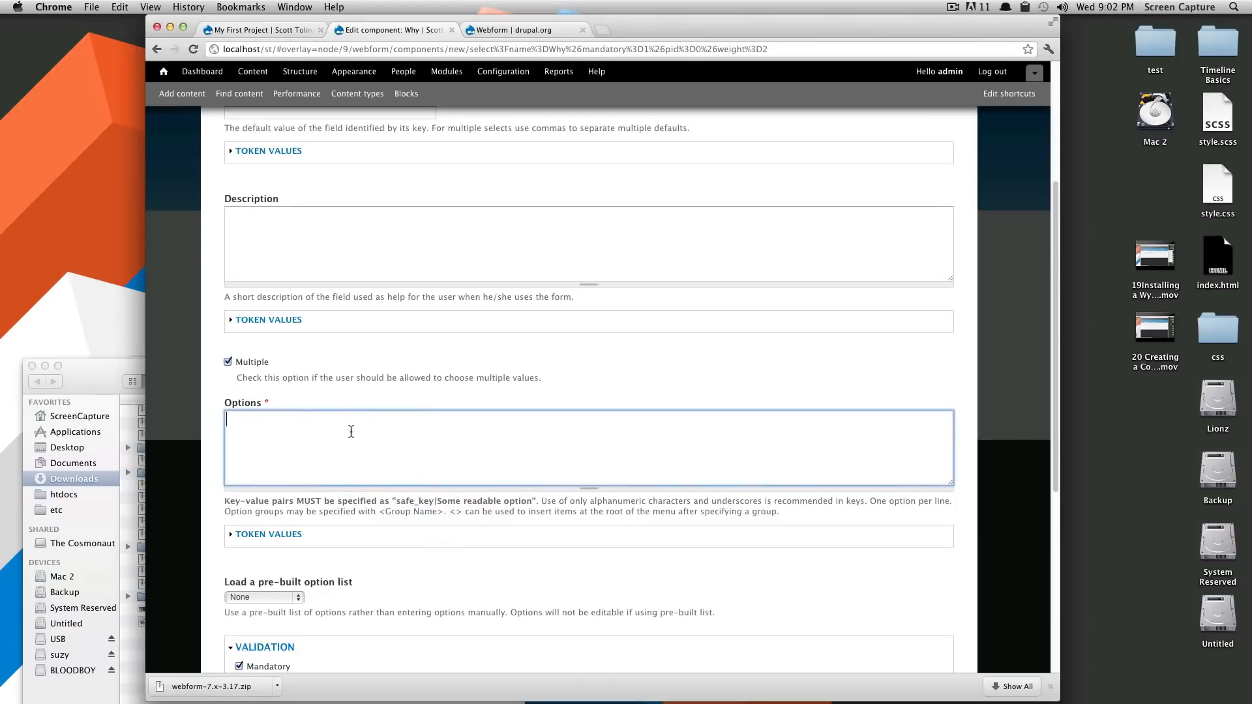
pyautogui.write('proj')
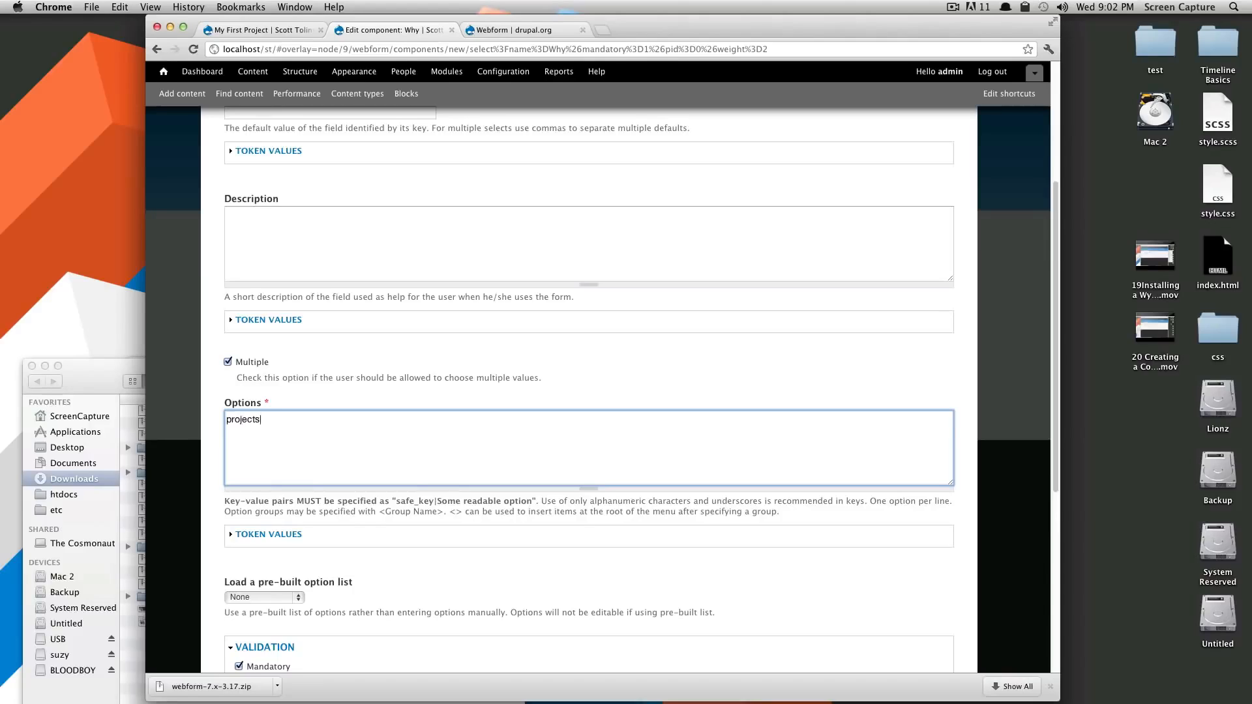
pyautogui.write('ects|Projects hire')
pyautogui.write('|')
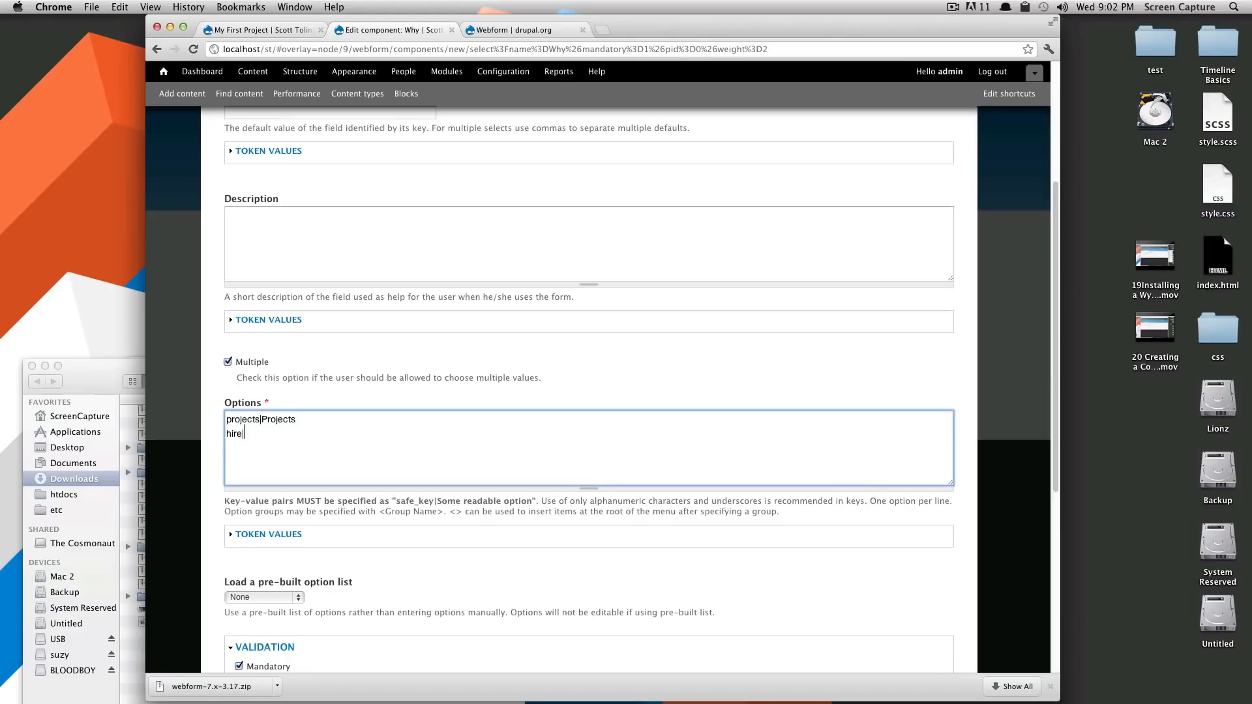
pyautogui.write('Hire Me')
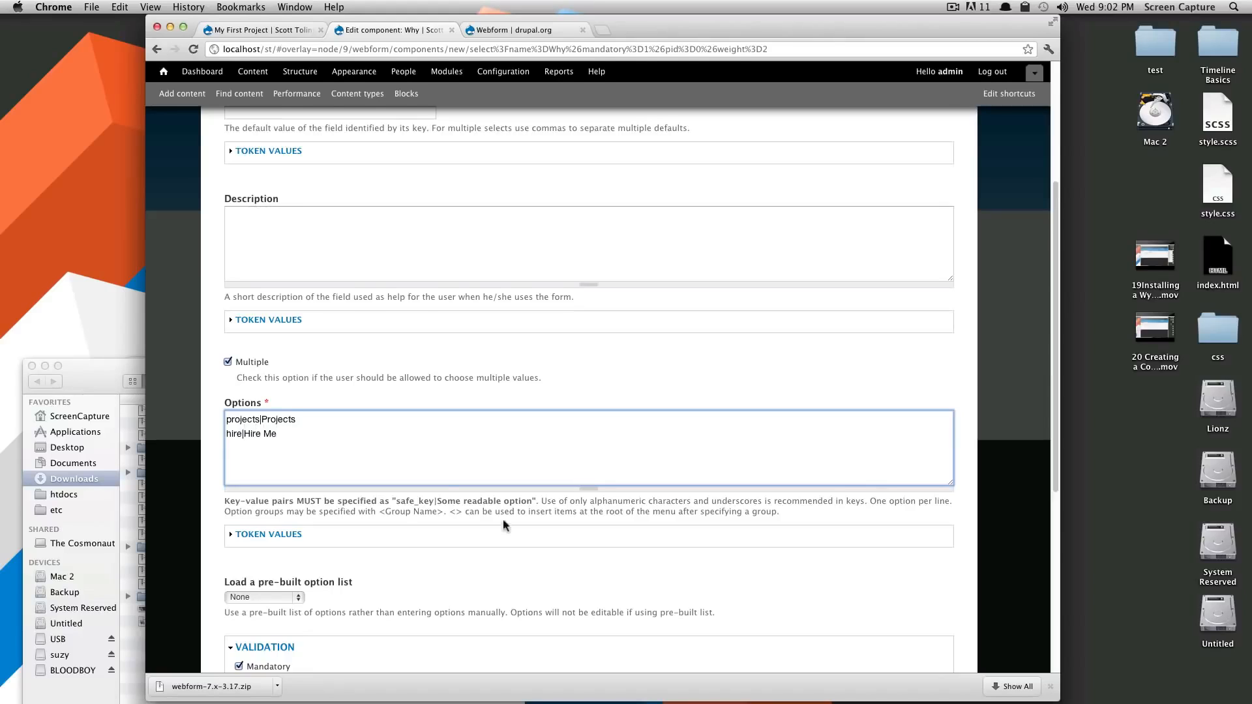
# Keep Why's label shown above the field and save the component
pyautogui.scroll(-3, 314, 470)
pyautogui.scroll(-2, 359, 474)
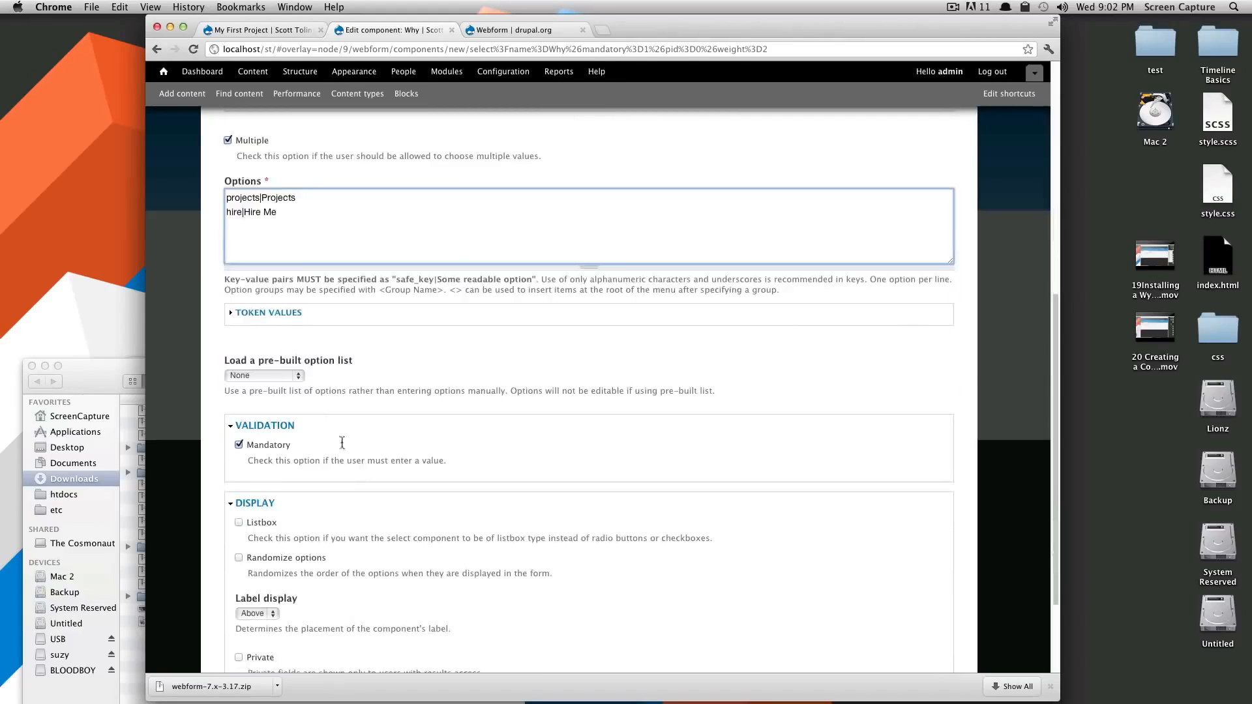
pyautogui.scroll(-2, 368, 389)
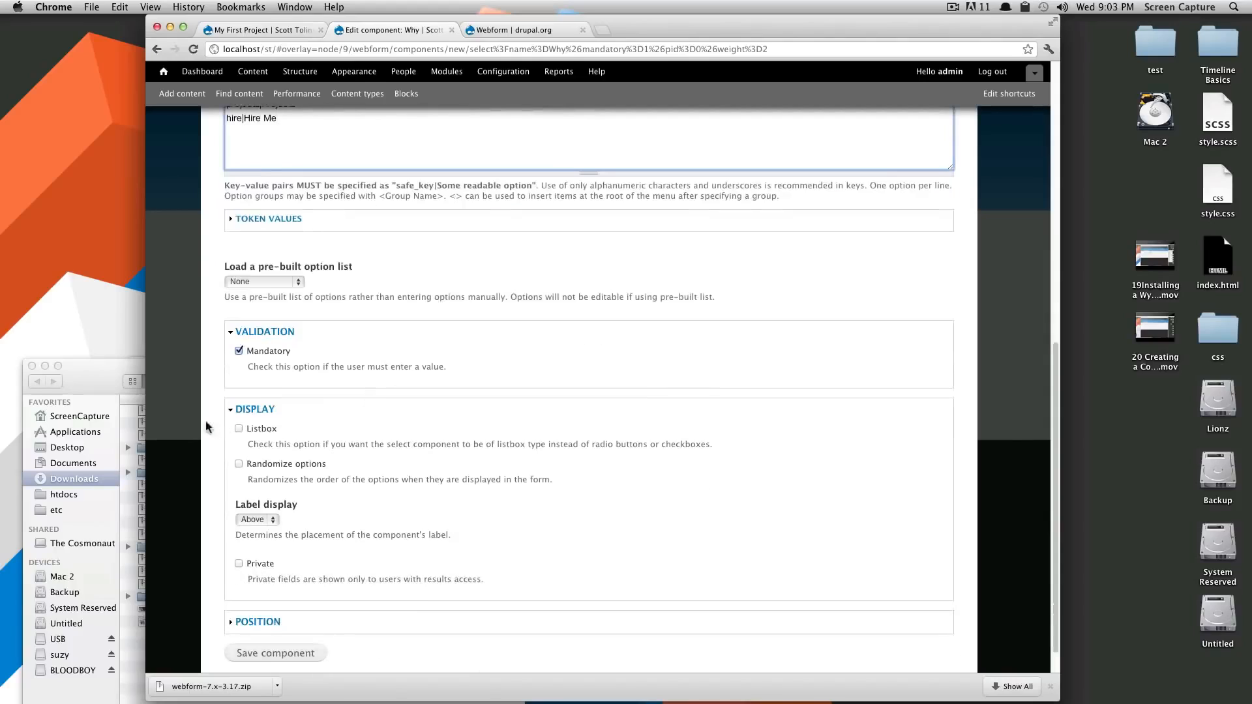
pyautogui.scroll(-1, 292, 472)
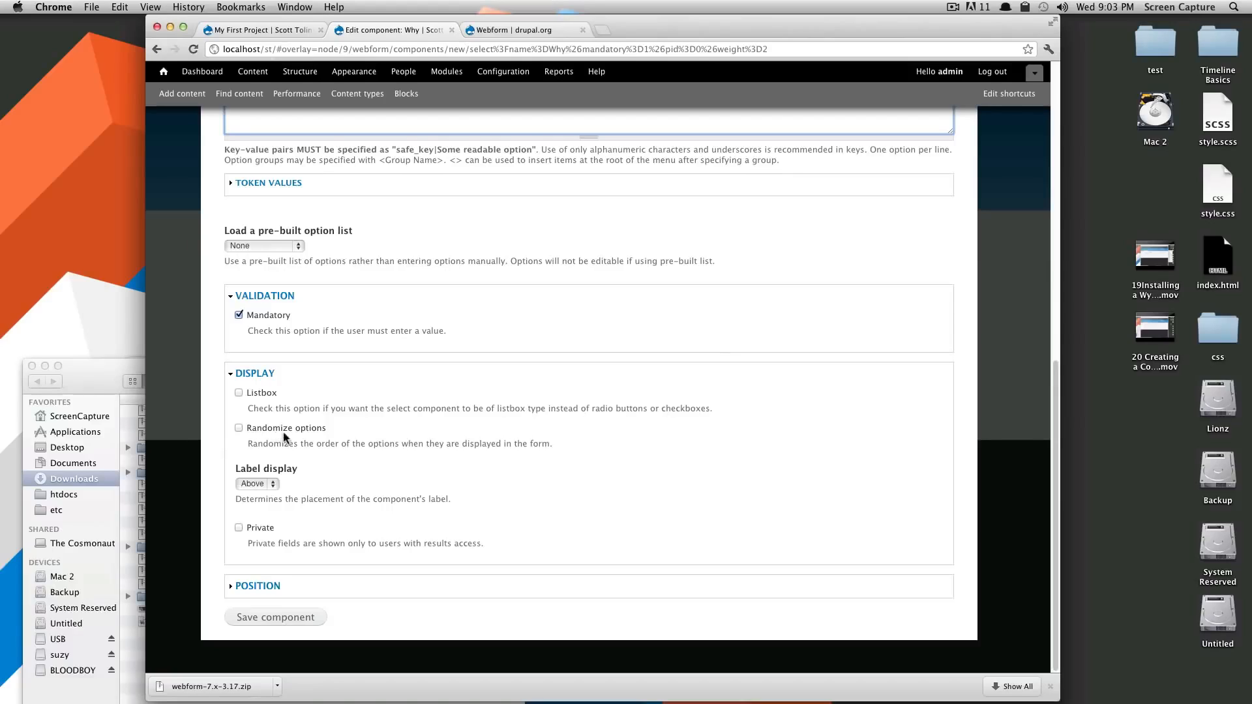
pyautogui.click(255, 484)
pyautogui.click(255, 495)
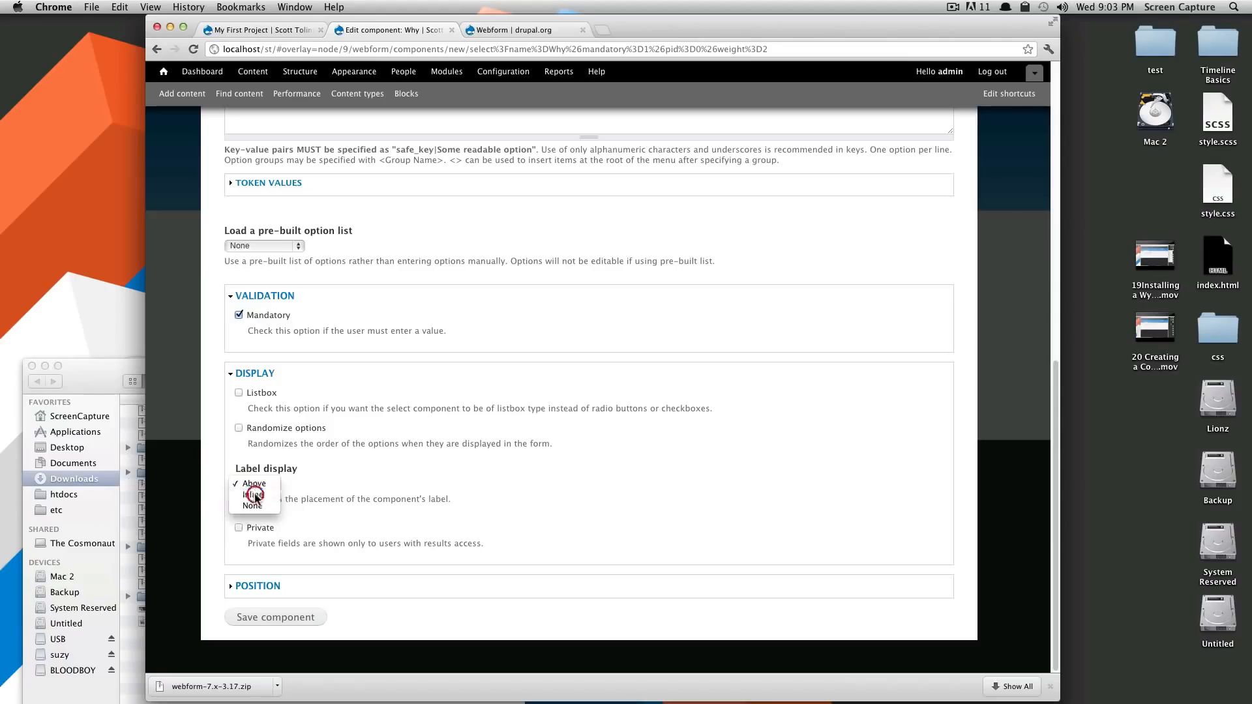
pyautogui.click(258, 484)
pyautogui.click(258, 484)
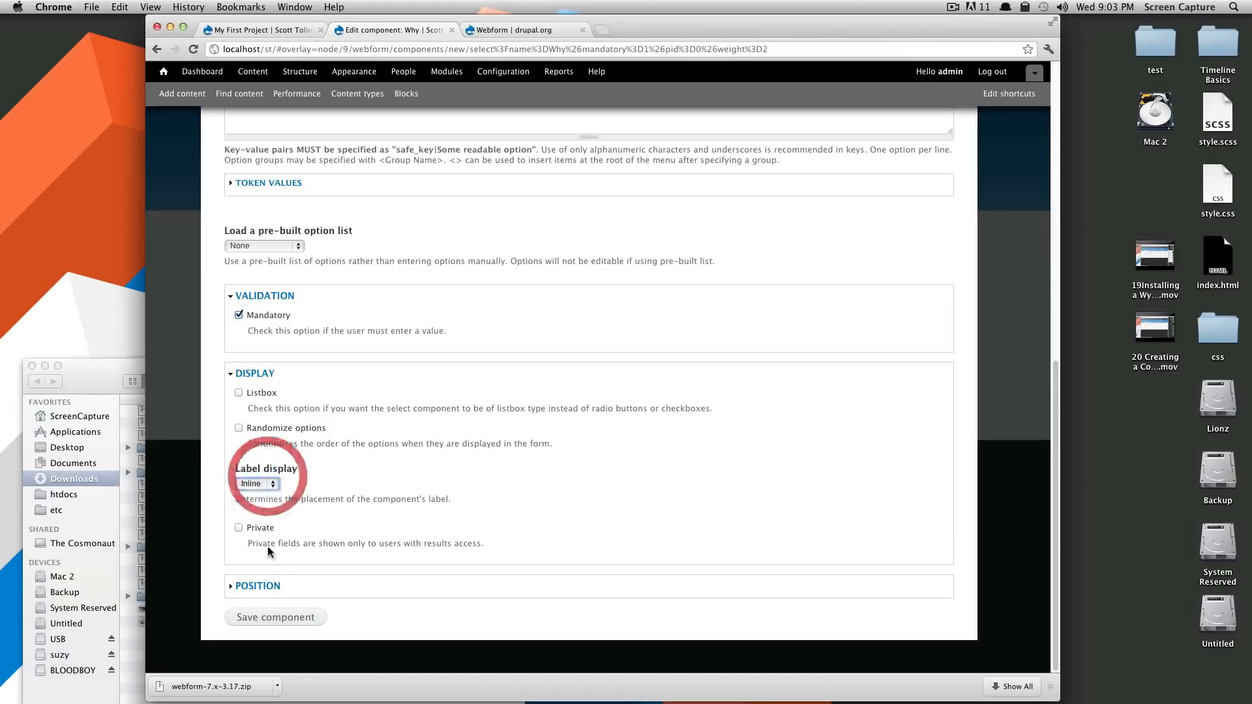
pyautogui.click(276, 617)
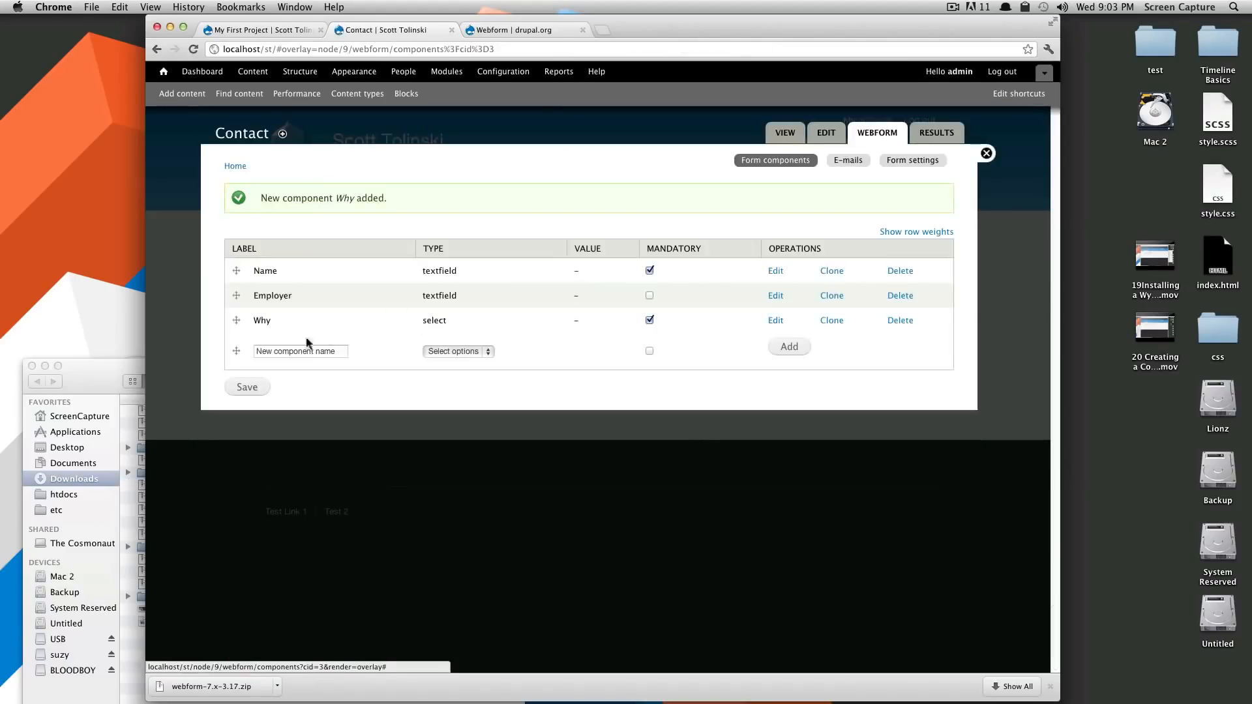
# Keep Why third and save the component order Name, Employer, Why
pyautogui.moveTo(236, 320)
pyautogui.mouseDown()
pyautogui.moveTo(238, 299)
pyautogui.moveTo(243, 316)
pyautogui.mouseUp()
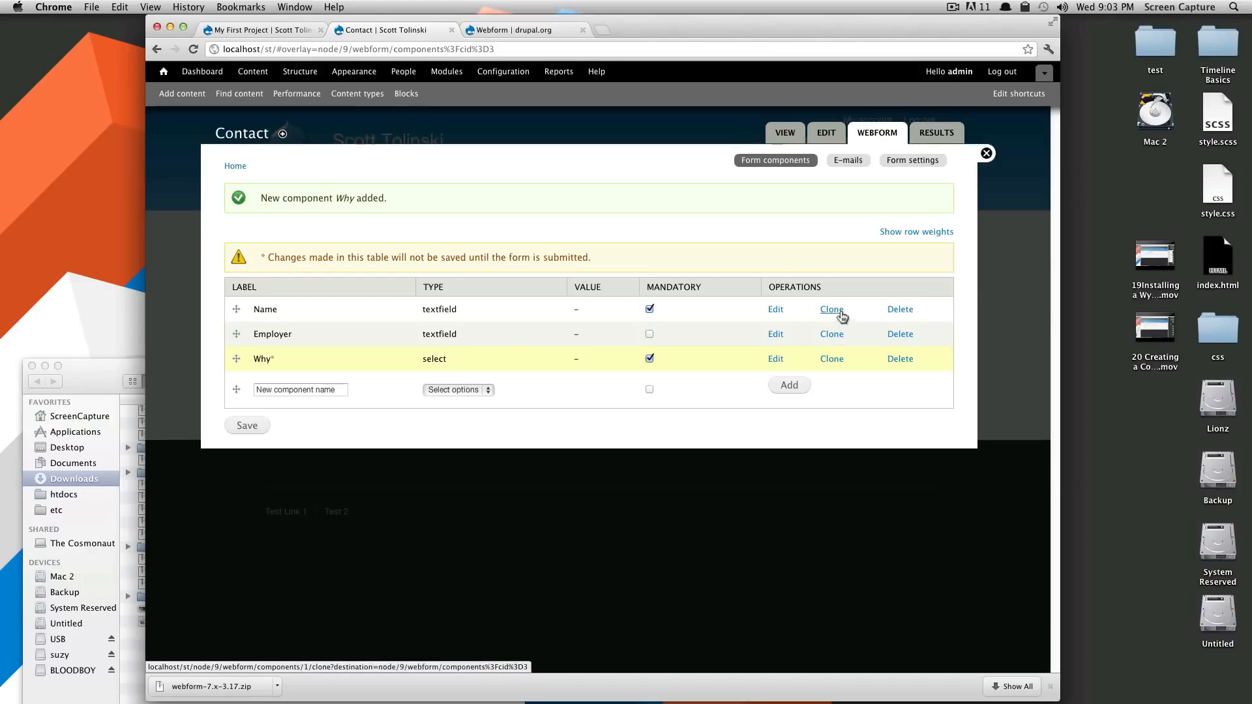
pyautogui.click(254, 427)
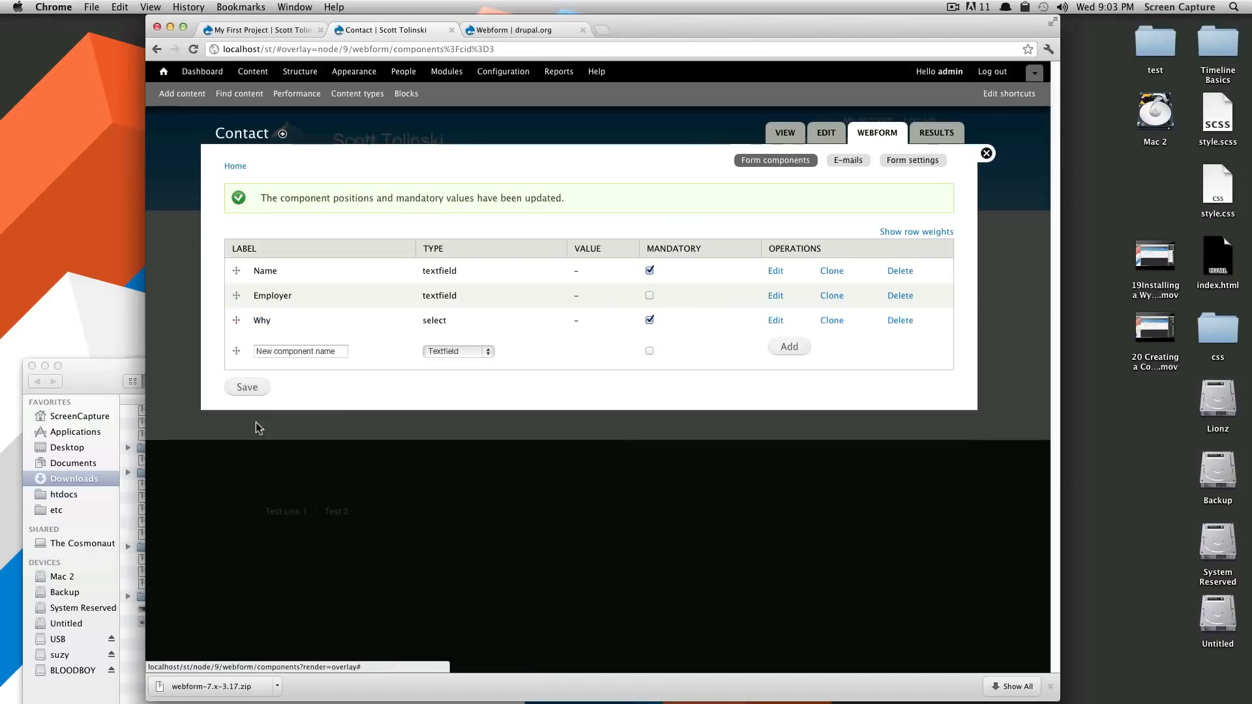
pyautogui.click(868, 163)
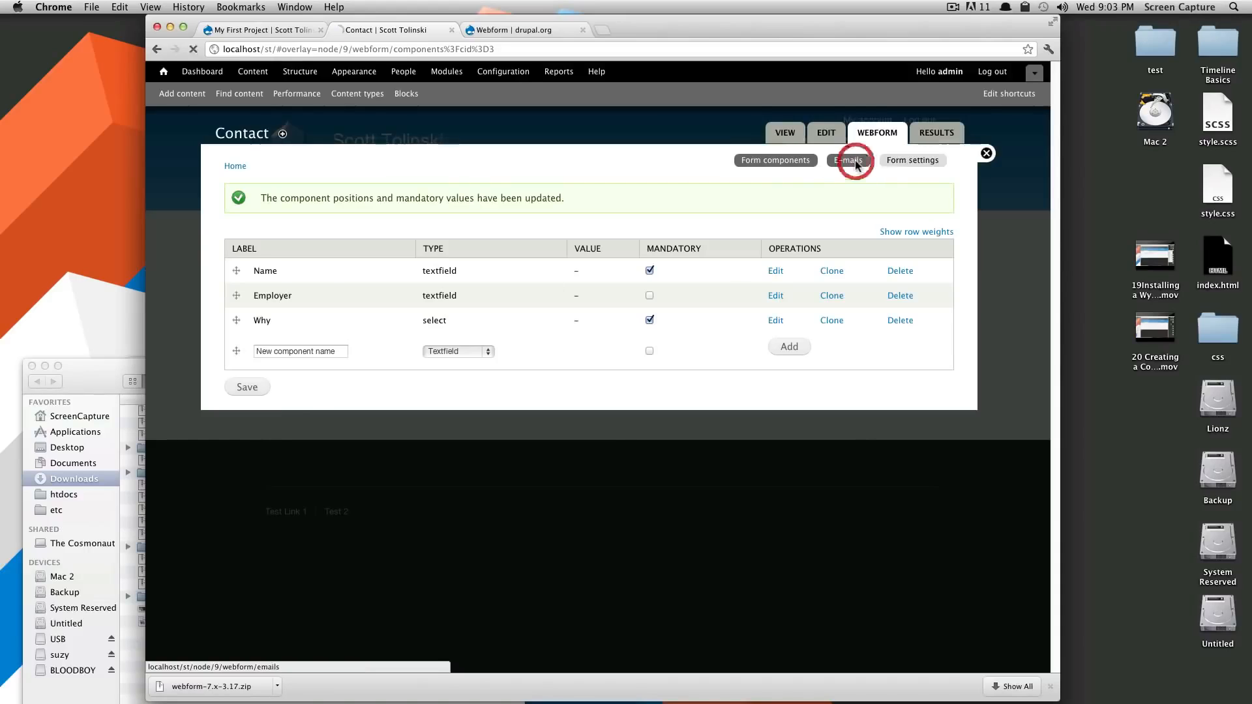
pyautogui.press('super+bracketleft')
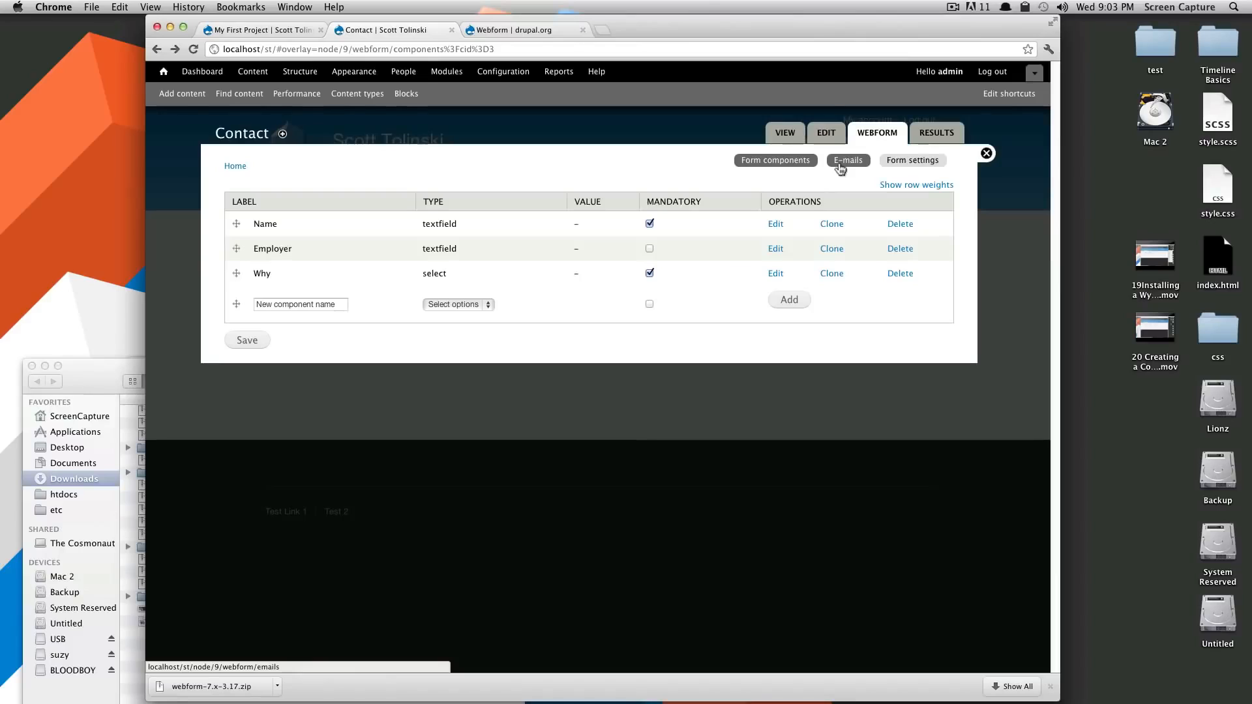
# Enter a custom recipient e-mail address on the E-mails page and add it
pyautogui.click(840, 164)
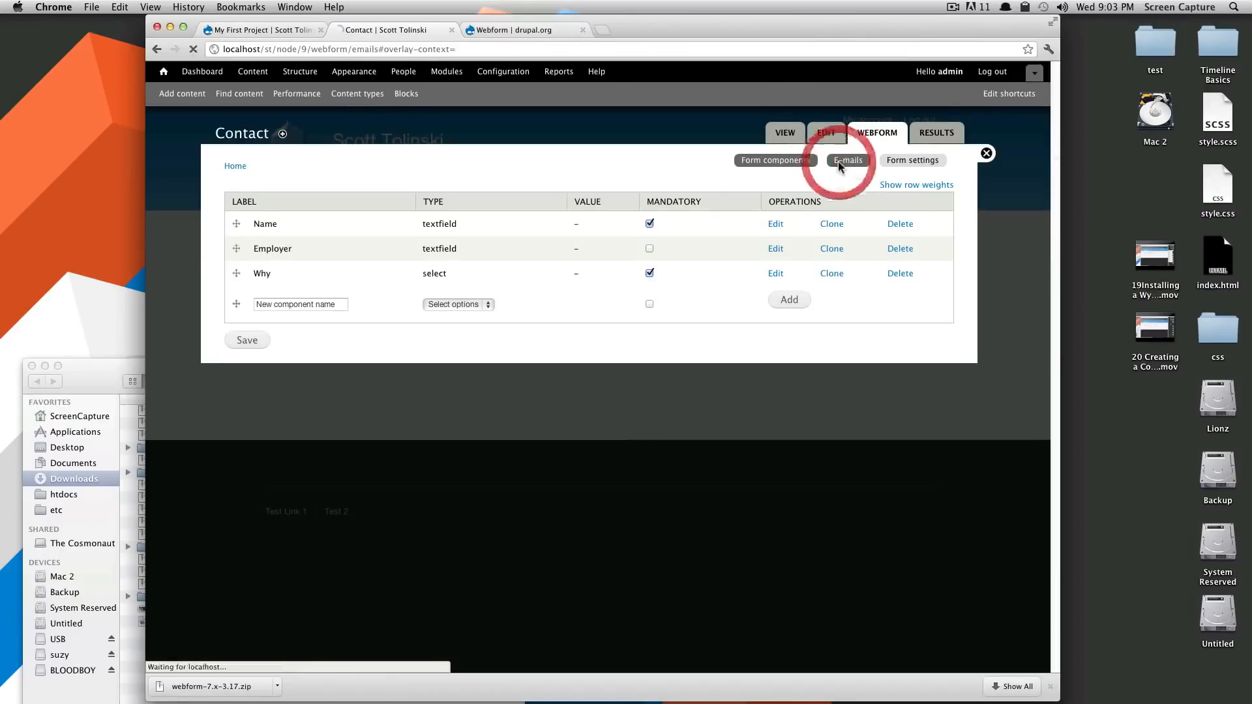
pyautogui.click(295, 252)
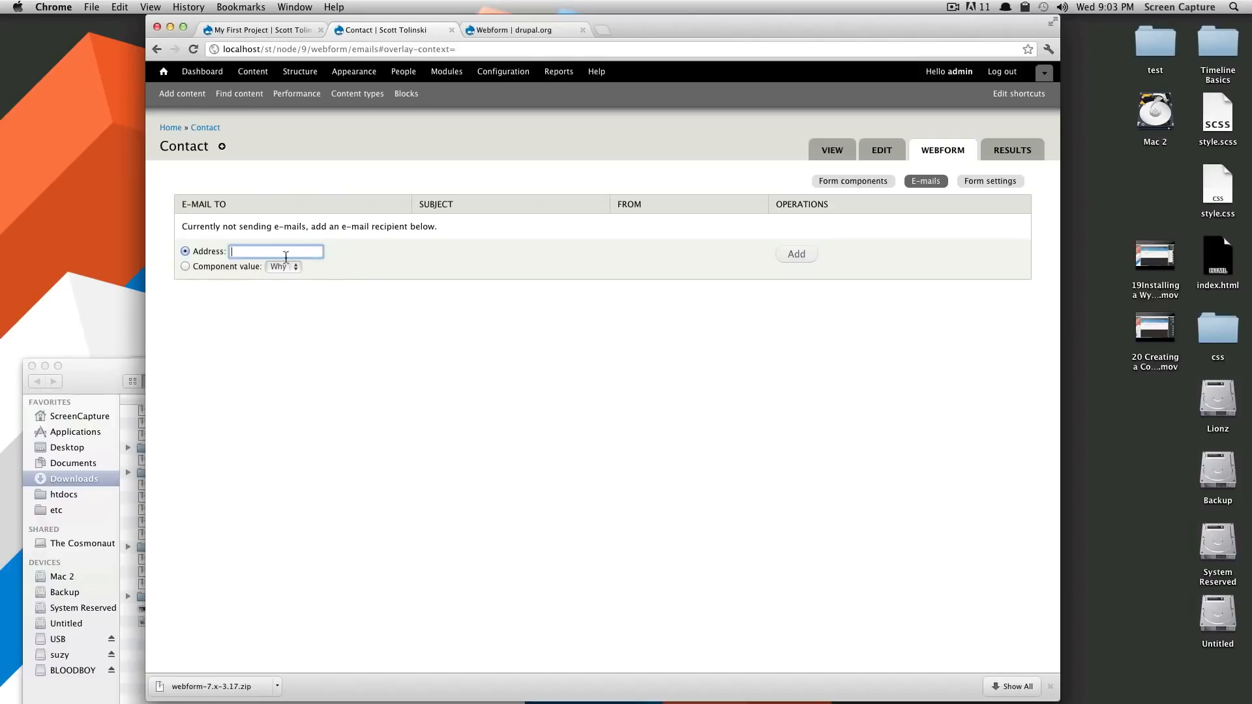
pyautogui.click(285, 258)
pyautogui.click(795, 255)
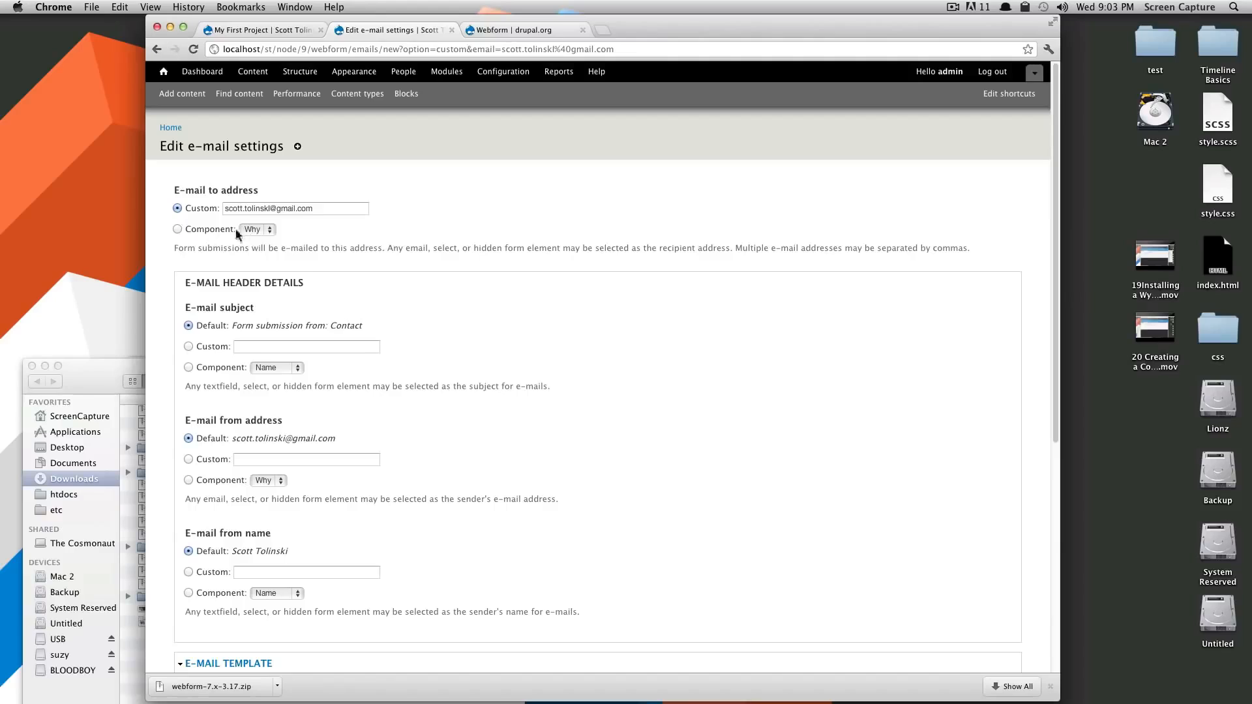
# Set the e-mail subject to Custom with the text 'My Site Contact Form'
pyautogui.click(261, 229)
pyautogui.click(315, 233)
pyautogui.scroll(-5, 554, 326)
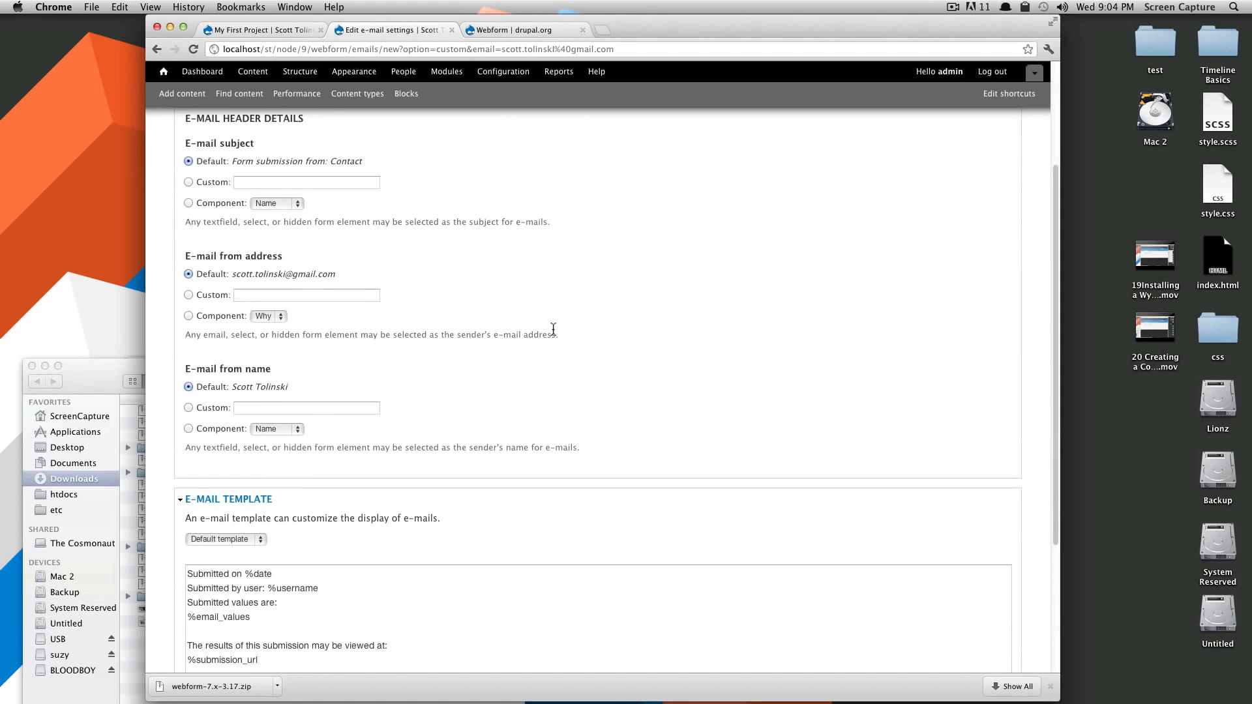
pyautogui.scroll(1, 553, 329)
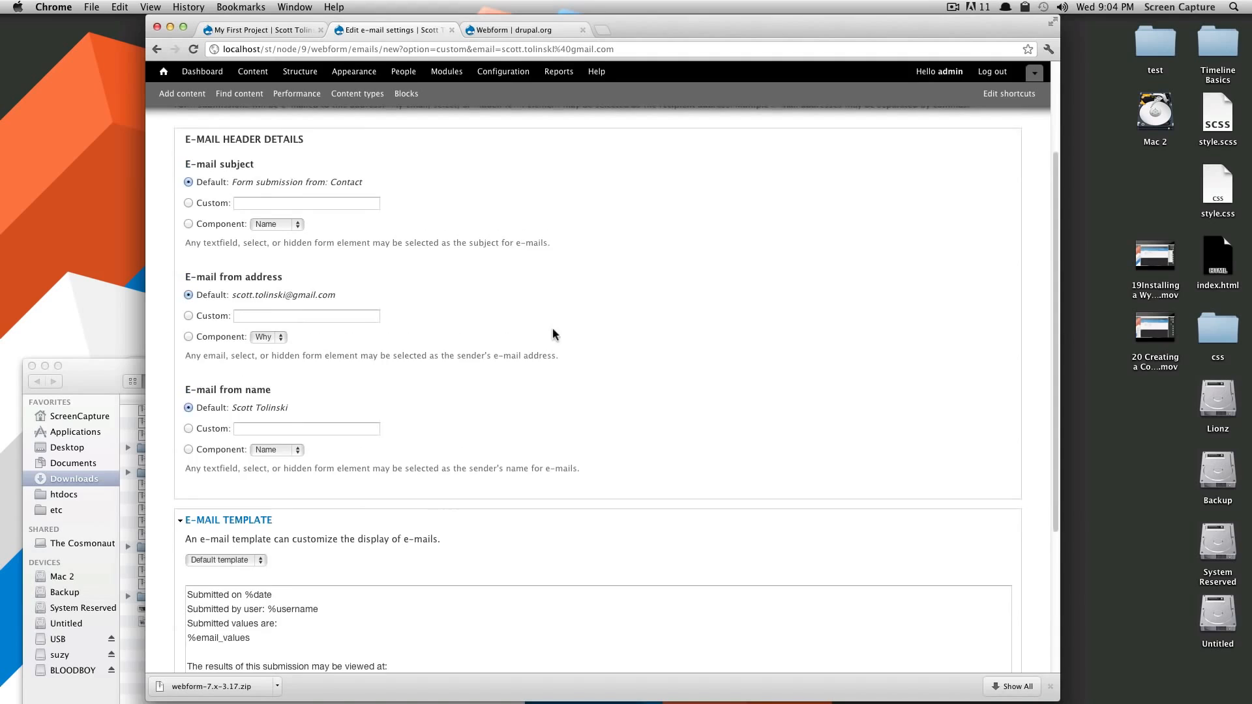
pyautogui.scroll(4, 263, 215)
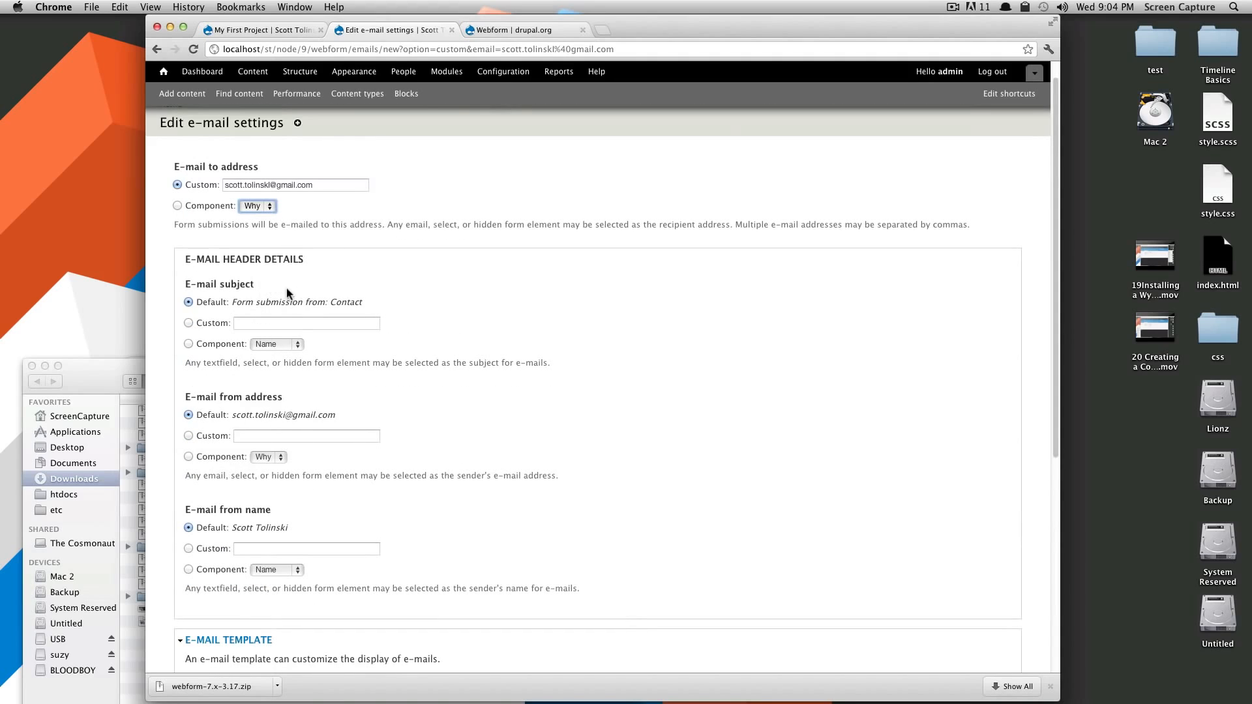
pyautogui.click(340, 262)
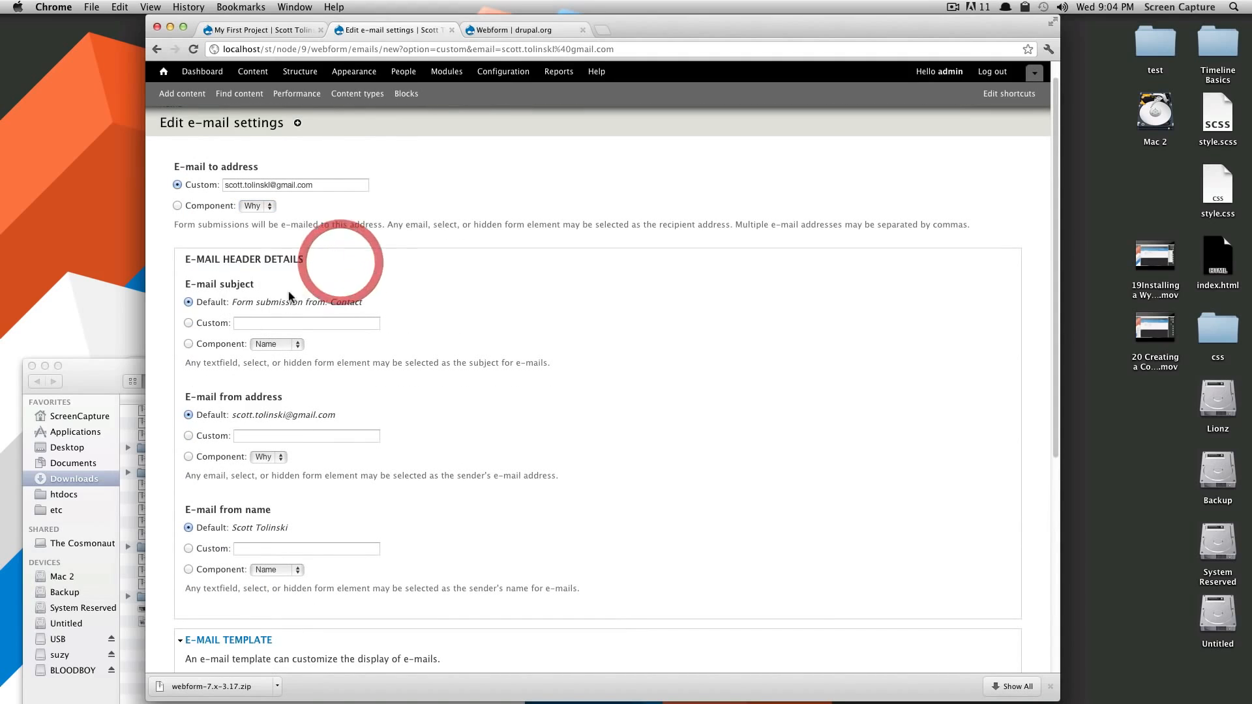
pyautogui.click(188, 344)
pyautogui.click(260, 344)
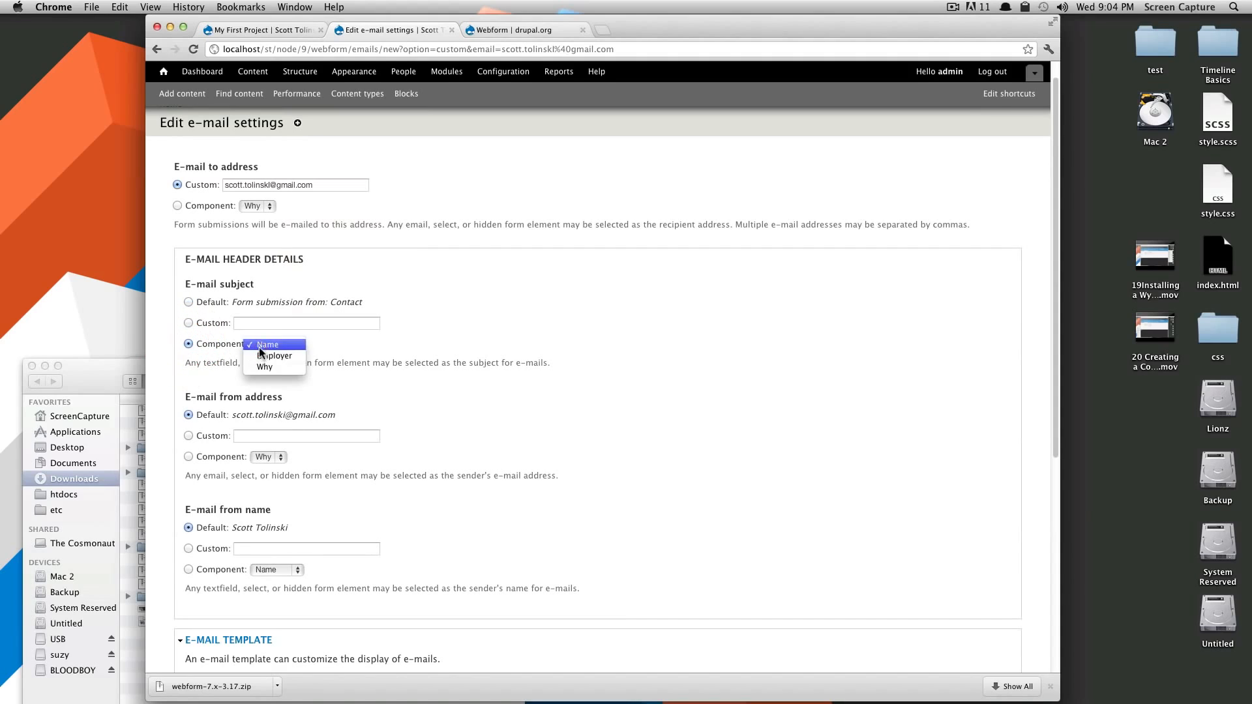
pyautogui.click(188, 322)
pyautogui.click(279, 324)
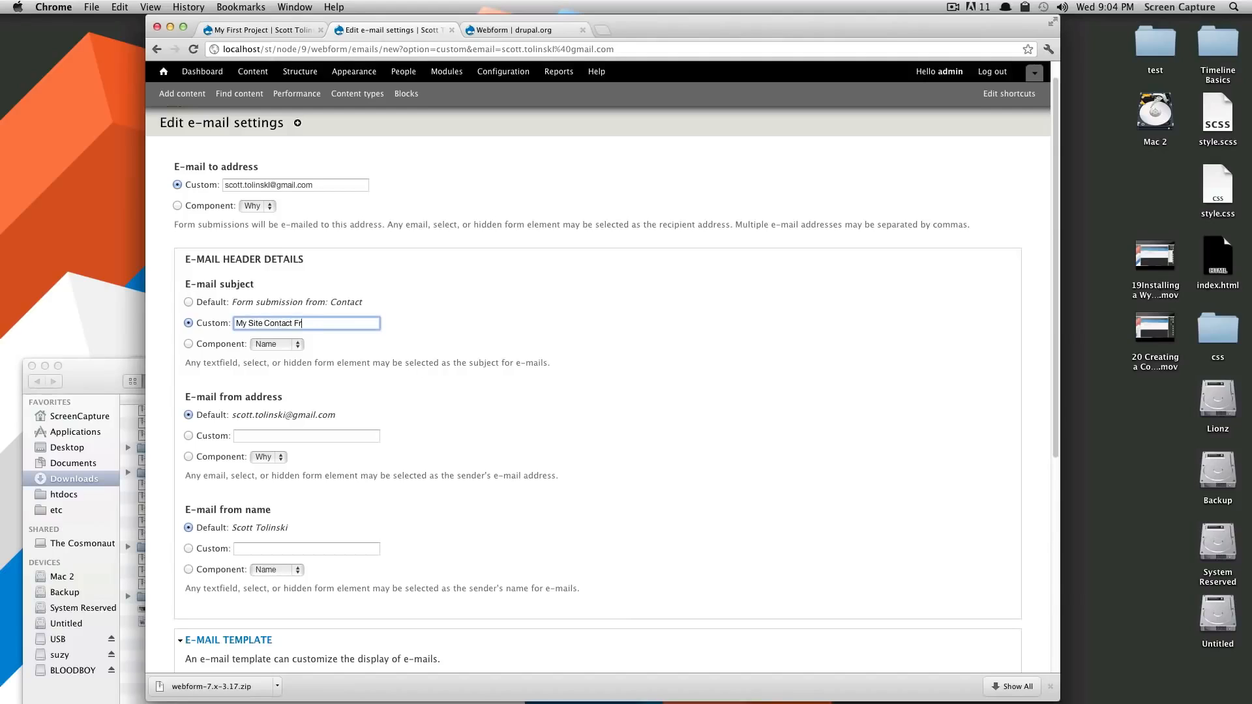
pyautogui.click(470, 325)
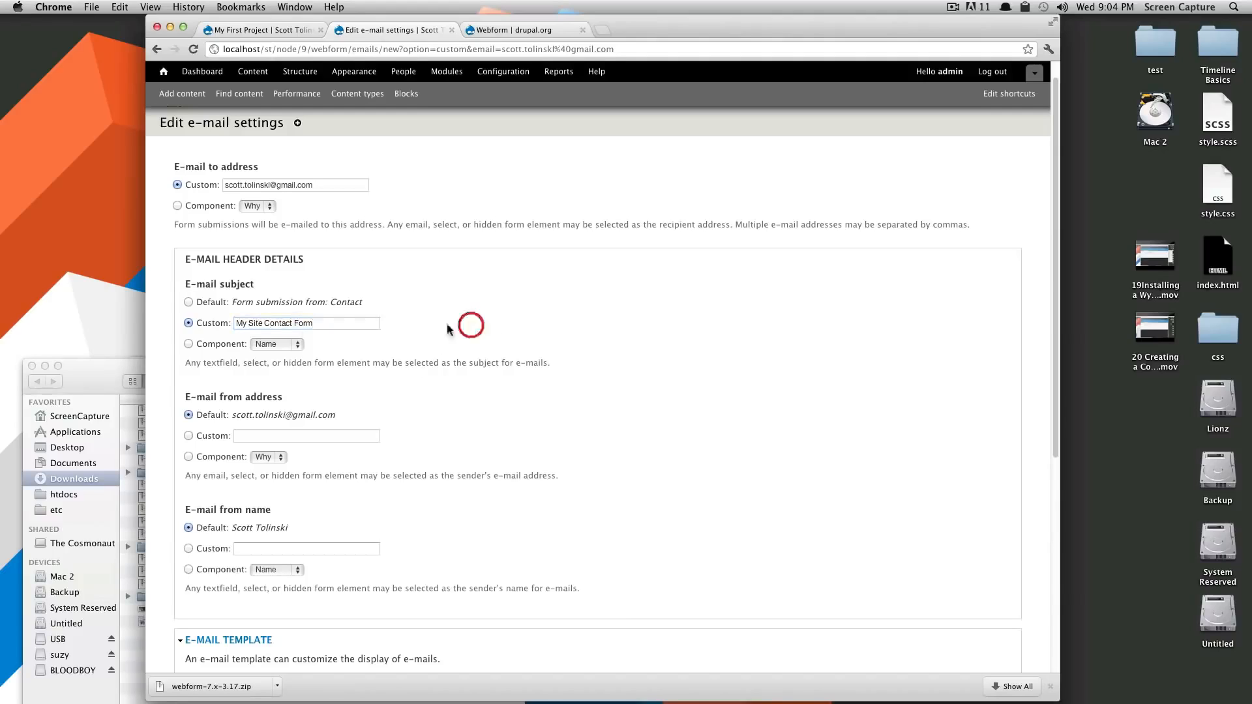
# Set E-mail from name to Component, using the Name field
pyautogui.moveTo(269, 302); pyautogui.dragTo(391, 314)
pyautogui.click(433, 352)
pyautogui.scroll(-3, 293, 365)
pyautogui.moveTo(210, 290); pyautogui.dragTo(328, 309)
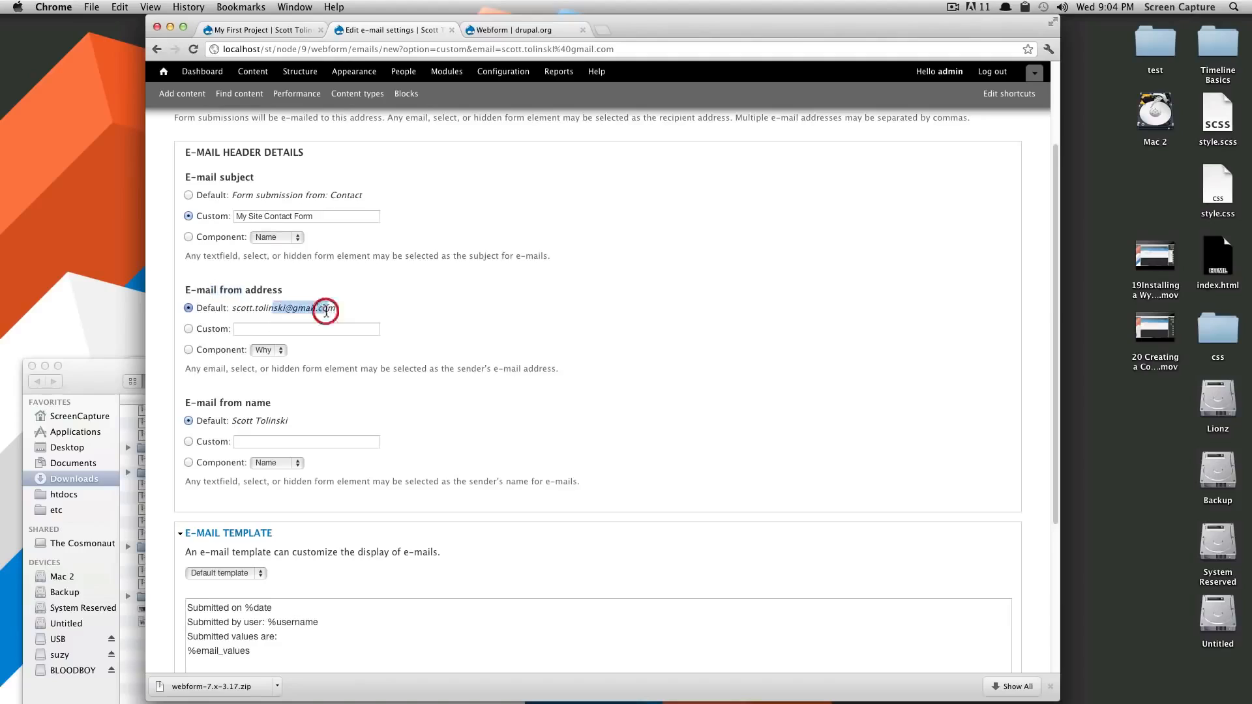
pyautogui.moveTo(232, 307); pyautogui.dragTo(340, 313)
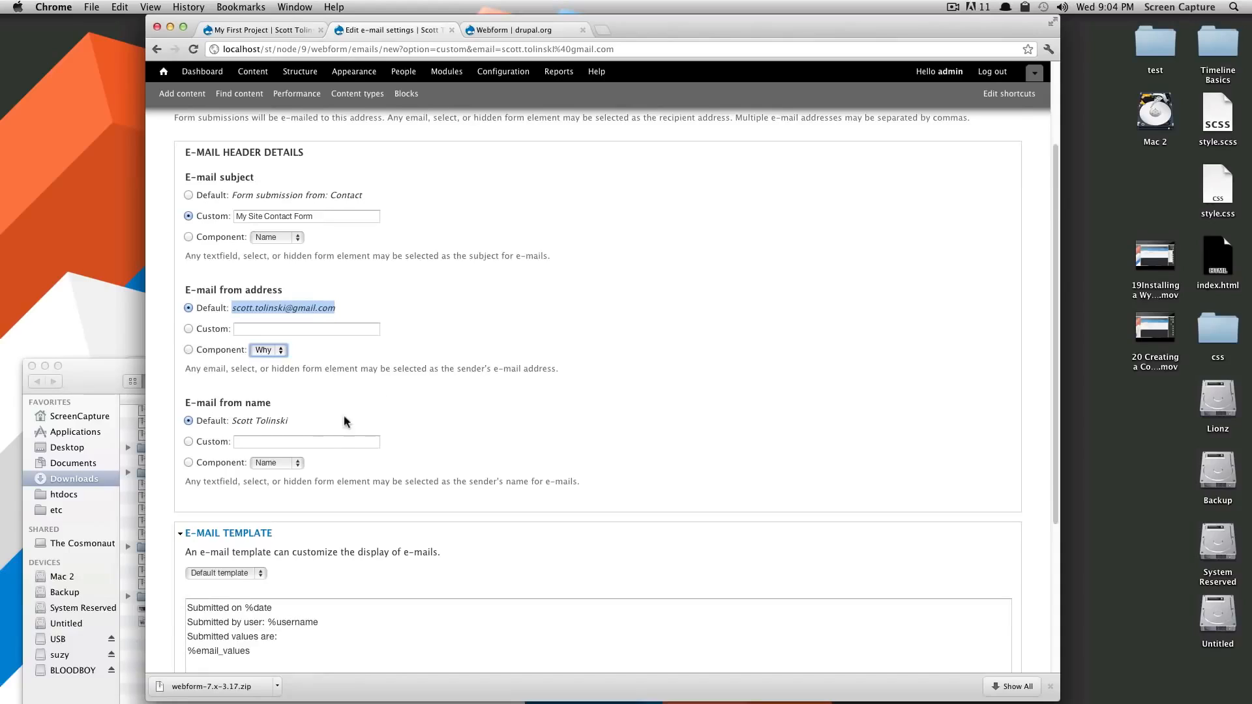
pyautogui.scroll(-3, 336, 421)
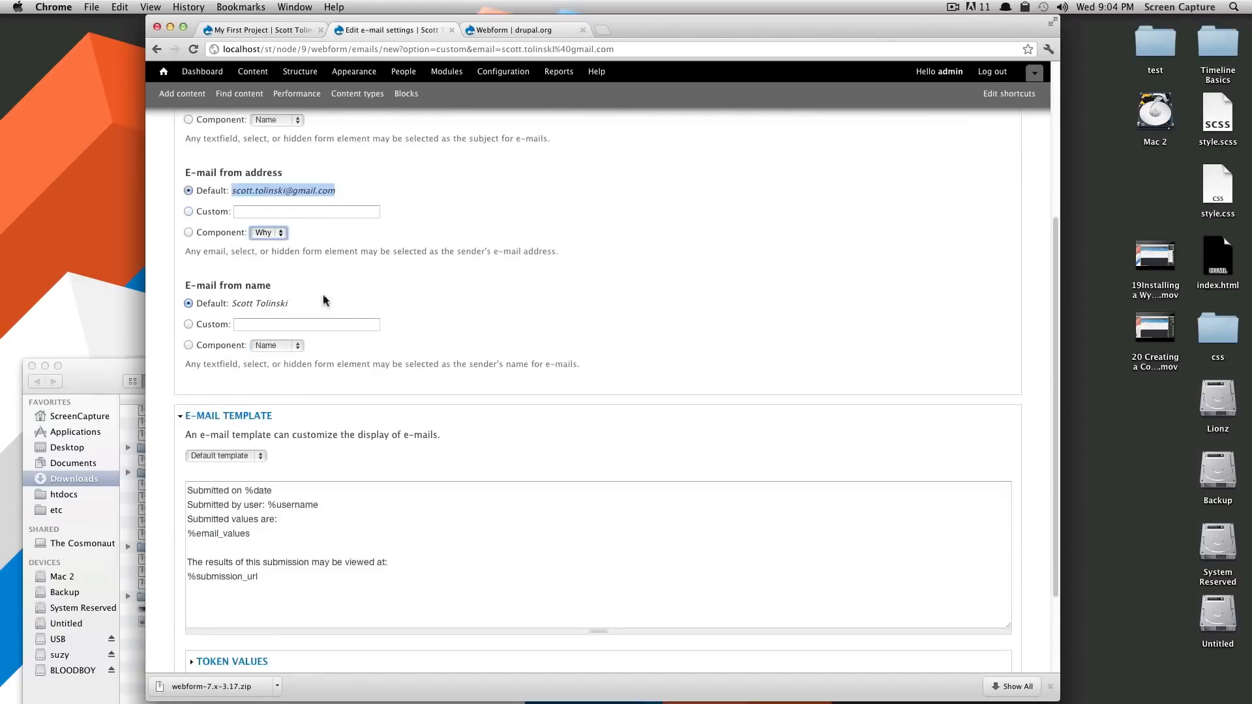
pyautogui.moveTo(179, 284); pyautogui.dragTo(279, 291)
pyautogui.click(188, 345)
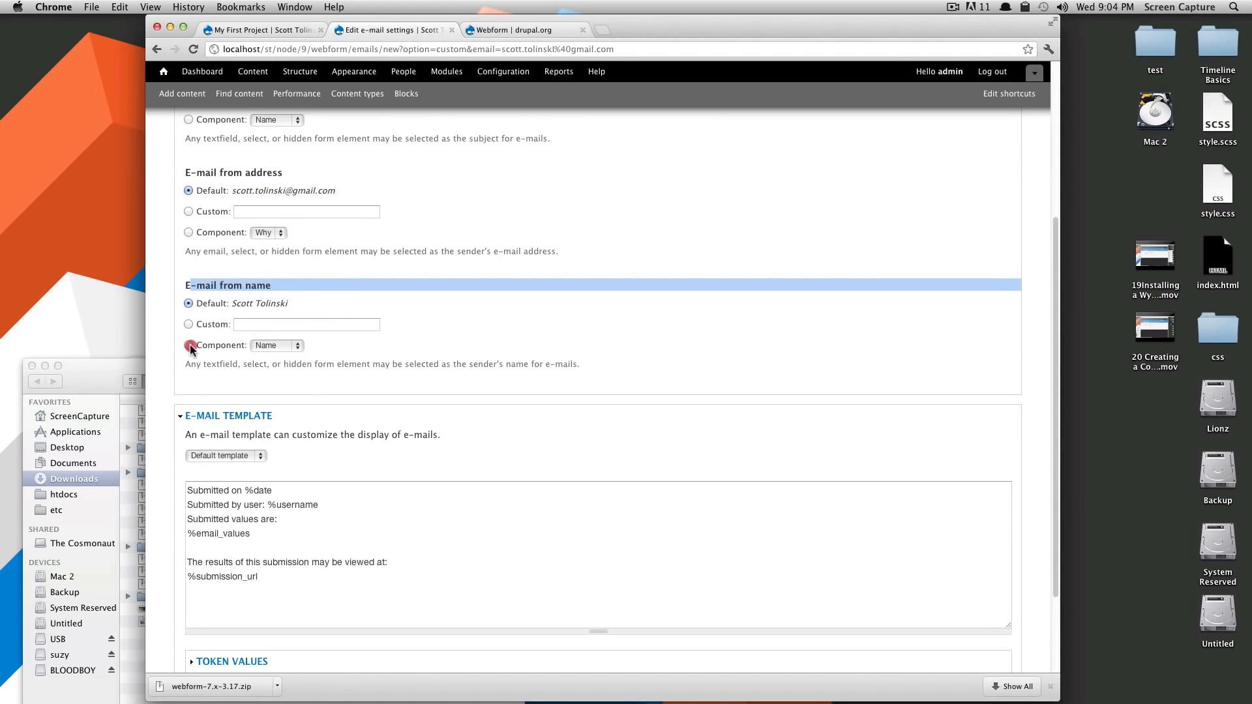
pyautogui.click(299, 347)
pyautogui.click(288, 347)
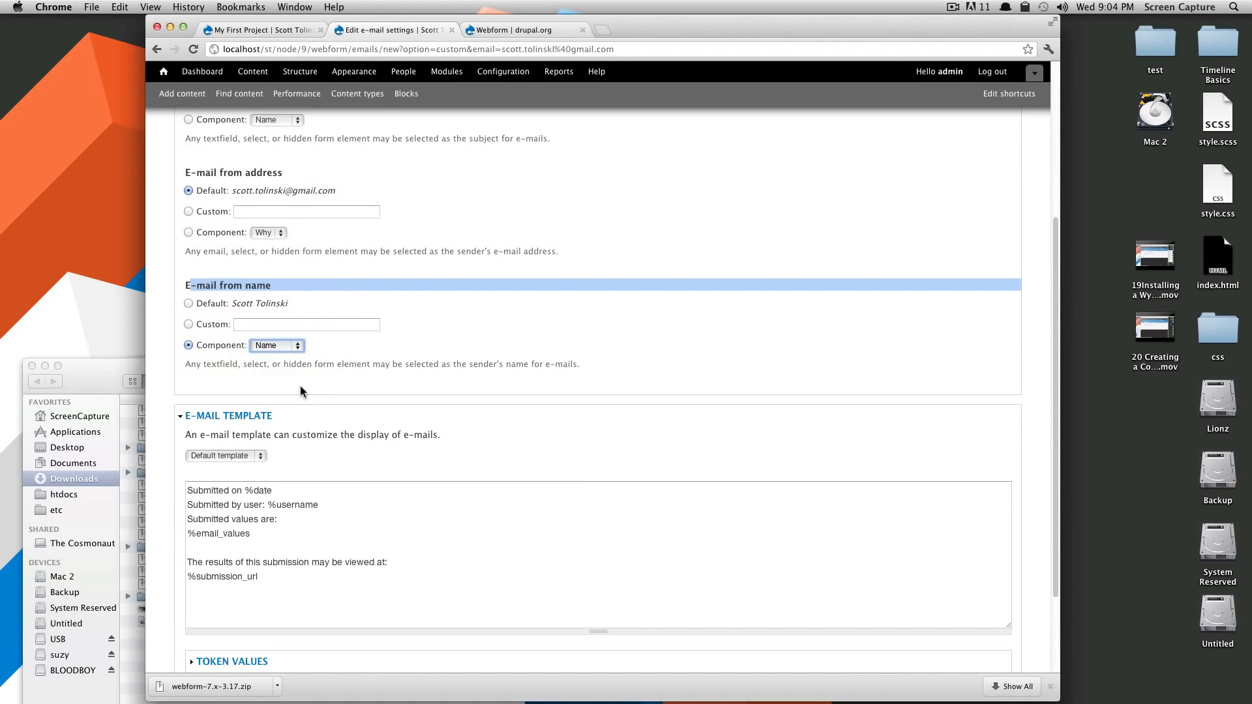
pyautogui.scroll(-3, 325, 407)
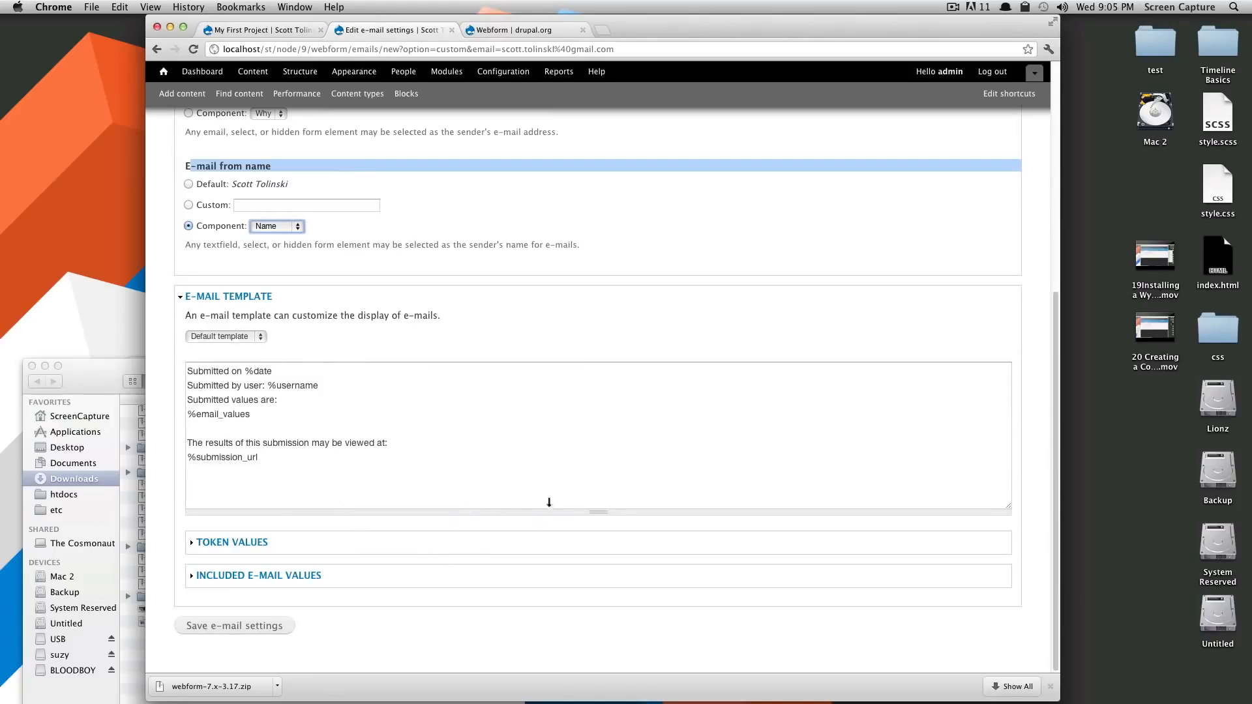
# Review the e-mail template and its Token values, such as %submission_url and %ip_address
pyautogui.moveTo(198, 373); pyautogui.dragTo(176, 413)
pyautogui.click(283, 370)
pyautogui.click(290, 390)
pyautogui.click(307, 387)
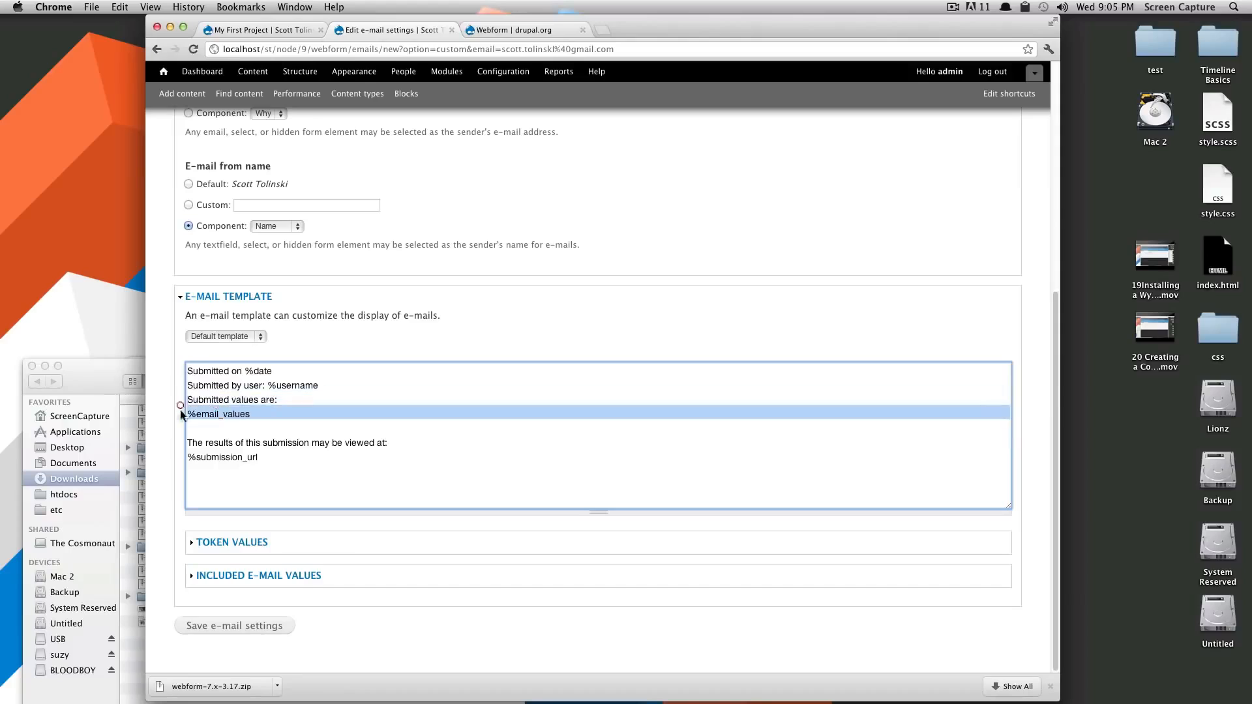
pyautogui.click(276, 414)
pyautogui.moveTo(264, 457); pyautogui.dragTo(179, 455)
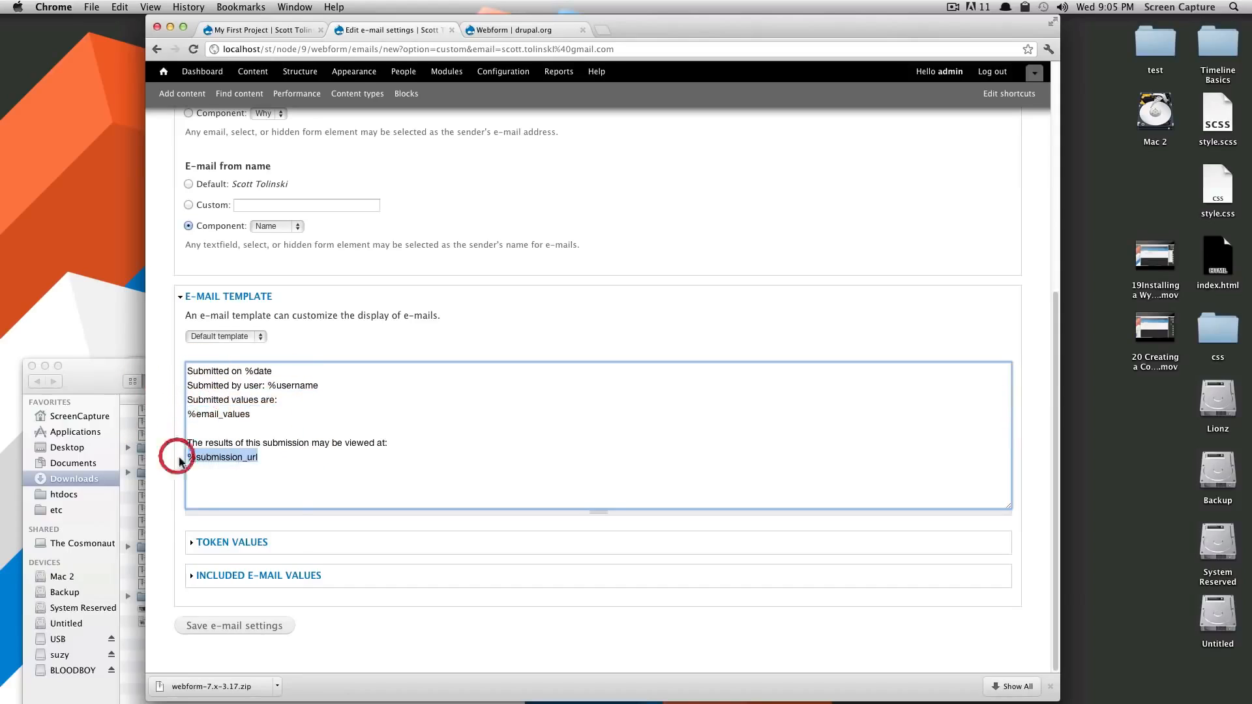
pyautogui.click(259, 542)
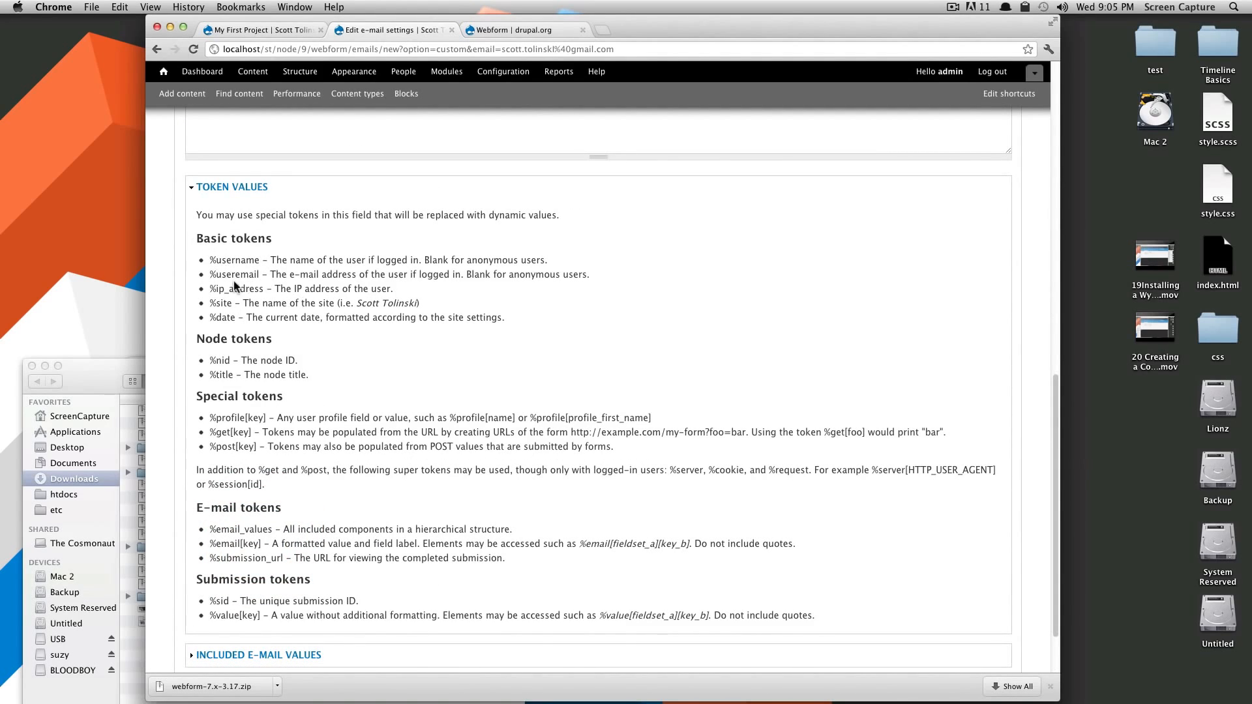
pyautogui.moveTo(264, 288); pyautogui.dragTo(215, 285)
pyautogui.click(238, 250)
pyautogui.moveTo(208, 360); pyautogui.dragTo(232, 359)
pyautogui.scroll(-3, 322, 389)
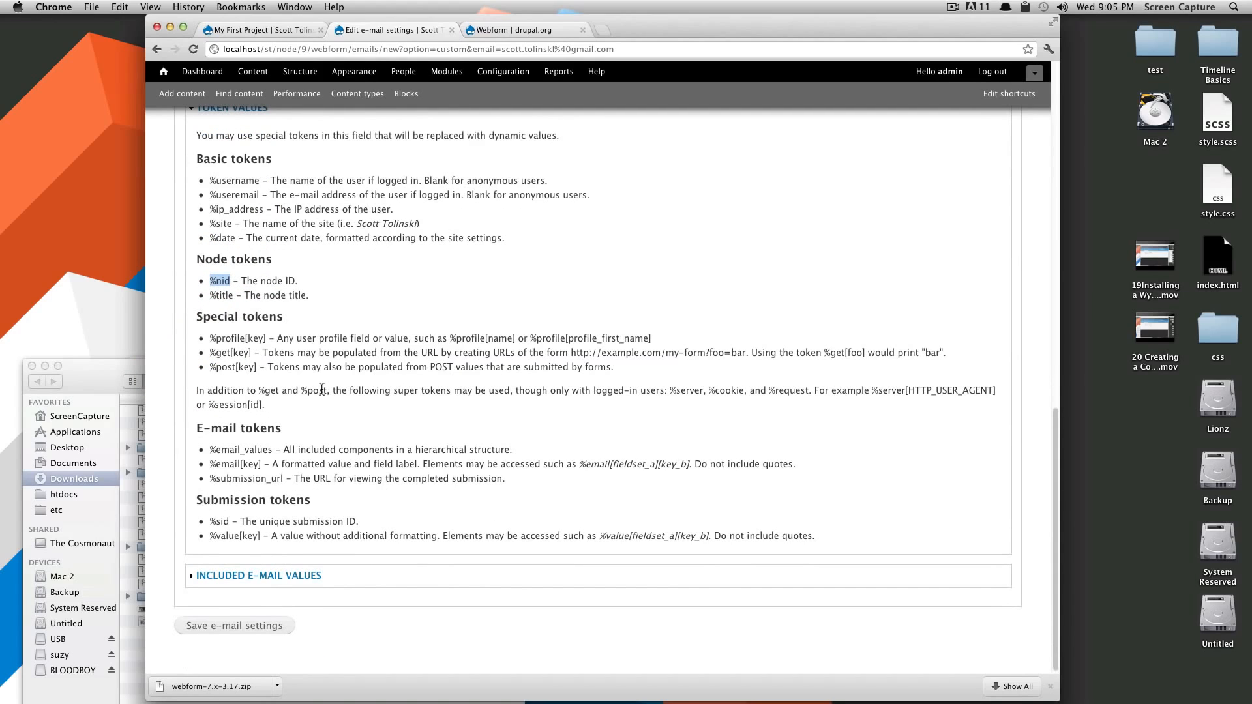
pyautogui.scroll(1, 239, 536)
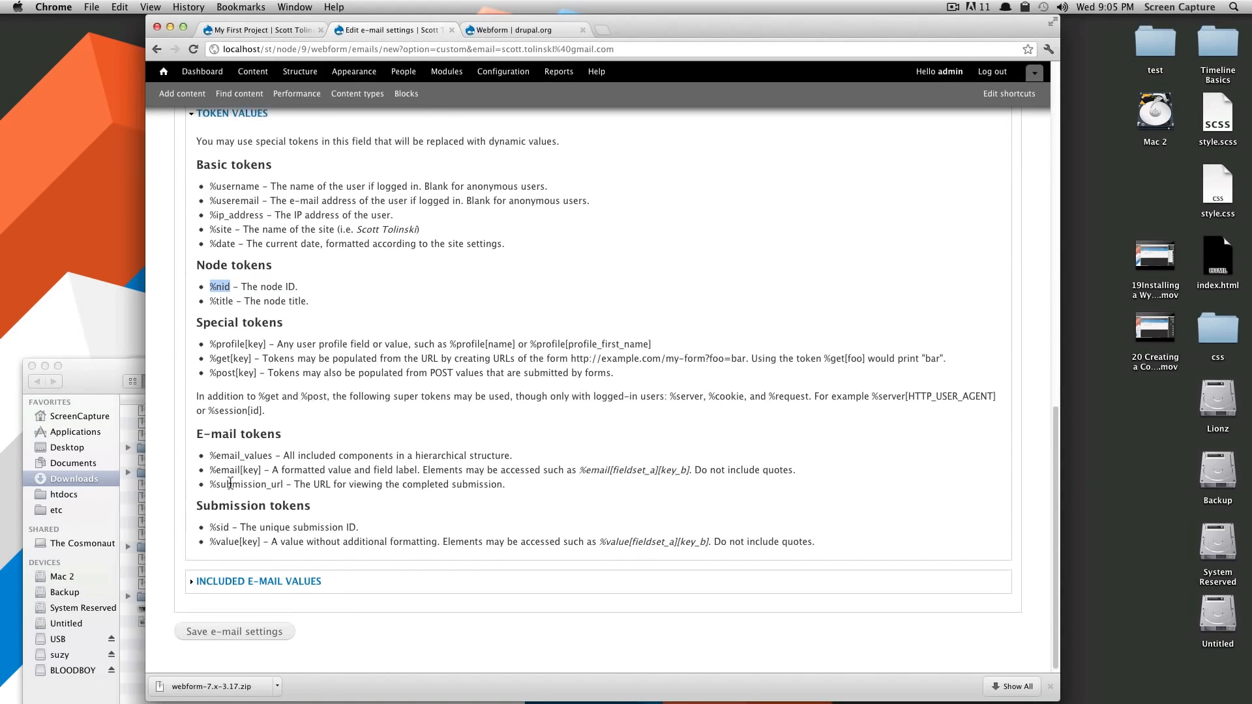
pyautogui.scroll(8, 230, 483)
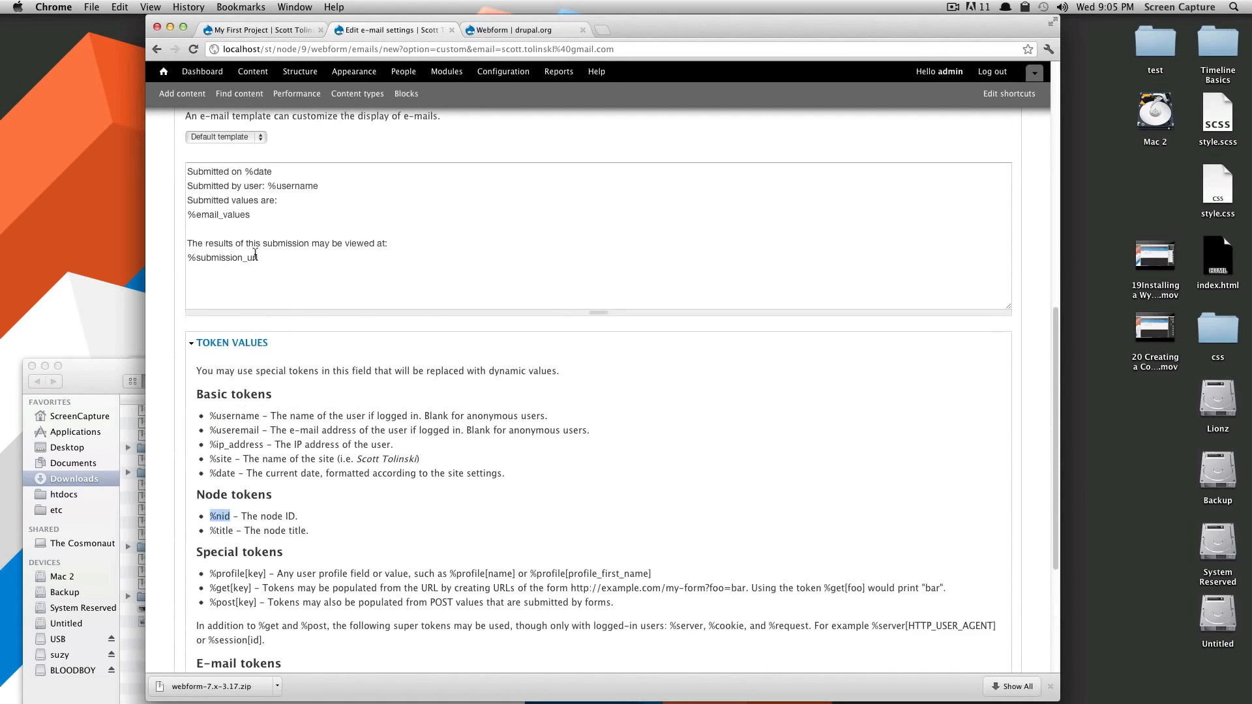
pyautogui.moveTo(252, 215); pyautogui.dragTo(189, 216)
pyautogui.scroll(-1, 290, 464)
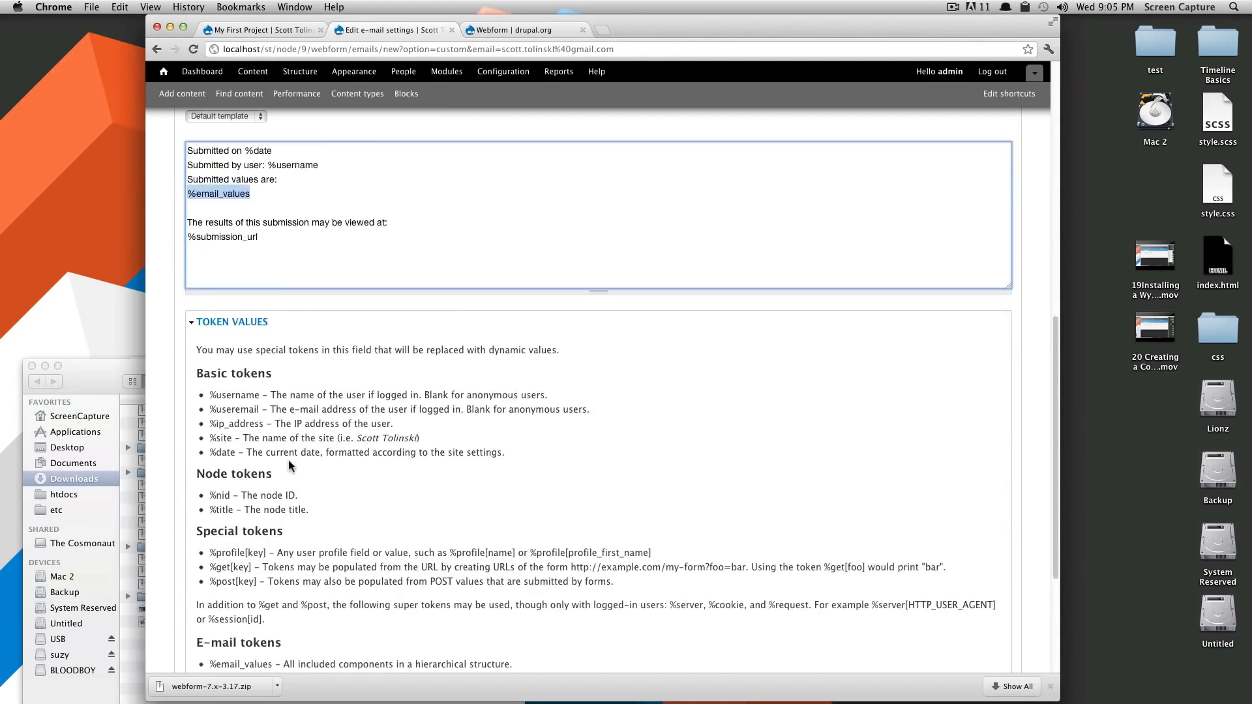
pyautogui.scroll(-7, 289, 465)
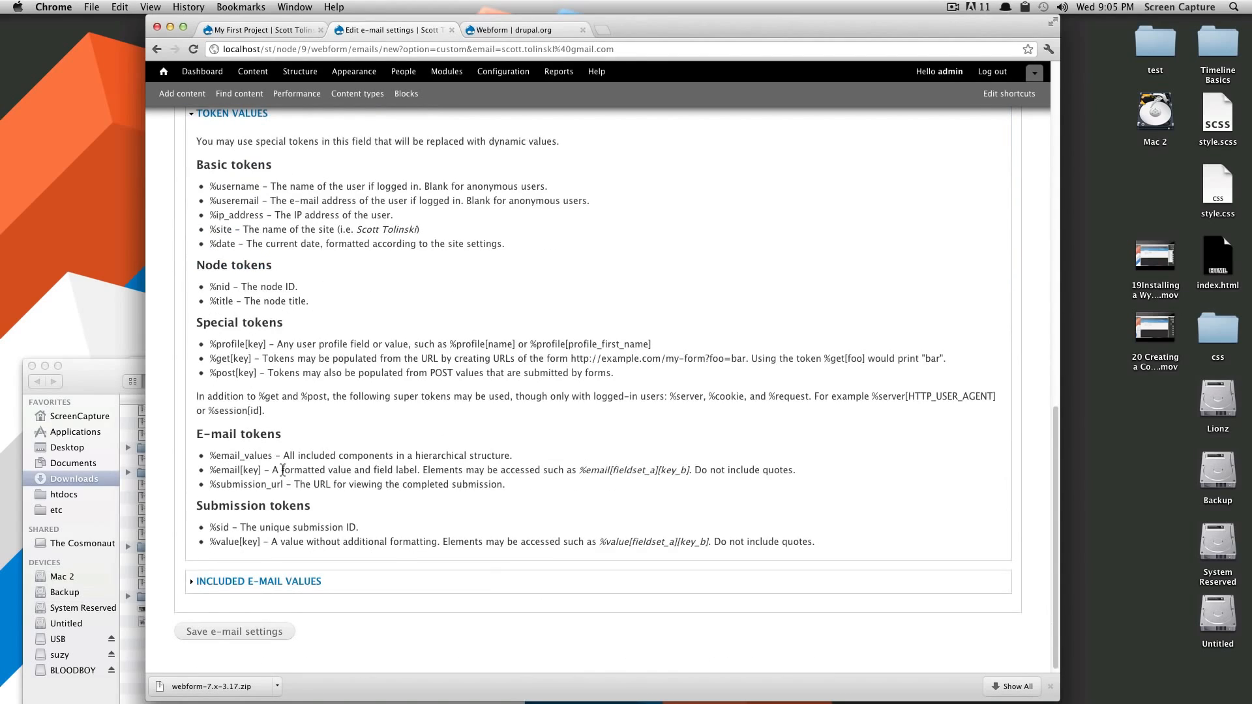
# Leave Name, Employer and Why as included e-mail values and save the e-mail settings
pyautogui.click(248, 582)
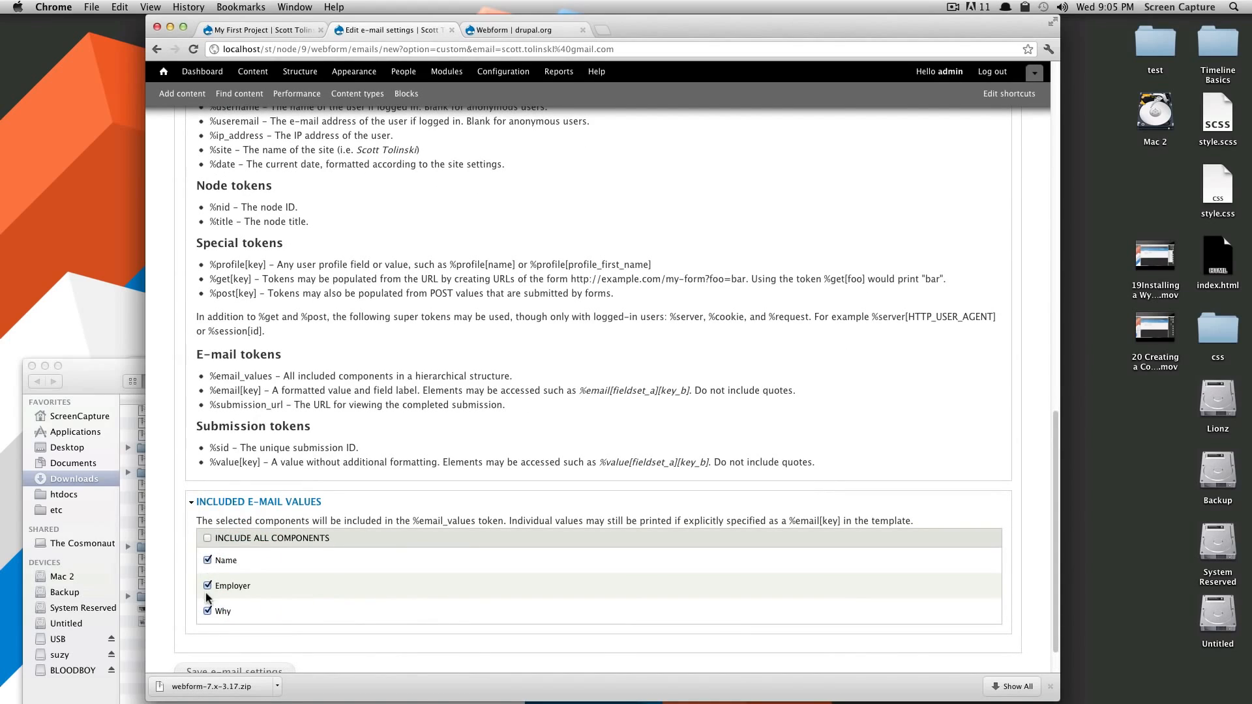
pyautogui.scroll(-2, 284, 579)
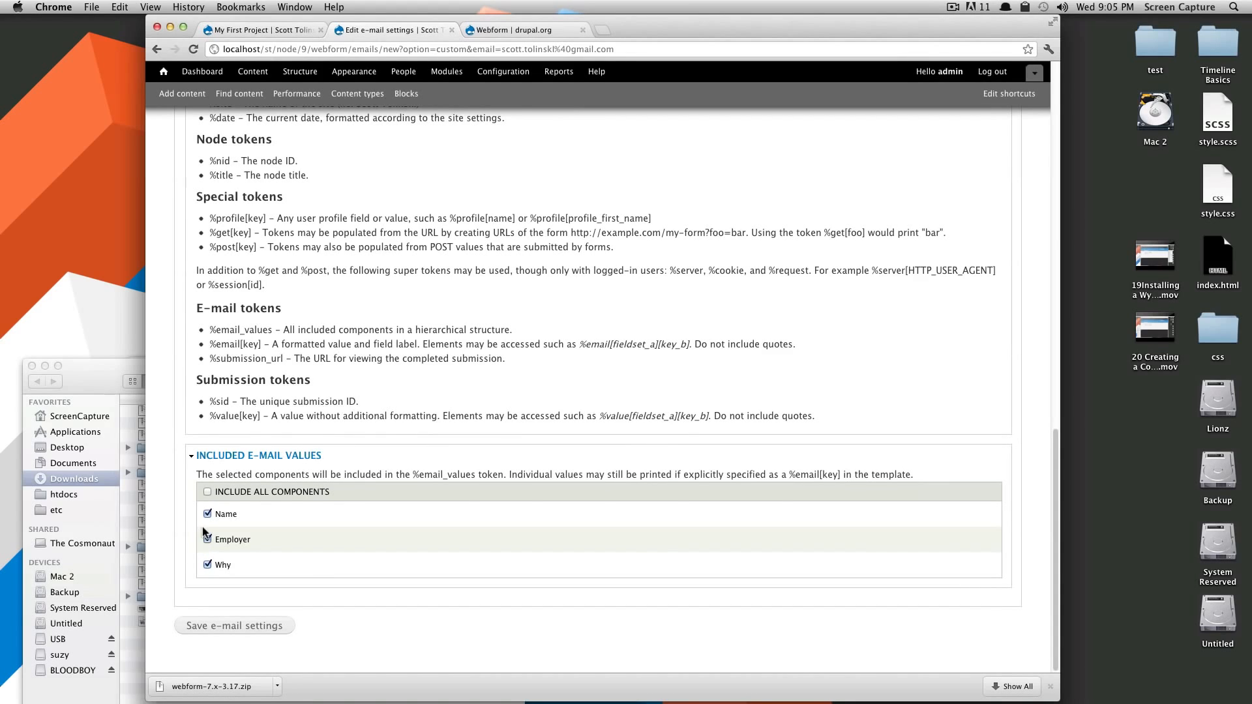
pyautogui.scroll(10, 234, 306)
pyautogui.doubleClick(194, 326)
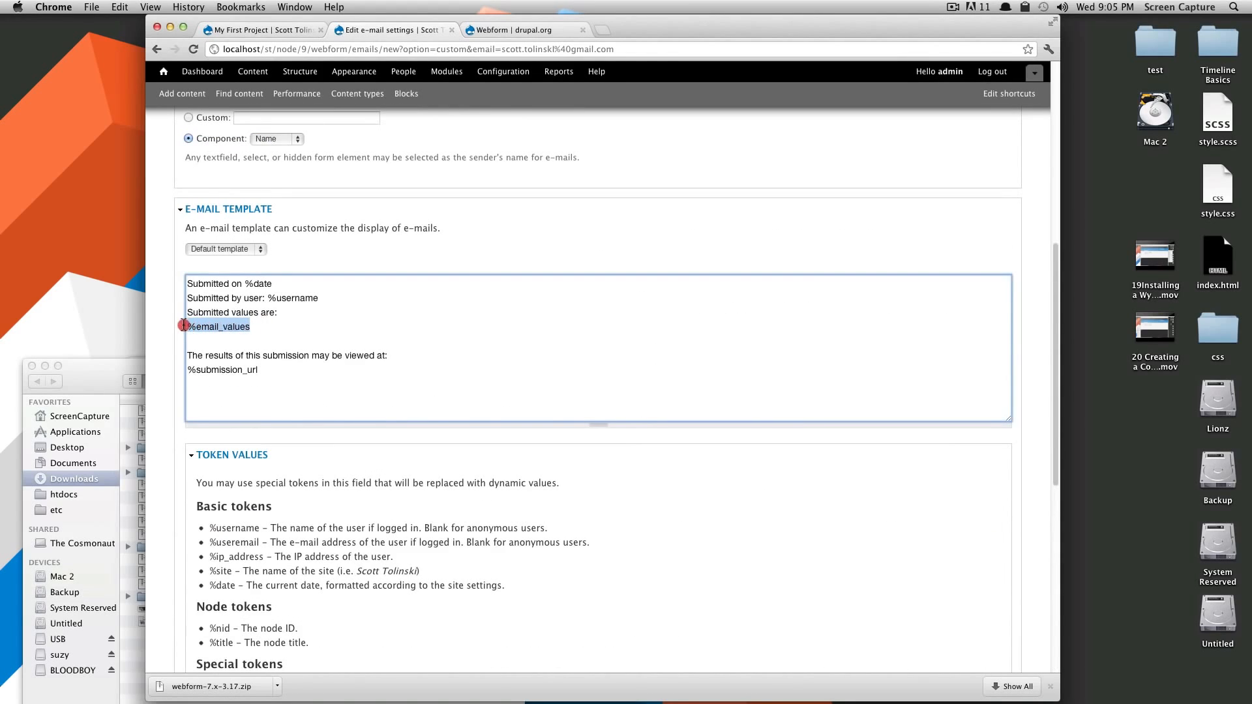
pyautogui.scroll(-10, 253, 496)
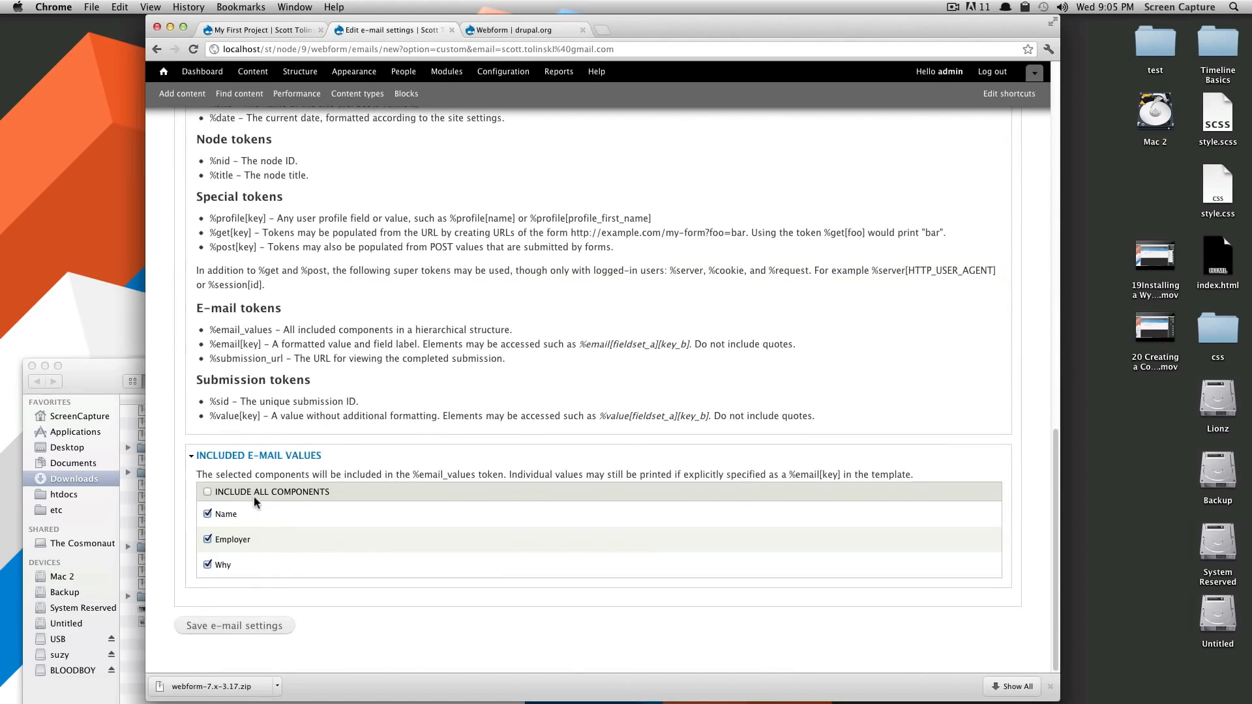
pyautogui.click(223, 629)
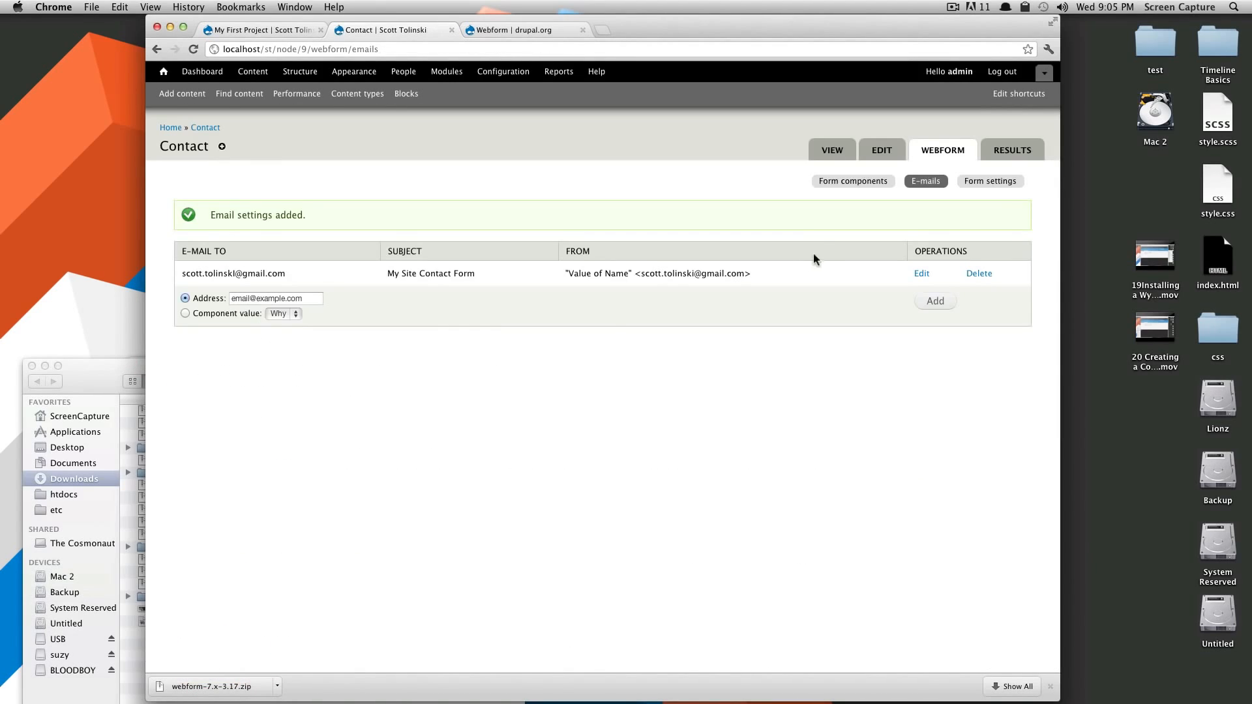
# Check the notification's sender, then go to the Contact webform's Form settings
pyautogui.moveTo(751, 273); pyautogui.dragTo(573, 273)
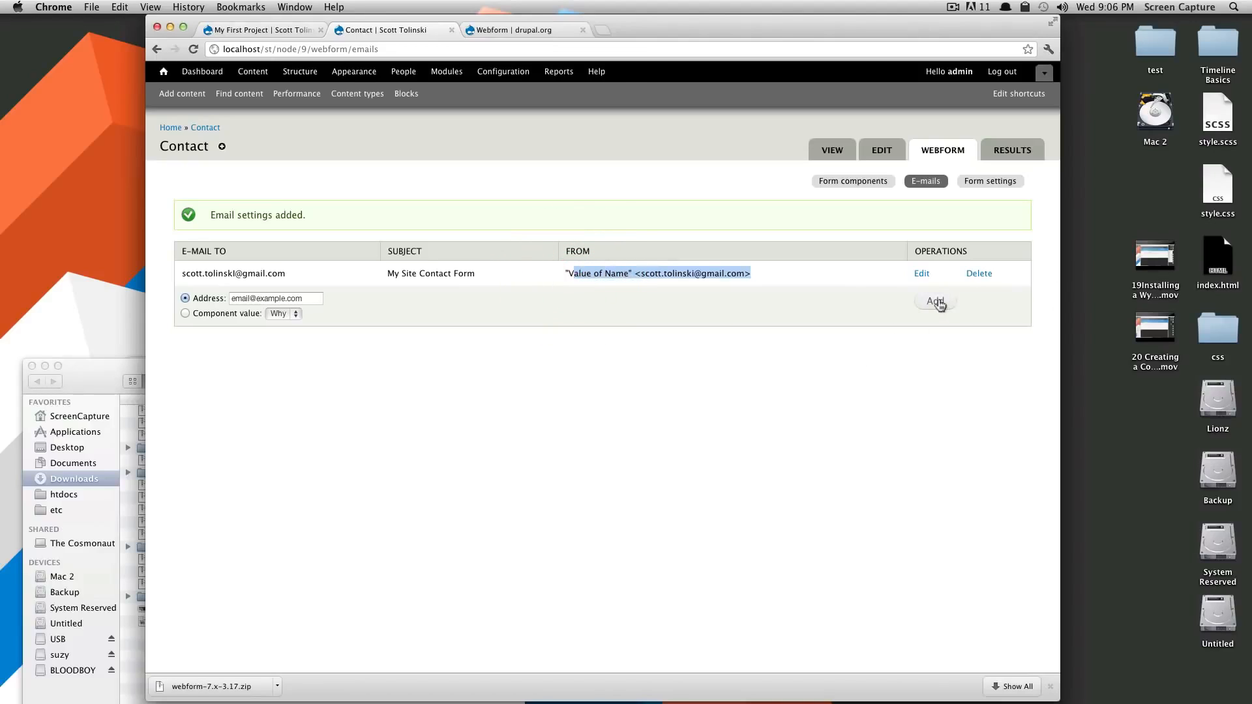
pyautogui.click(756, 305)
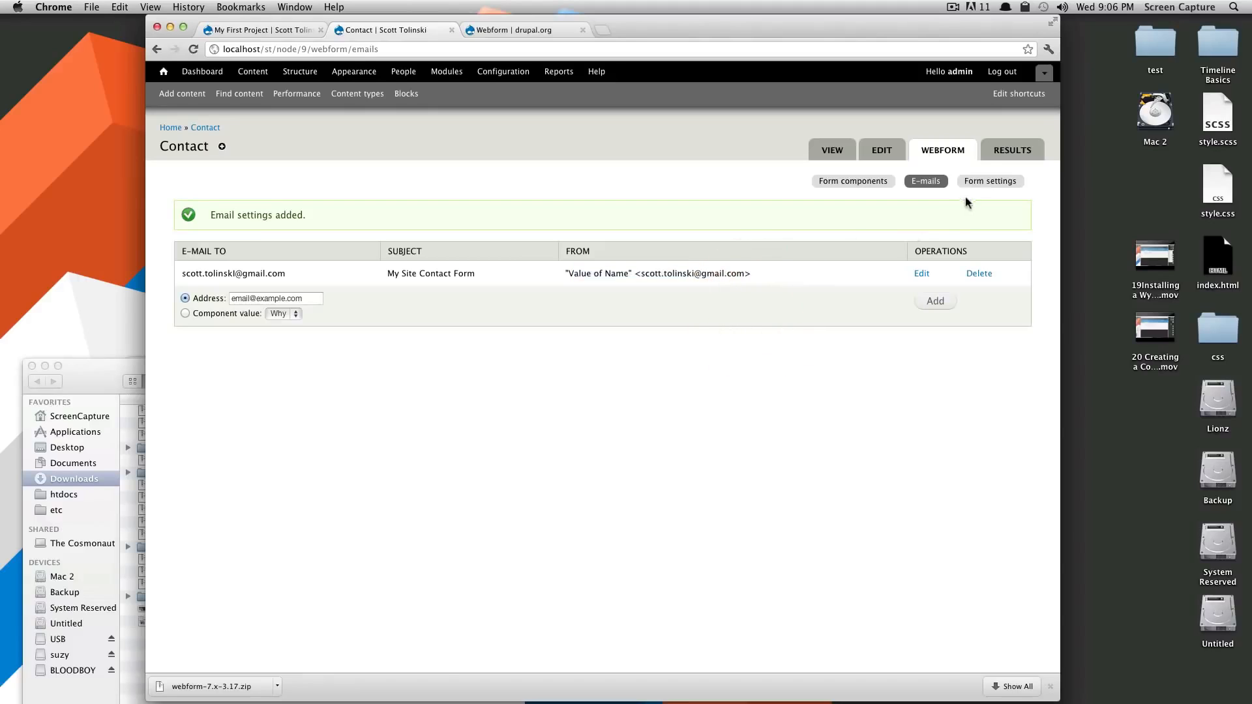
pyautogui.click(990, 182)
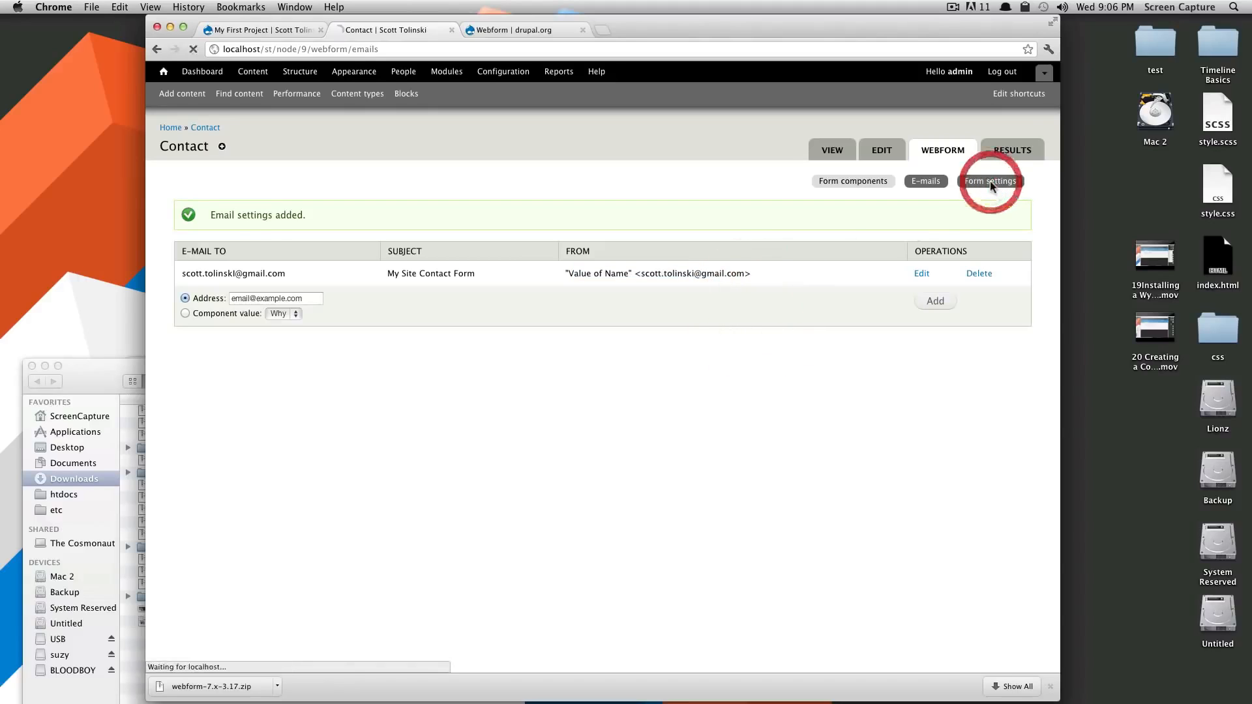
# Enter the confirmation message 'Thanks for filling out the form.'
pyautogui.click(349, 324)
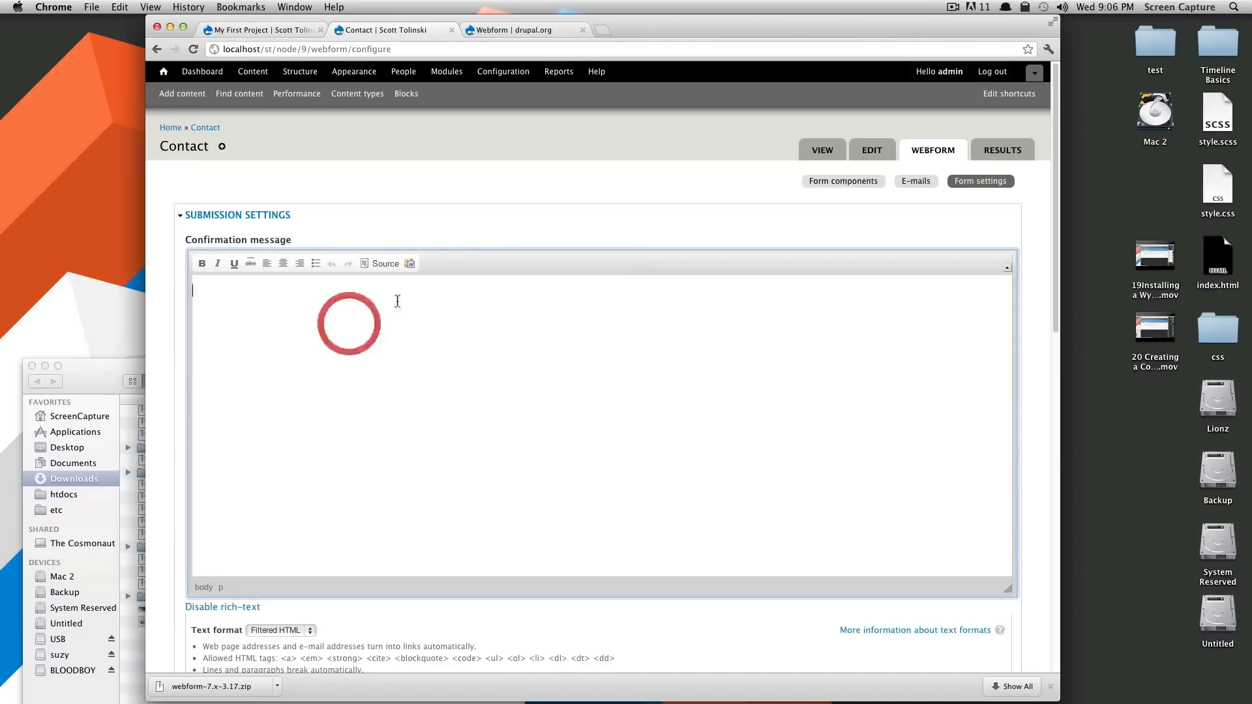
pyautogui.scroll(-5, 389, 333)
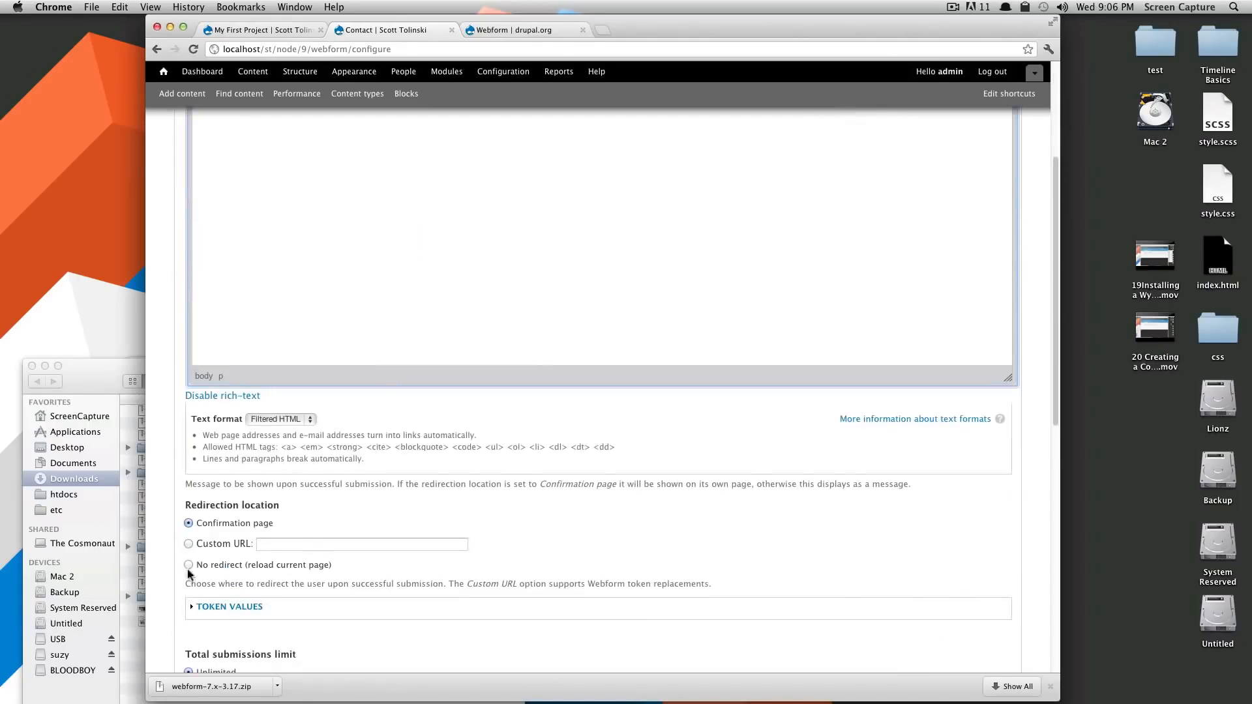
pyautogui.click(268, 546)
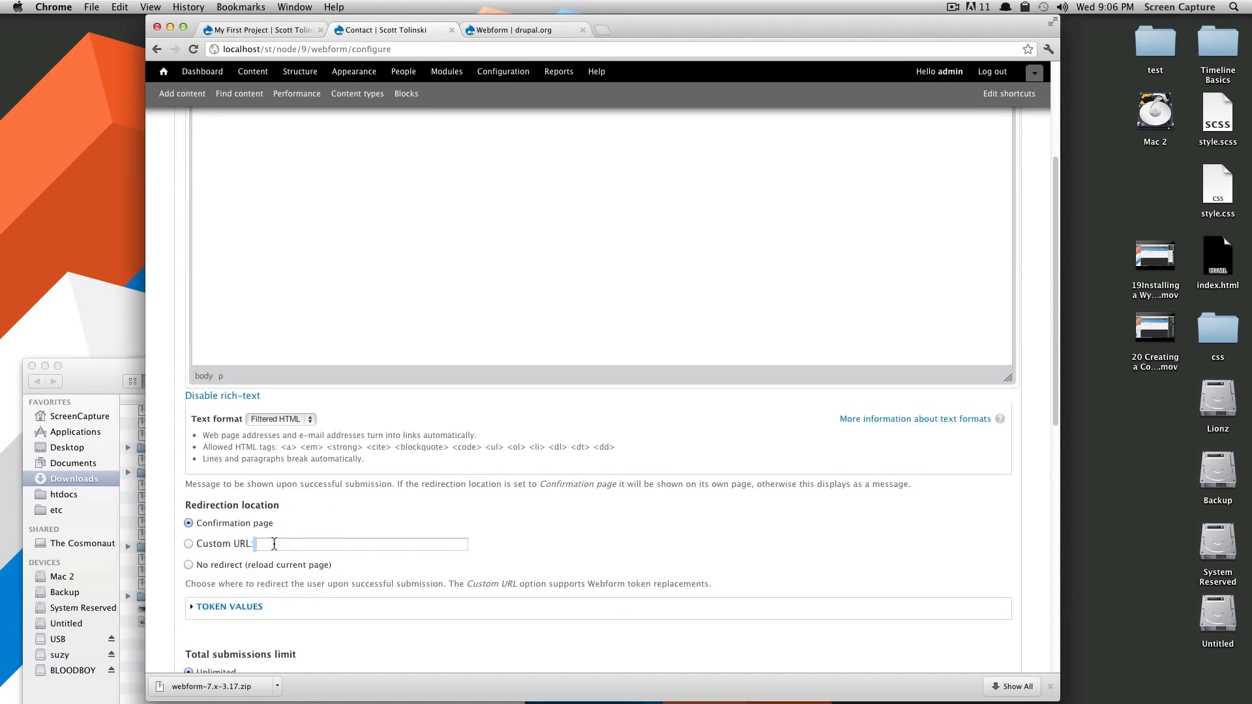
pyautogui.scroll(-2, 271, 562)
pyautogui.scroll(7, 271, 562)
pyautogui.click(337, 443)
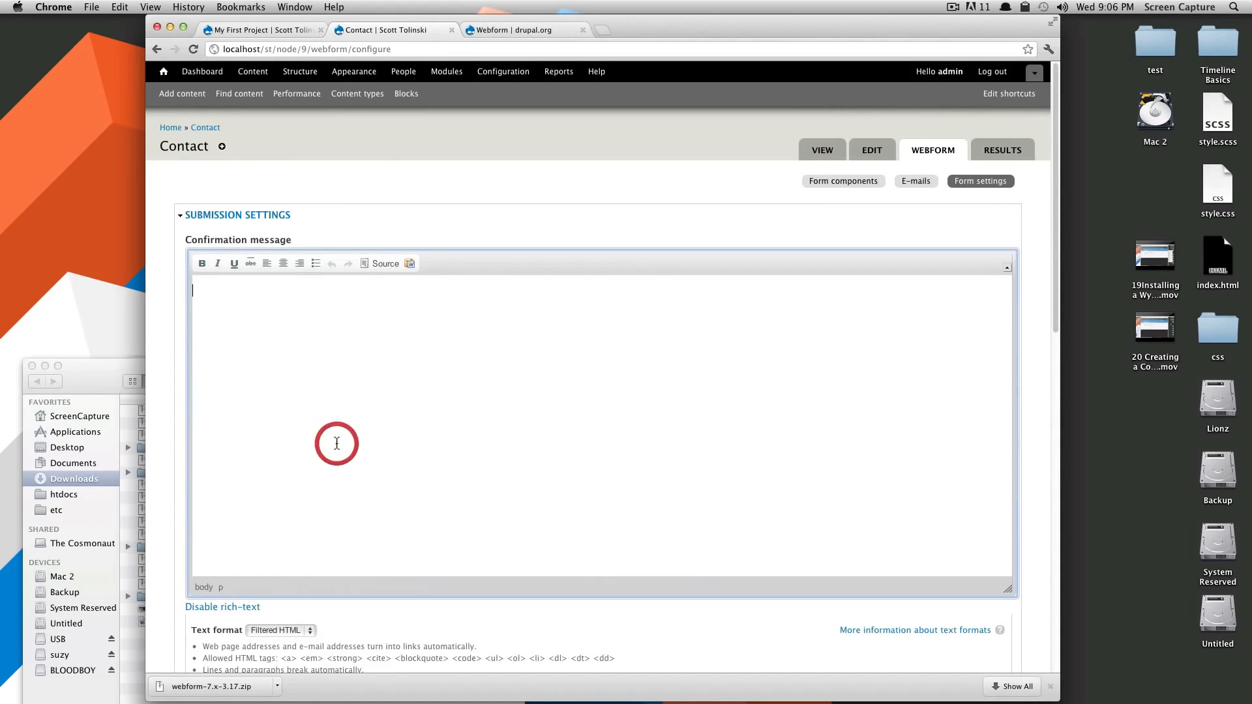
pyautogui.write('Thanks for filliung out the form.')
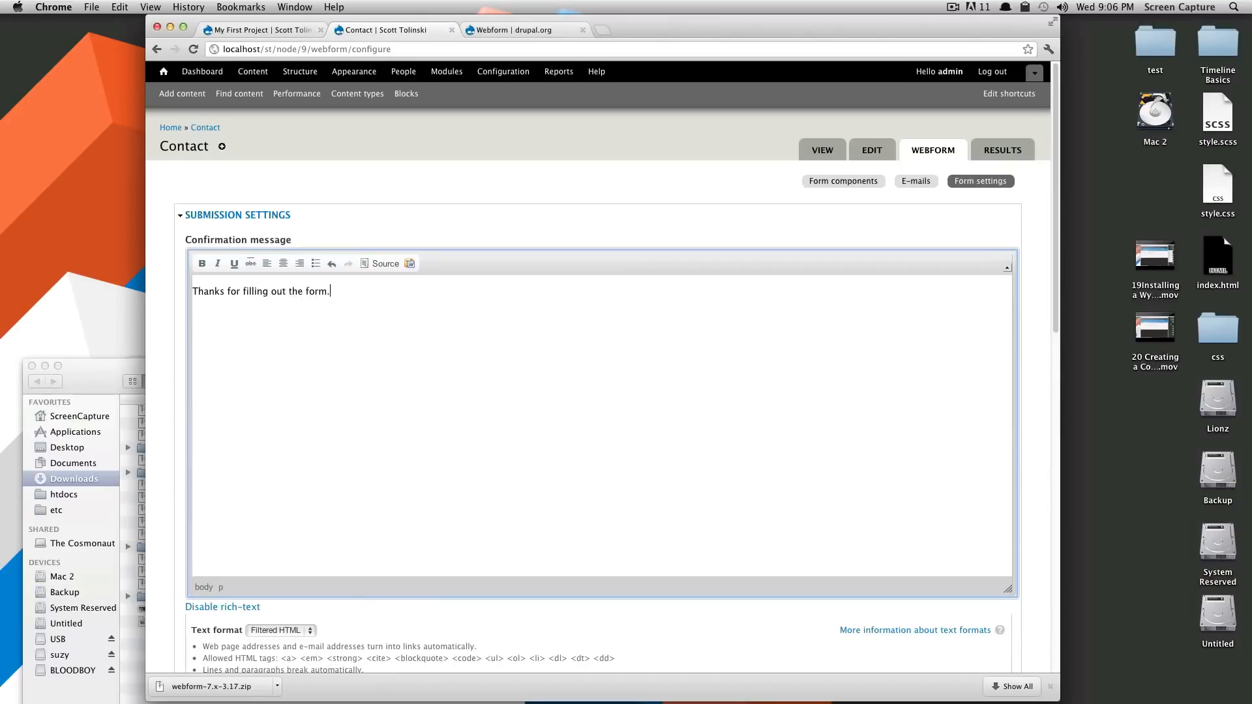
# Review the token values, total and per-user submission limits, and the Open form status
pyautogui.scroll(-4, 547, 491)
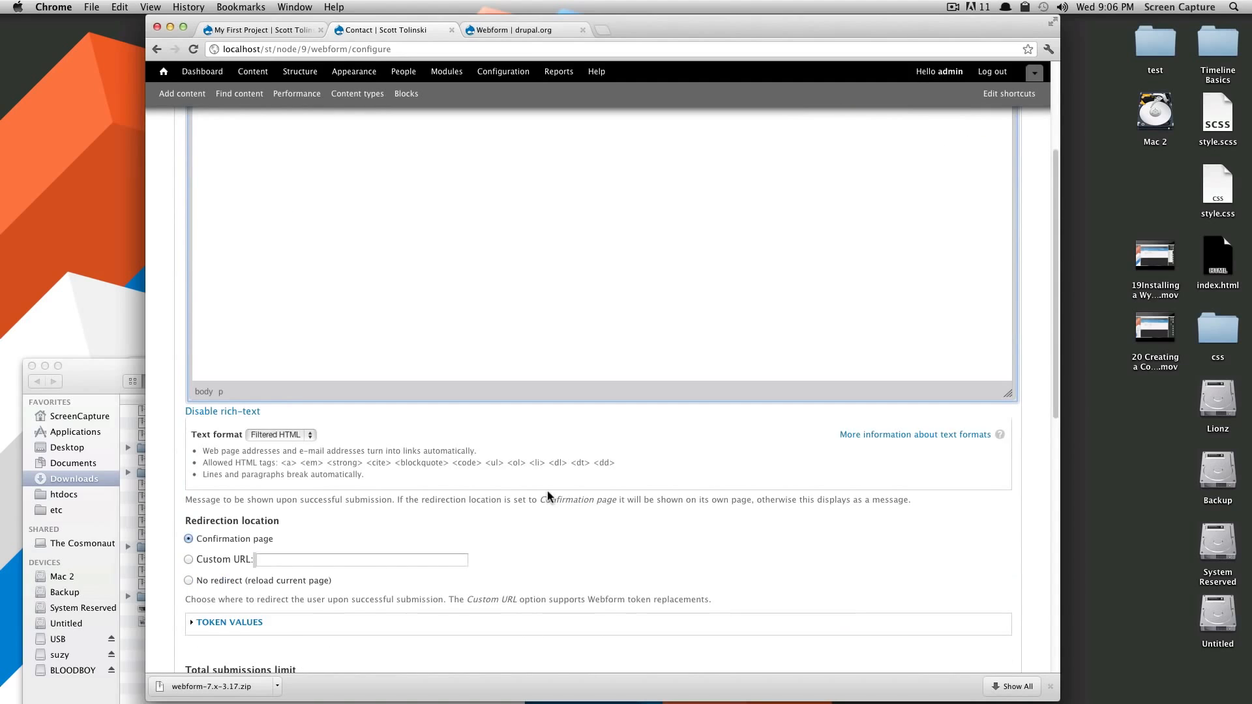
pyautogui.scroll(4, 548, 497)
pyautogui.scroll(-3, 531, 506)
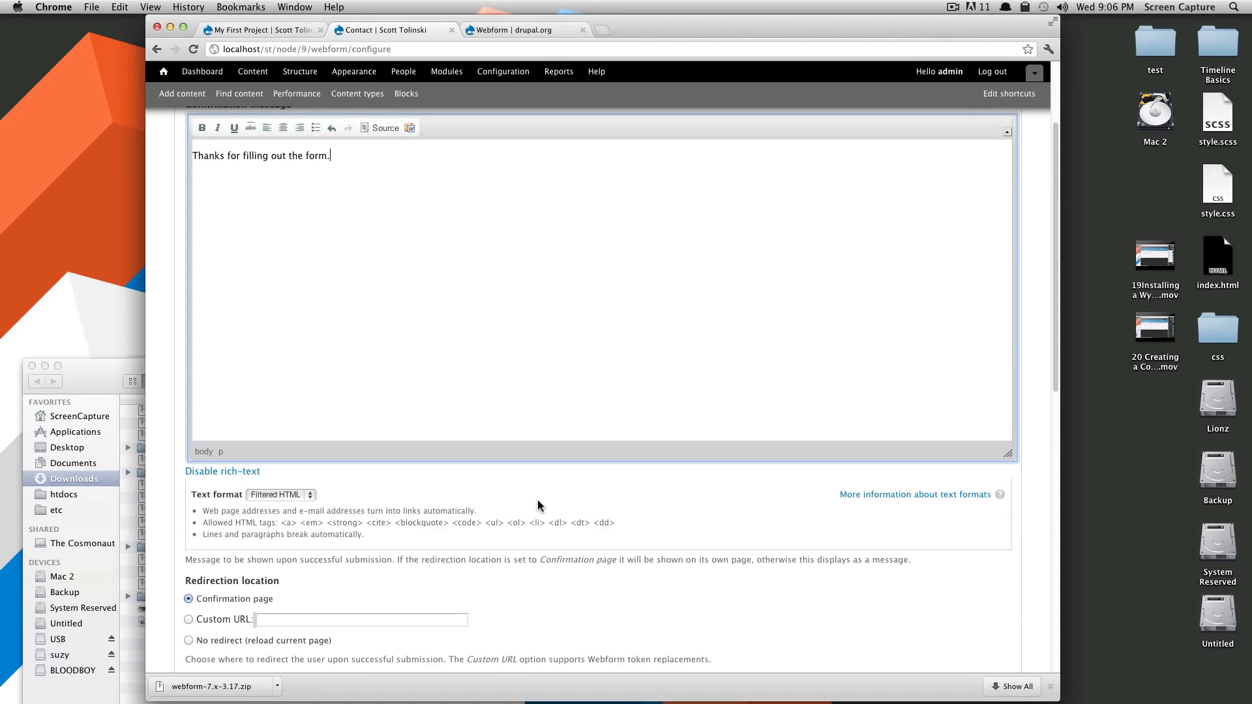
pyautogui.scroll(-7, 504, 534)
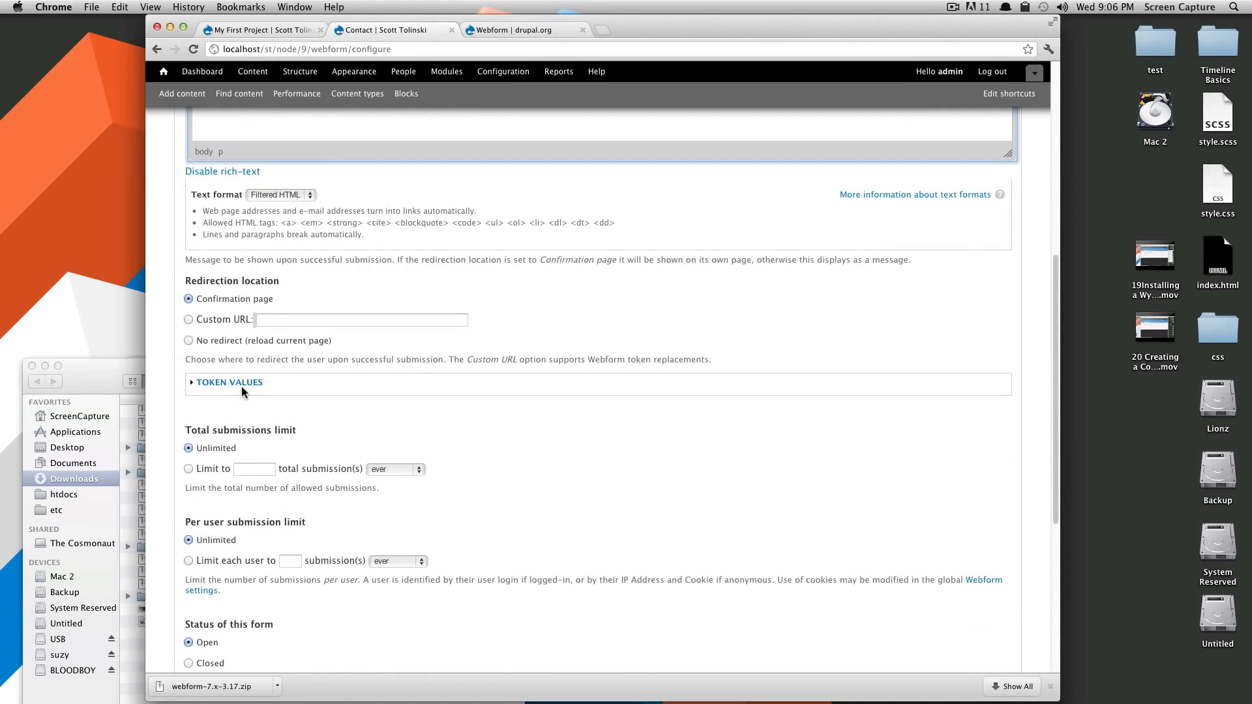
pyautogui.click(241, 386)
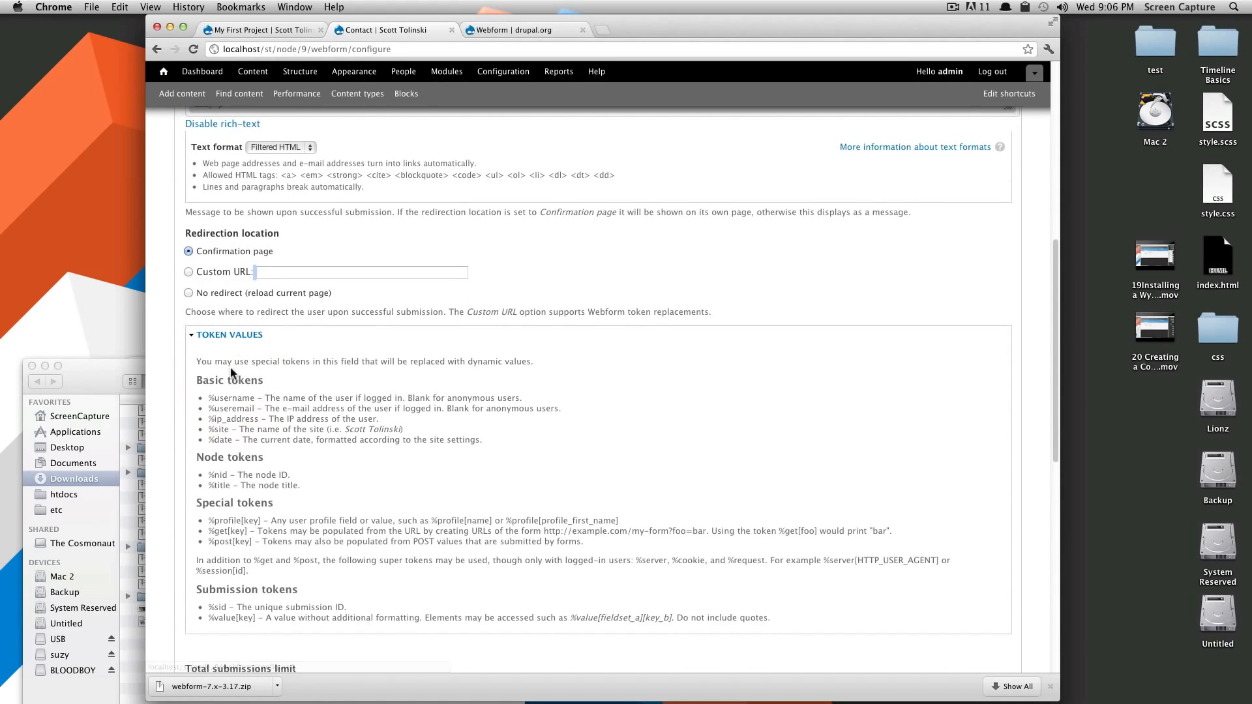
pyautogui.click(229, 336)
pyautogui.scroll(-4, 349, 428)
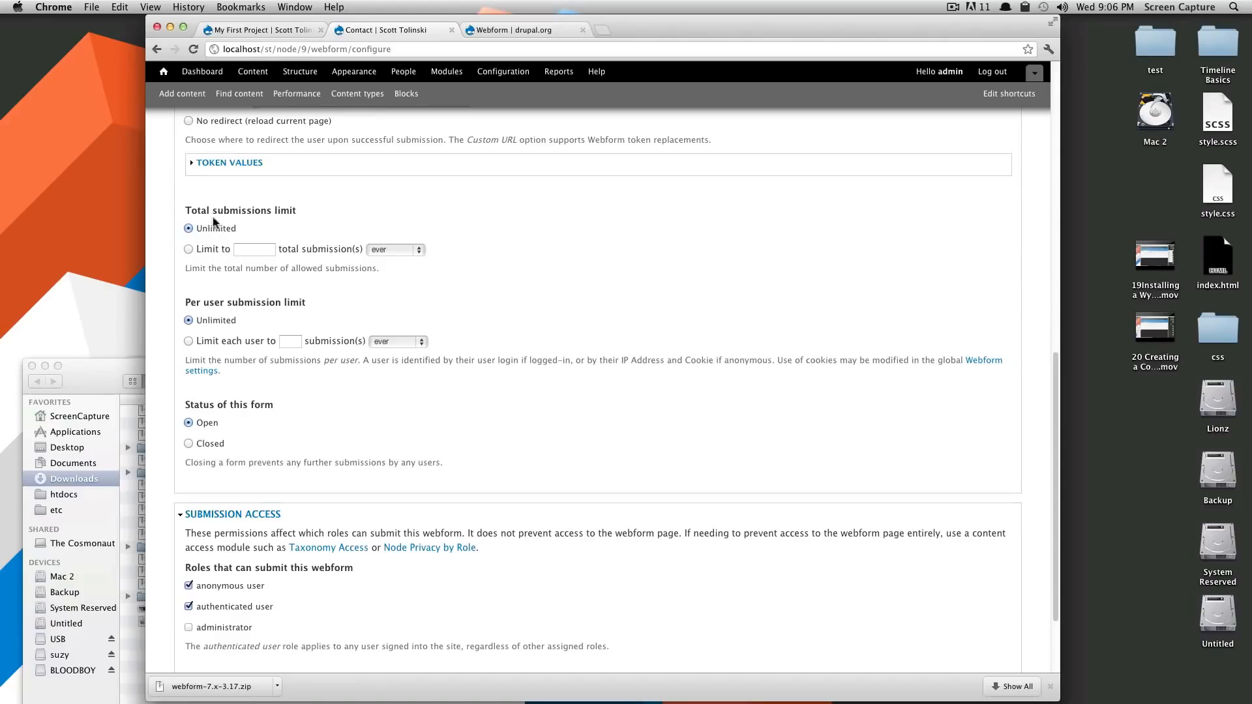
pyautogui.moveTo(212, 210); pyautogui.dragTo(321, 222)
pyautogui.moveTo(203, 302); pyautogui.dragTo(328, 306)
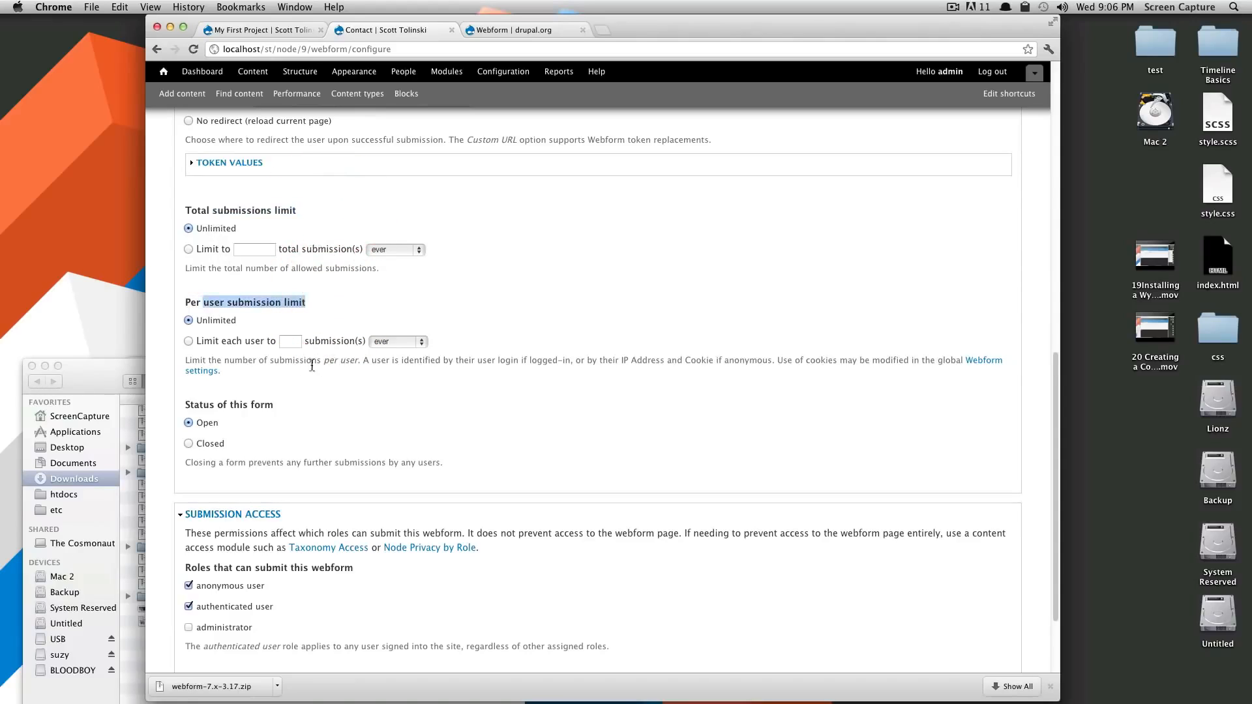
pyautogui.moveTo(261, 404); pyautogui.dragTo(194, 399)
pyautogui.scroll(-3, 242, 413)
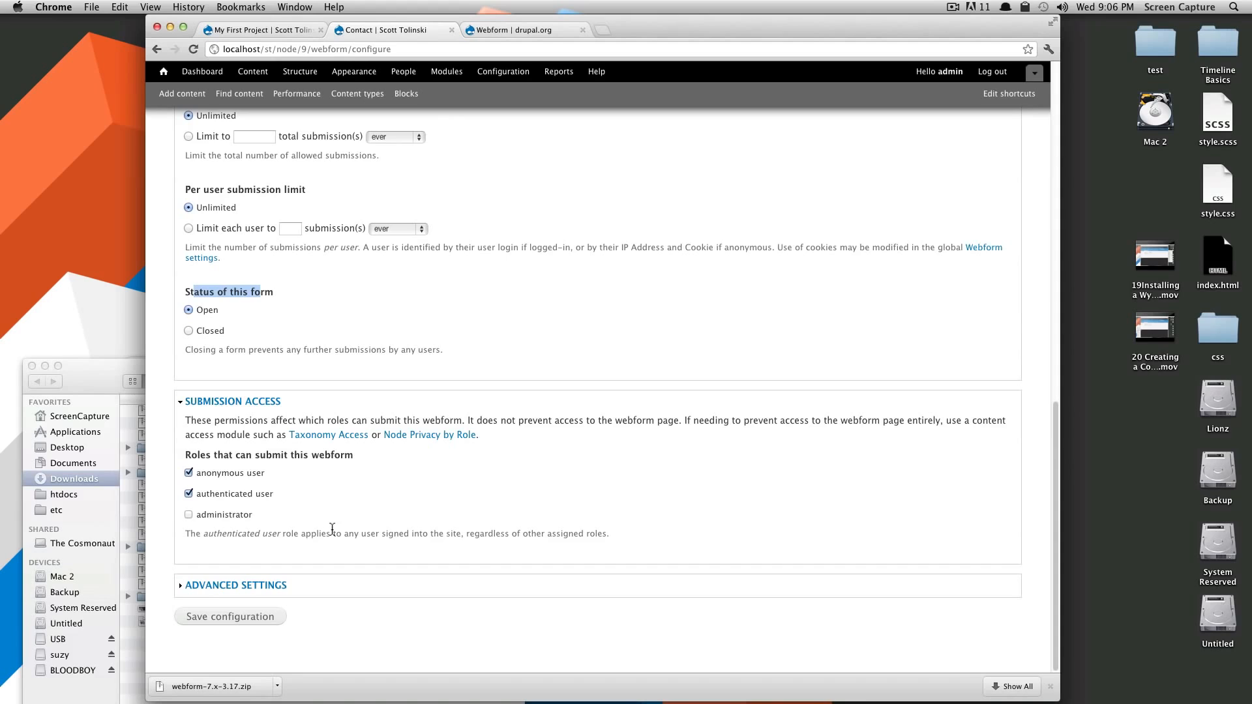
# Save the form configuration after reviewing Advanced settings, then view the live Contact page
pyautogui.click(238, 585)
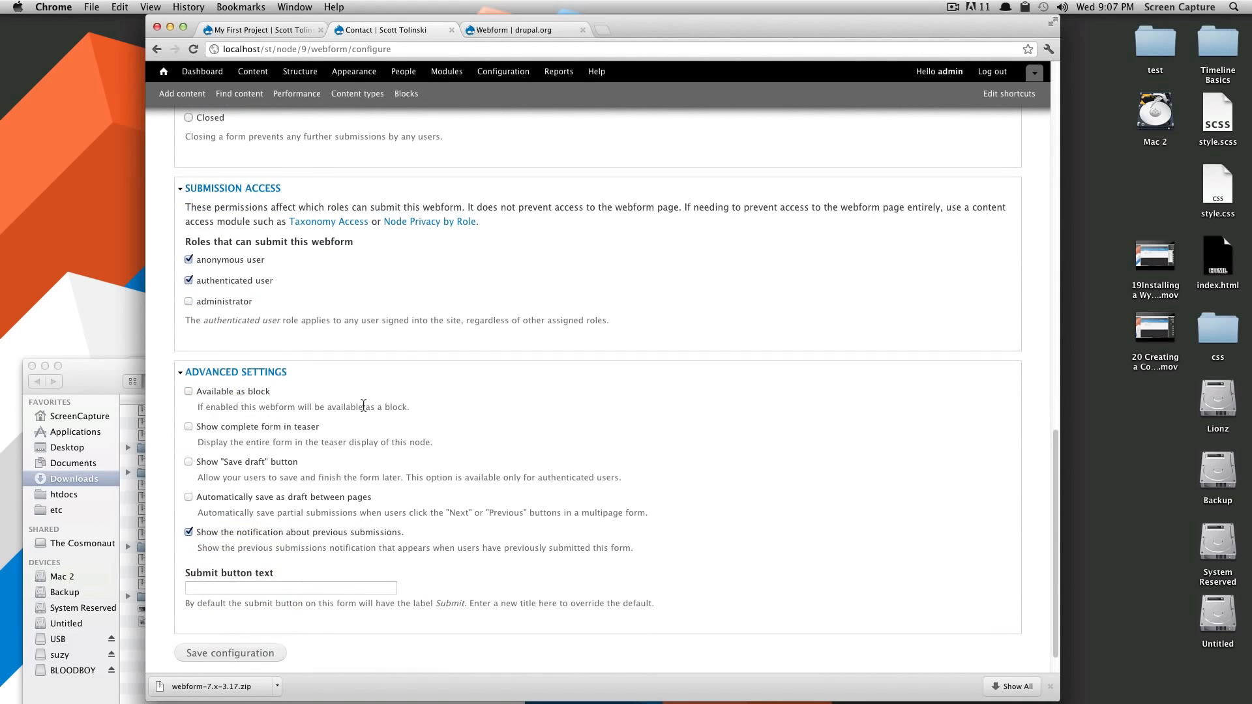
pyautogui.moveTo(363, 406); pyautogui.dragTo(306, 407)
pyautogui.moveTo(409, 420); pyautogui.dragTo(198, 407)
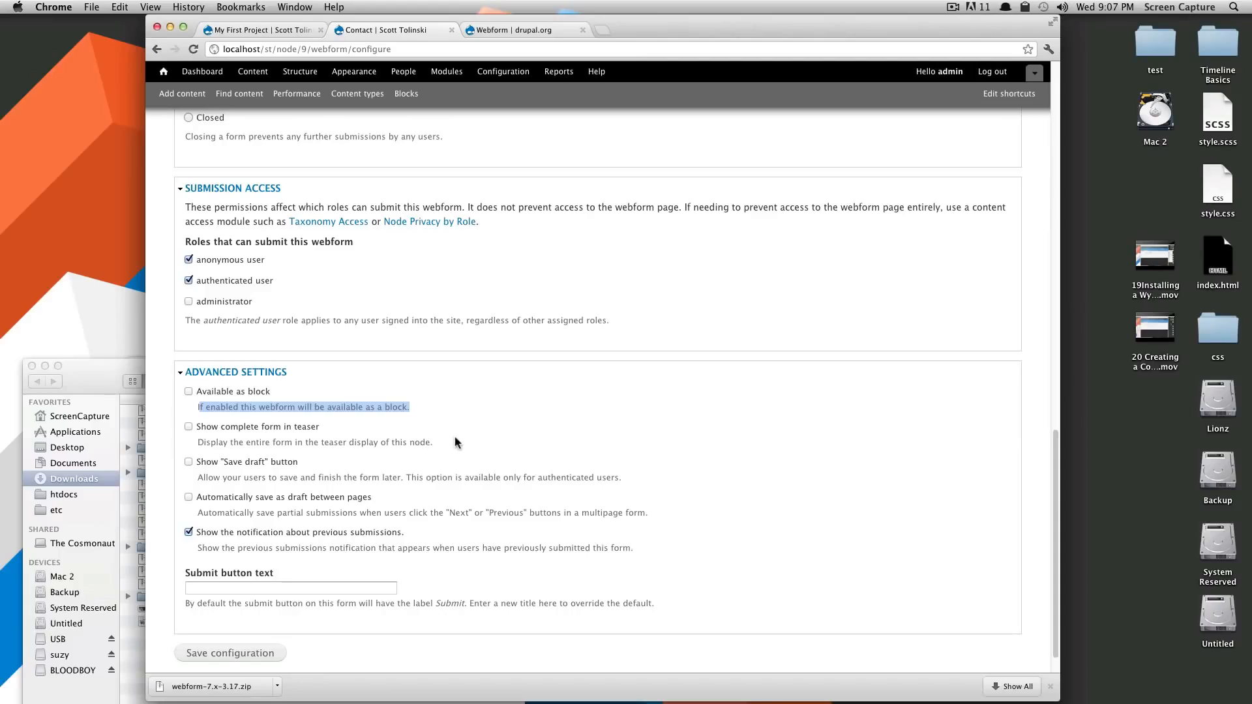
pyautogui.moveTo(431, 442); pyautogui.dragTo(202, 442)
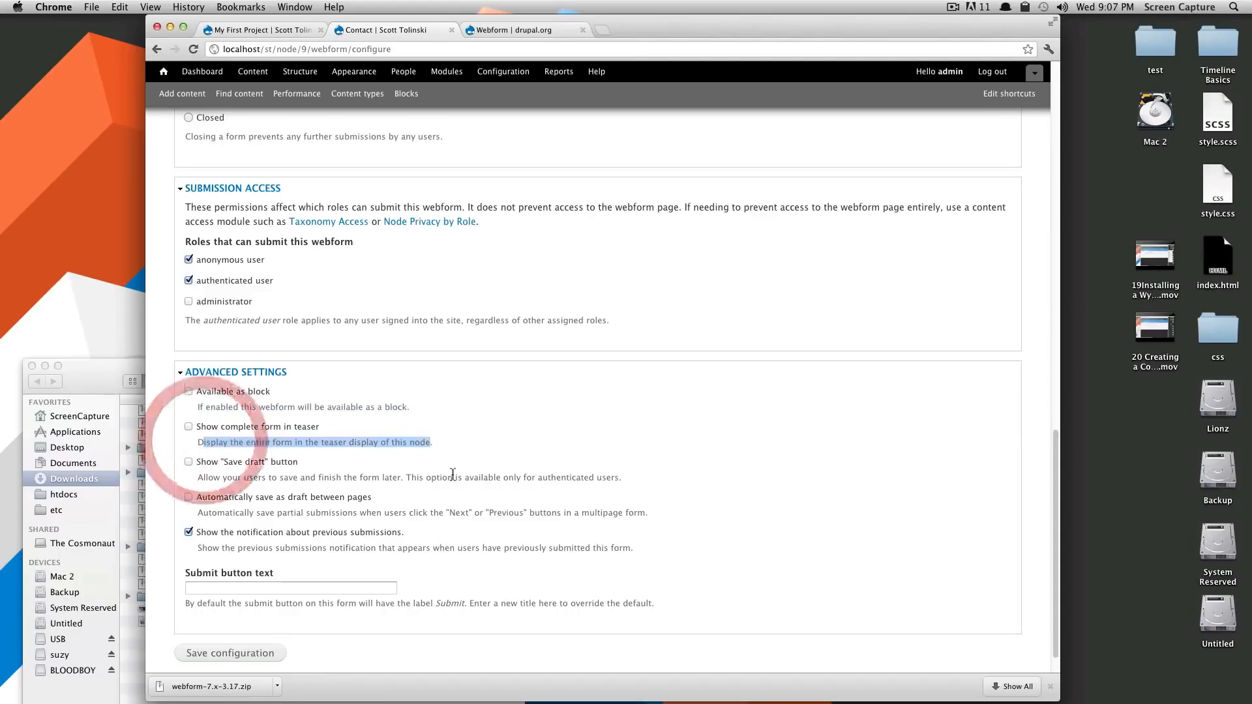
pyautogui.scroll(-2, 342, 503)
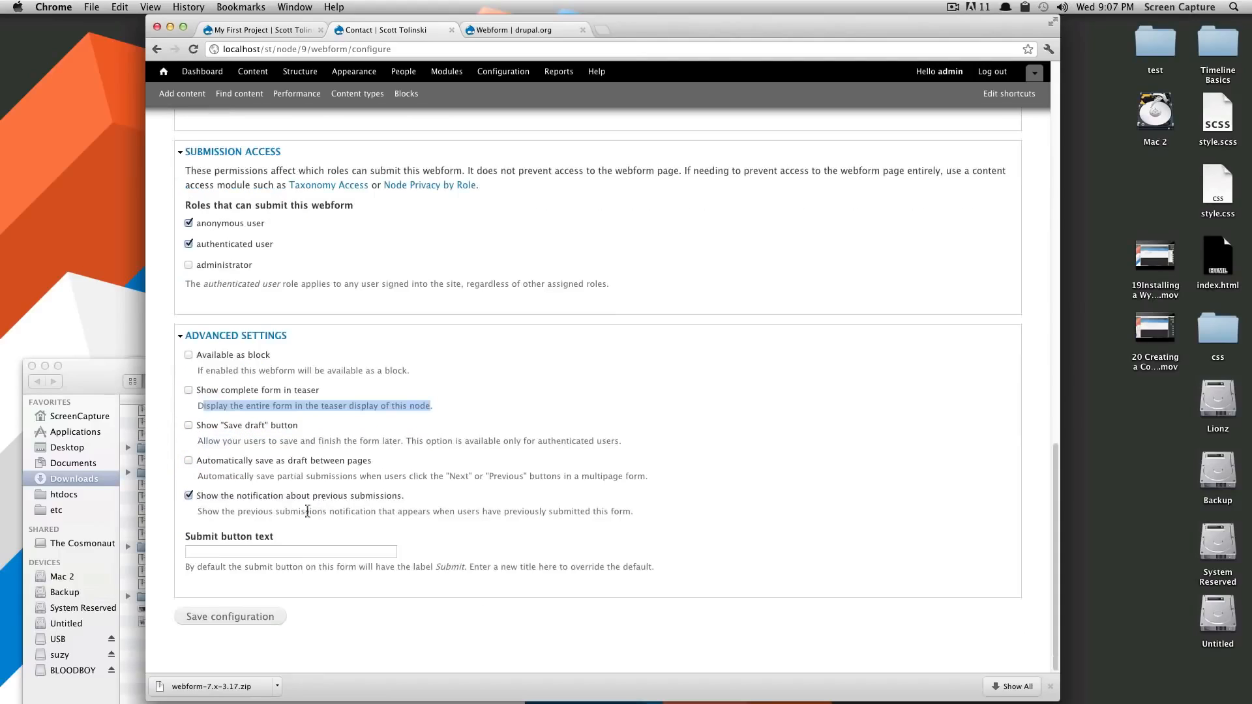
pyautogui.click(240, 619)
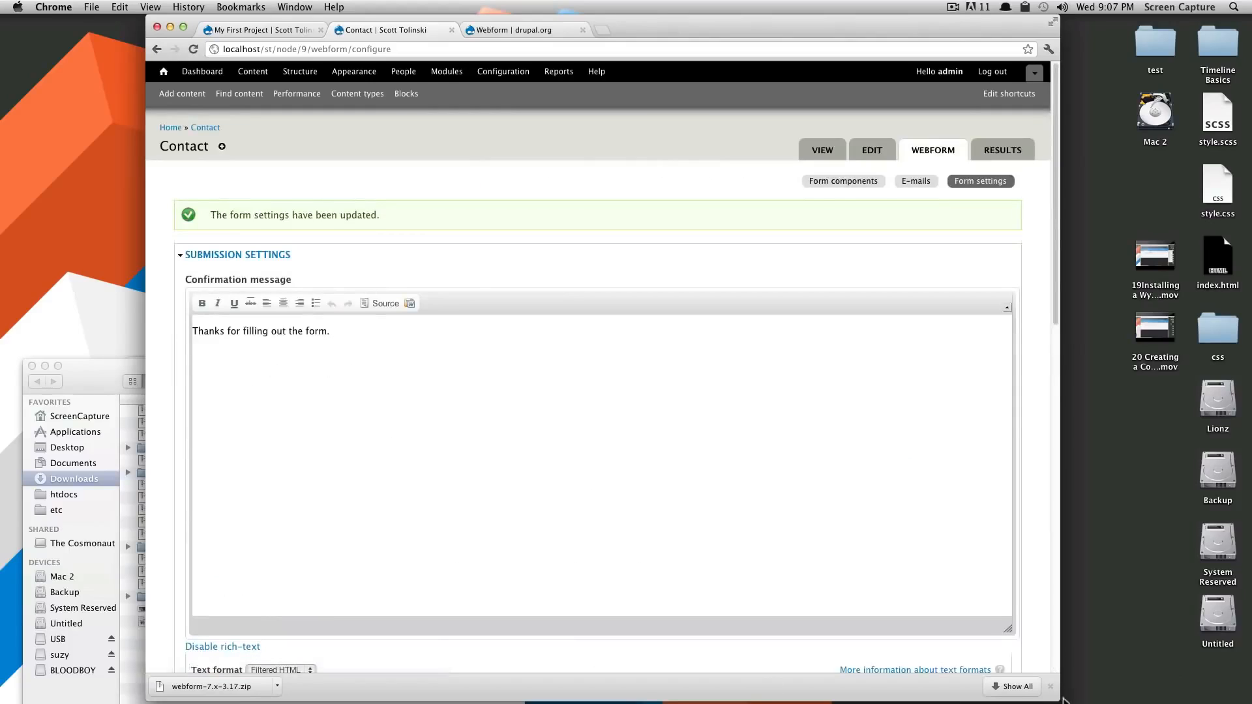
pyautogui.click(1049, 687)
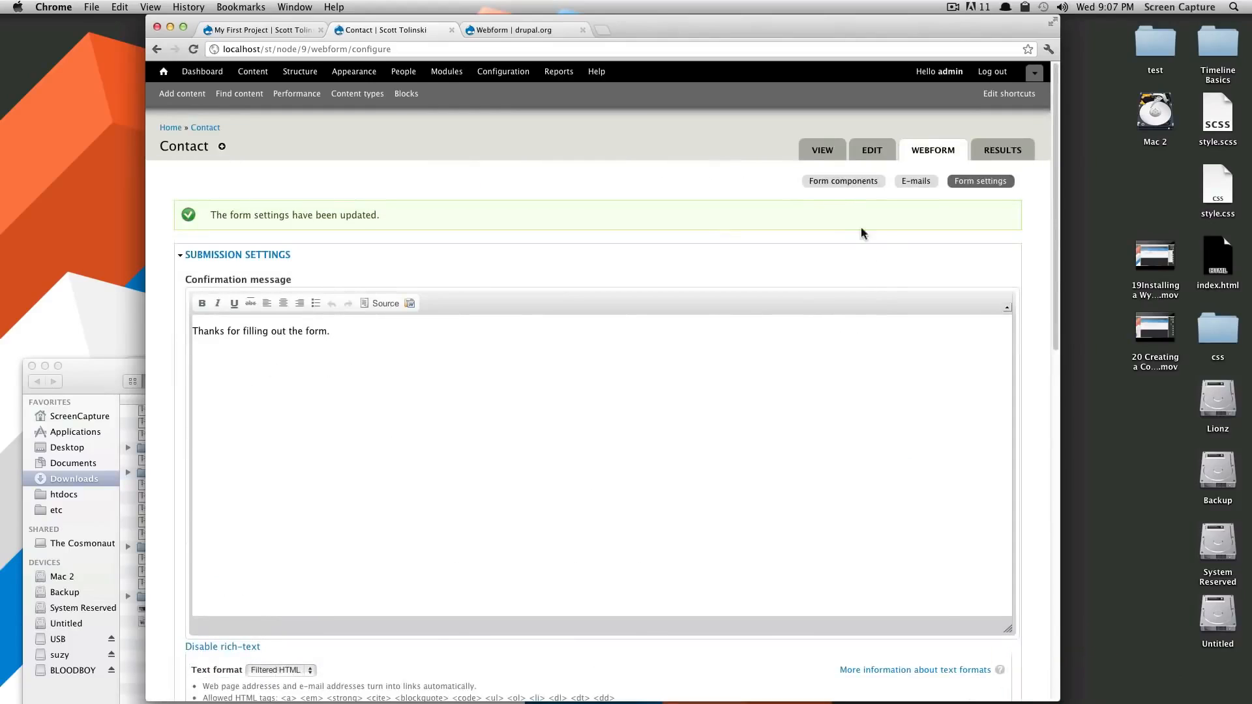
pyautogui.click(816, 144)
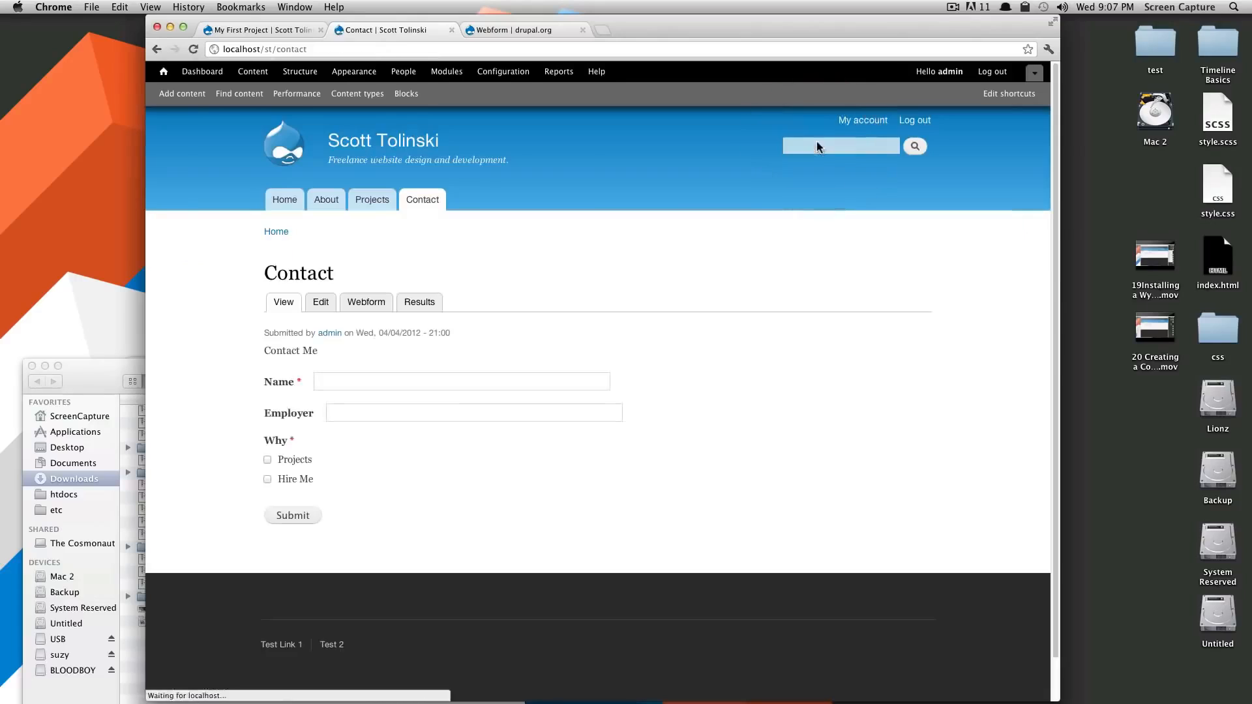
# Try the Name and Employer fields and the Why checkboxes, leaving Projects ticked
pyautogui.click(364, 413)
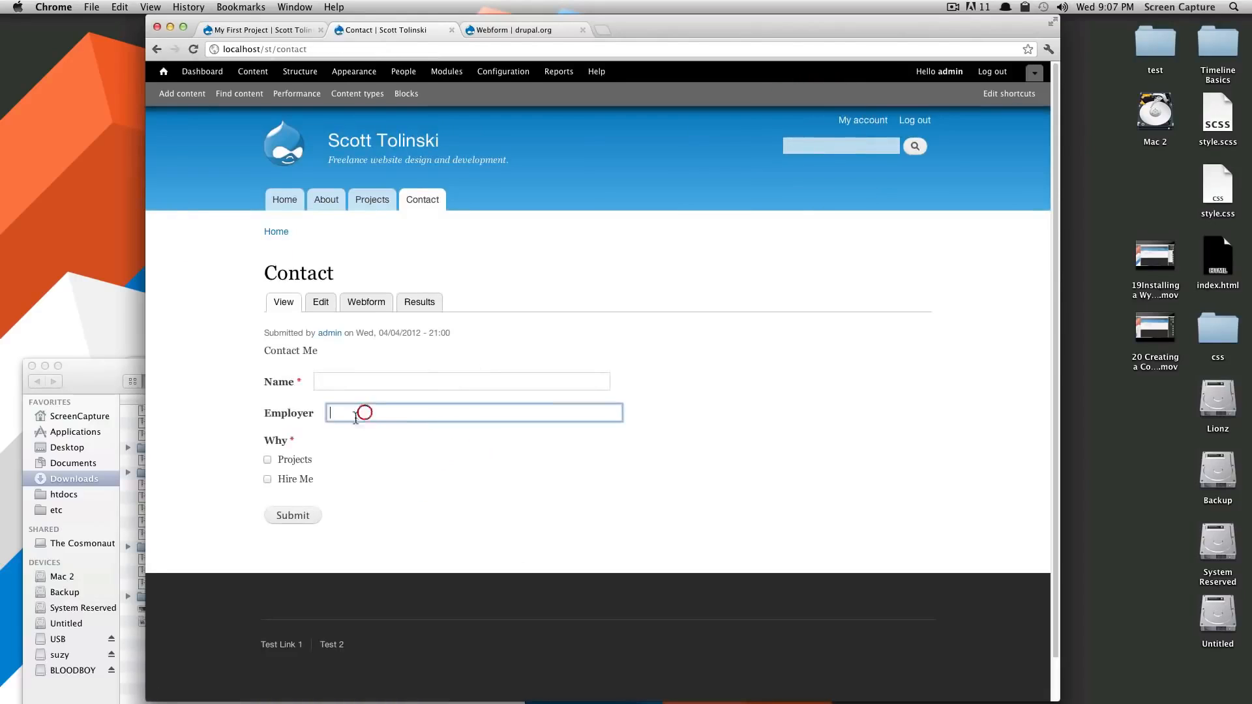
pyautogui.click(335, 383)
pyautogui.click(341, 413)
pyautogui.click(268, 460)
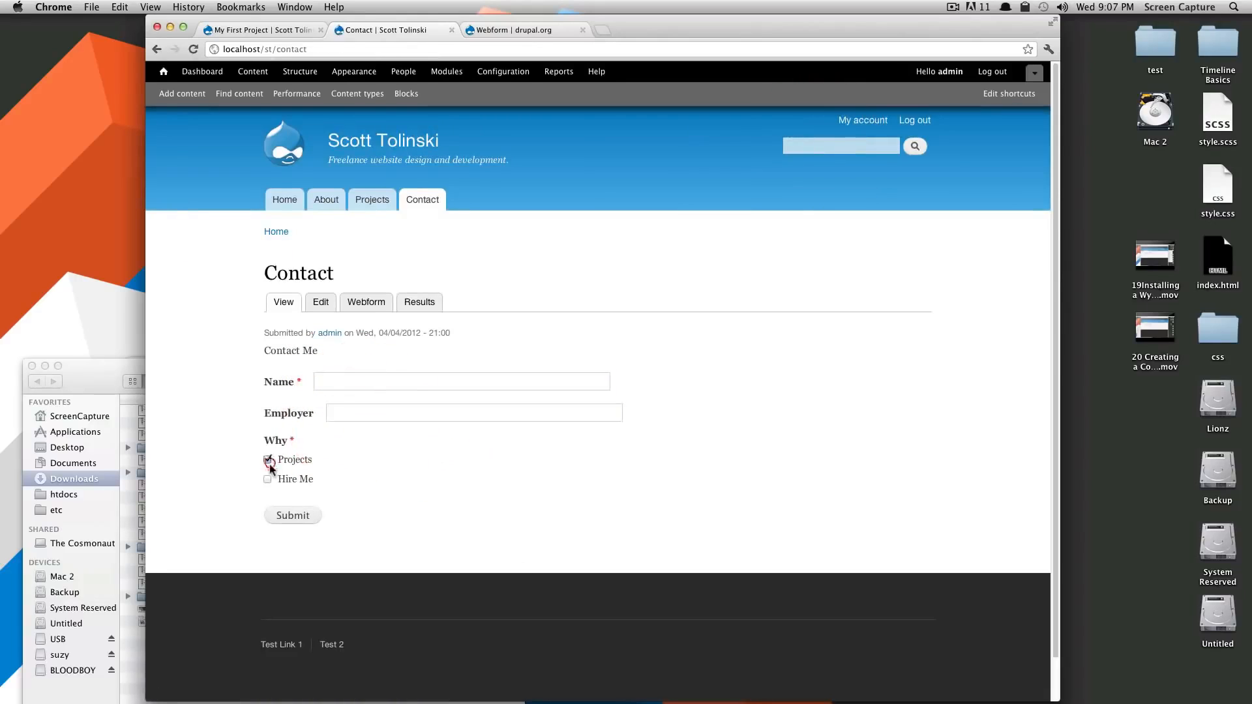
pyautogui.click(270, 479)
pyautogui.click(269, 463)
pyautogui.click(270, 480)
pyautogui.click(268, 460)
pyautogui.click(268, 460)
pyautogui.click(268, 460)
# Select 'contact' in the page address to show the form's URL
pyautogui.moveTo(332, 49); pyautogui.dragTo(285, 49)
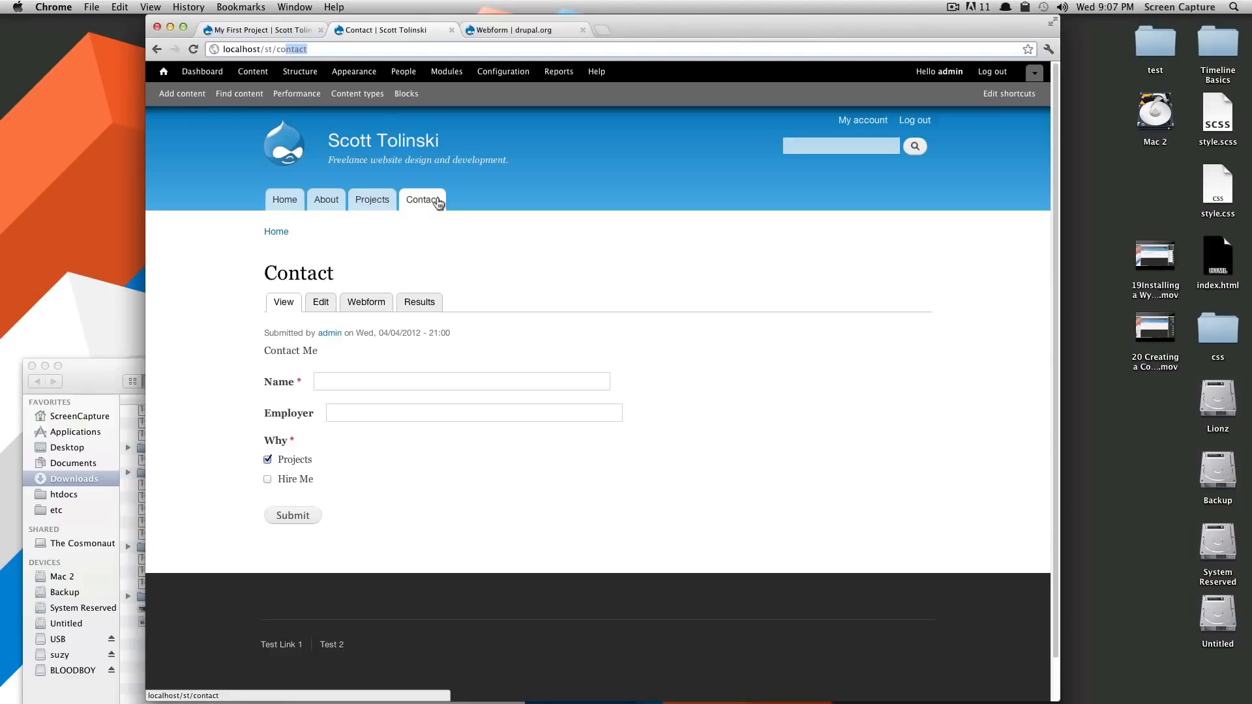
pyautogui.doubleClick(288, 50)
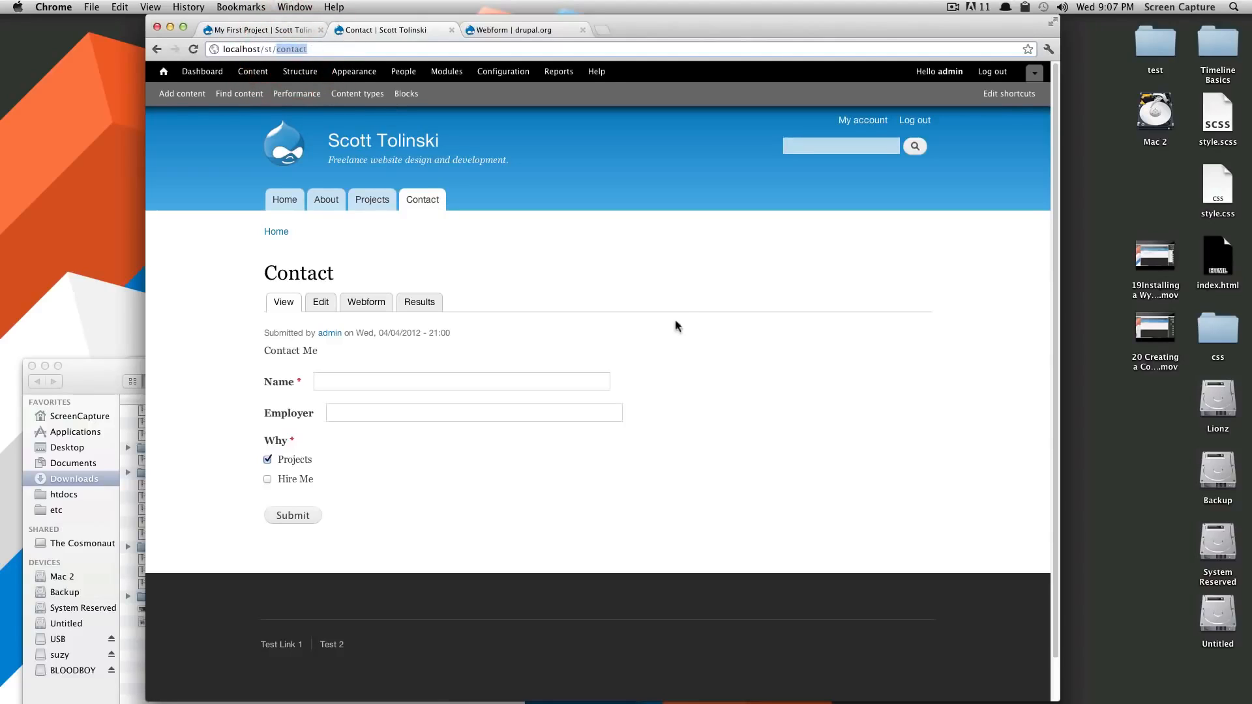
pyautogui.click(676, 301)
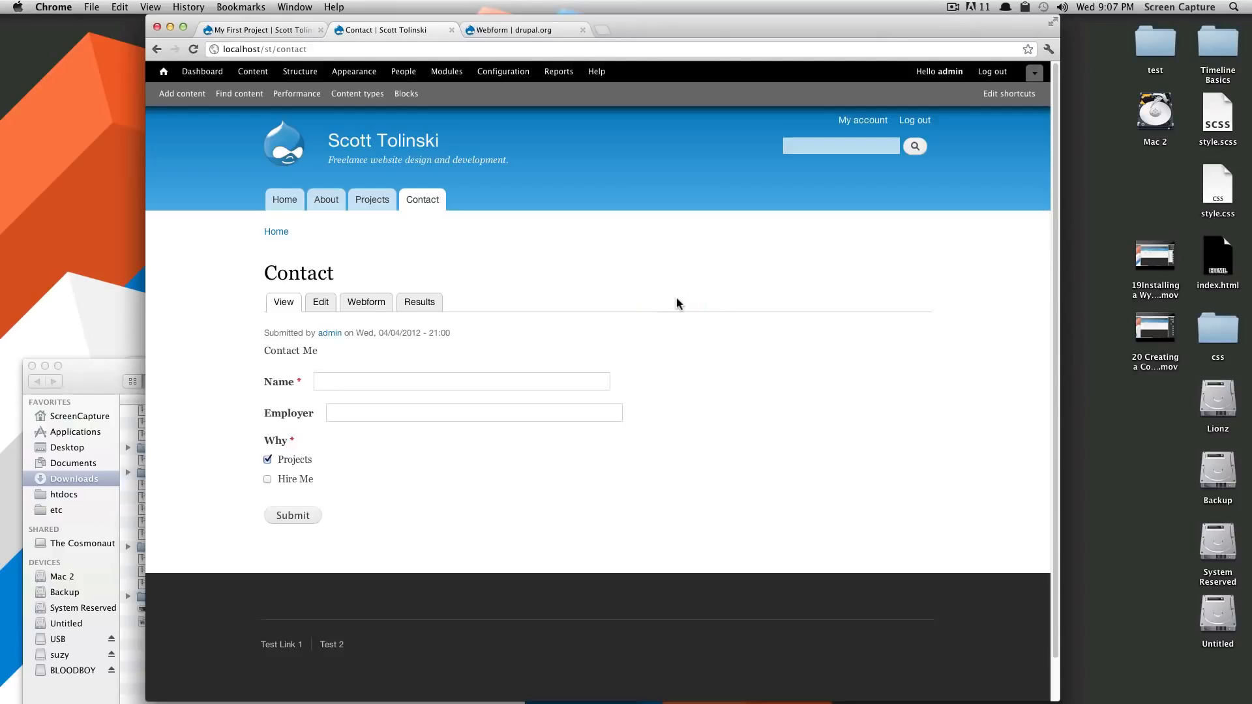